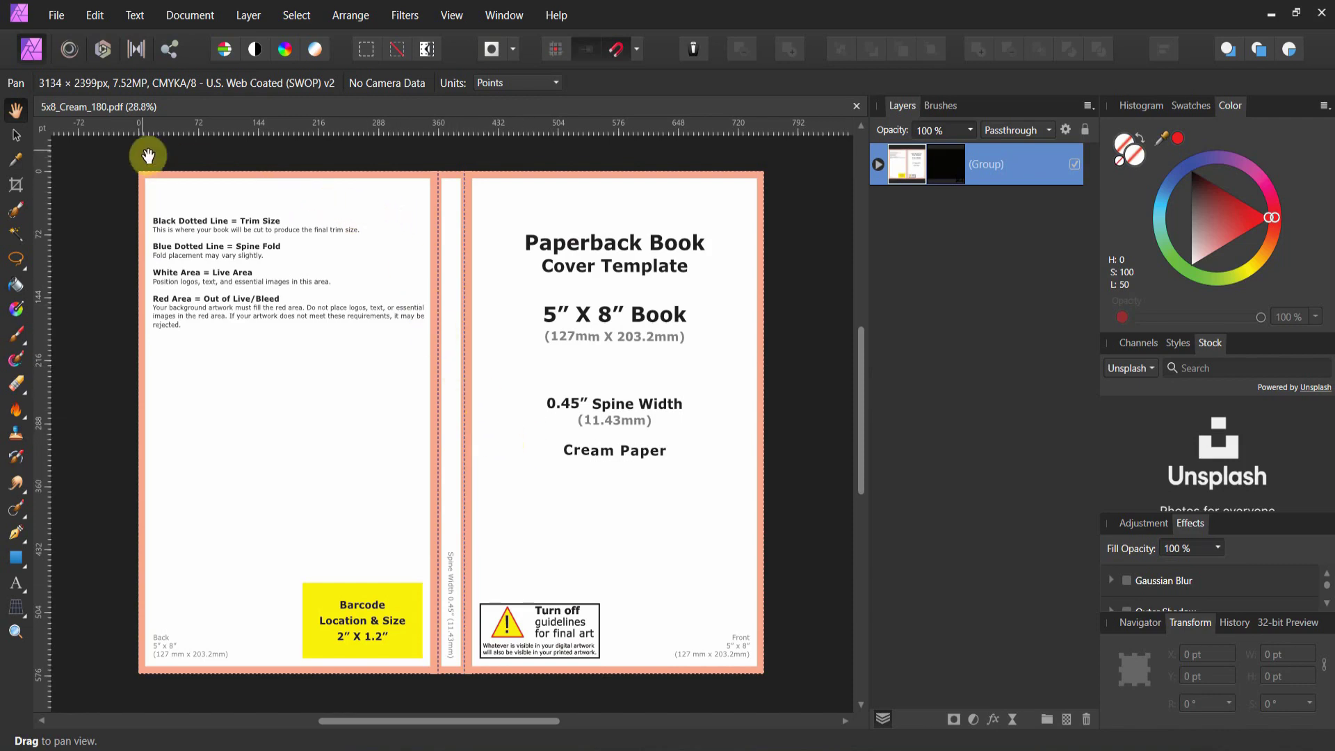
Step: Draw a white 362.7 × 576 pt rectangle over the front cover and name its layer 'Cover mask'
{"action": "left_click", "coordinate": [16, 557]}
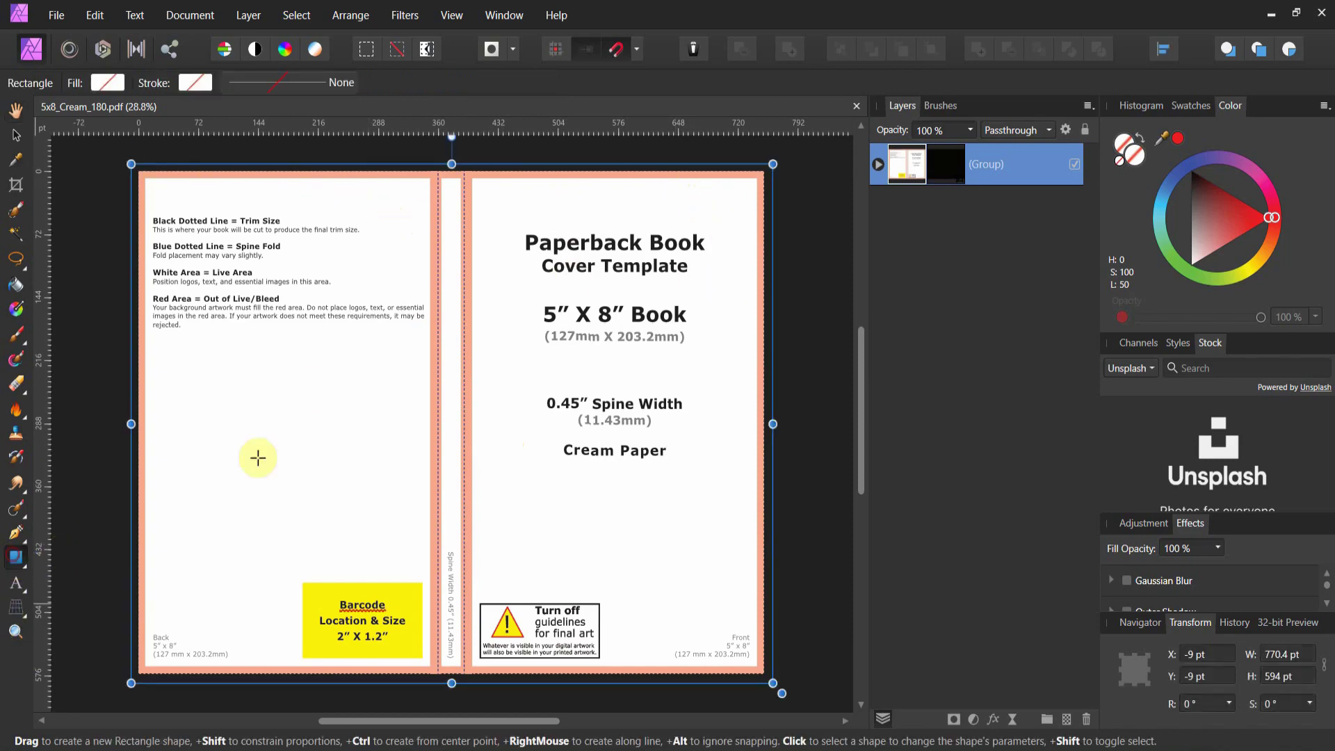
{"action": "left_click_drag", "start_coordinate": [463, 171], "coordinate": [765, 672]}
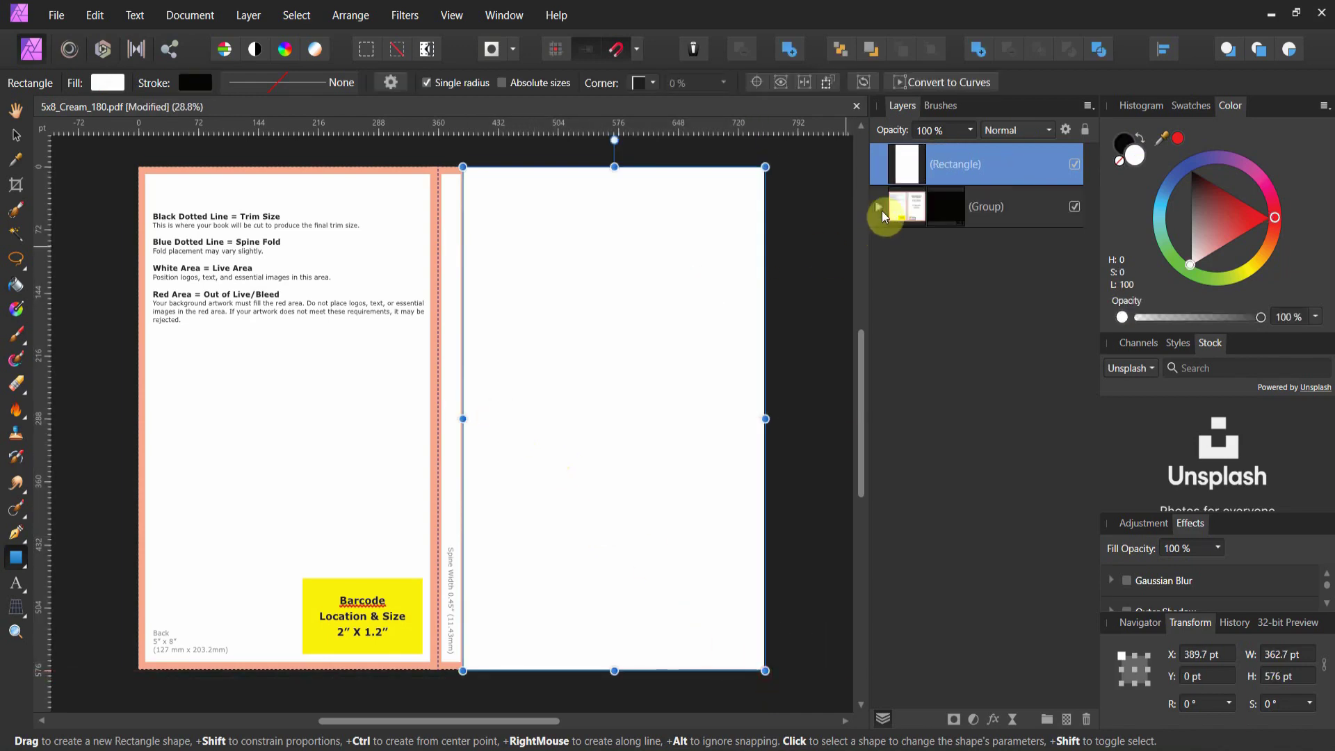
{"action": "double_click", "coordinate": [953, 166]}
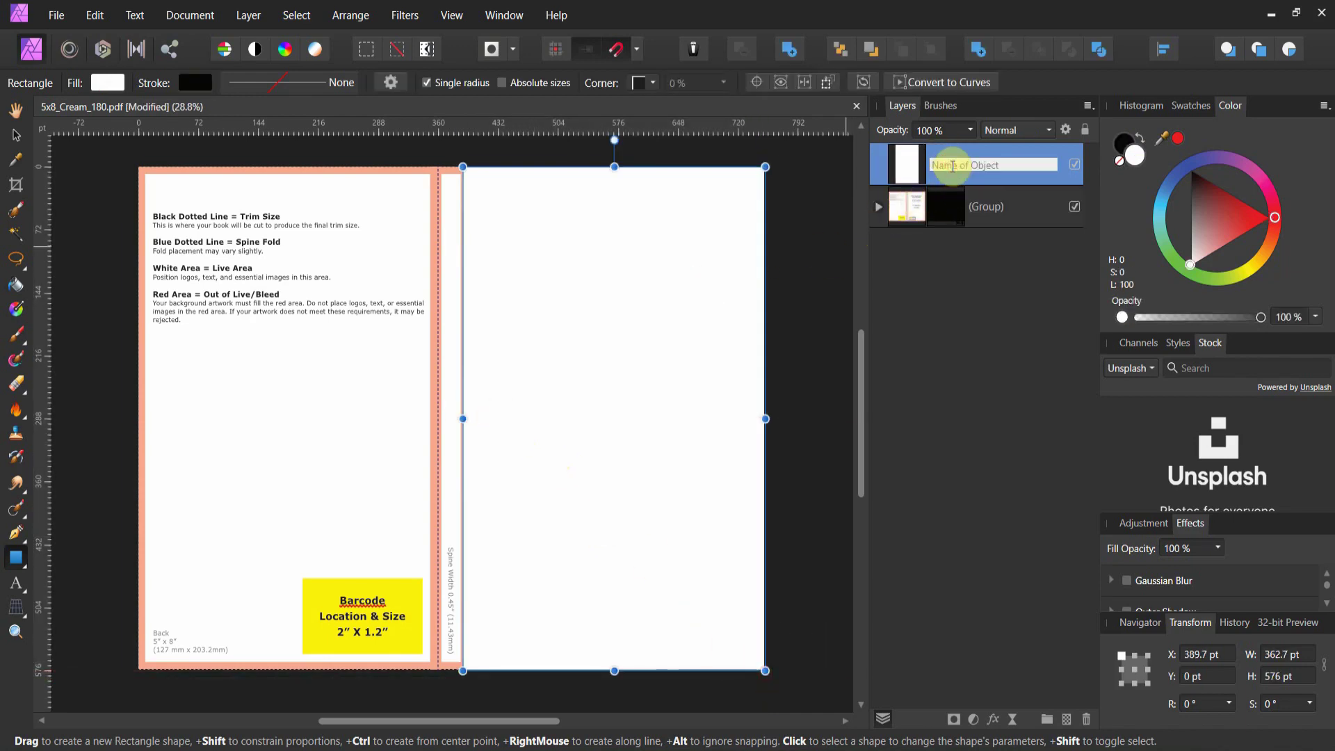
{"action": "type", "text": "Cover mask"}
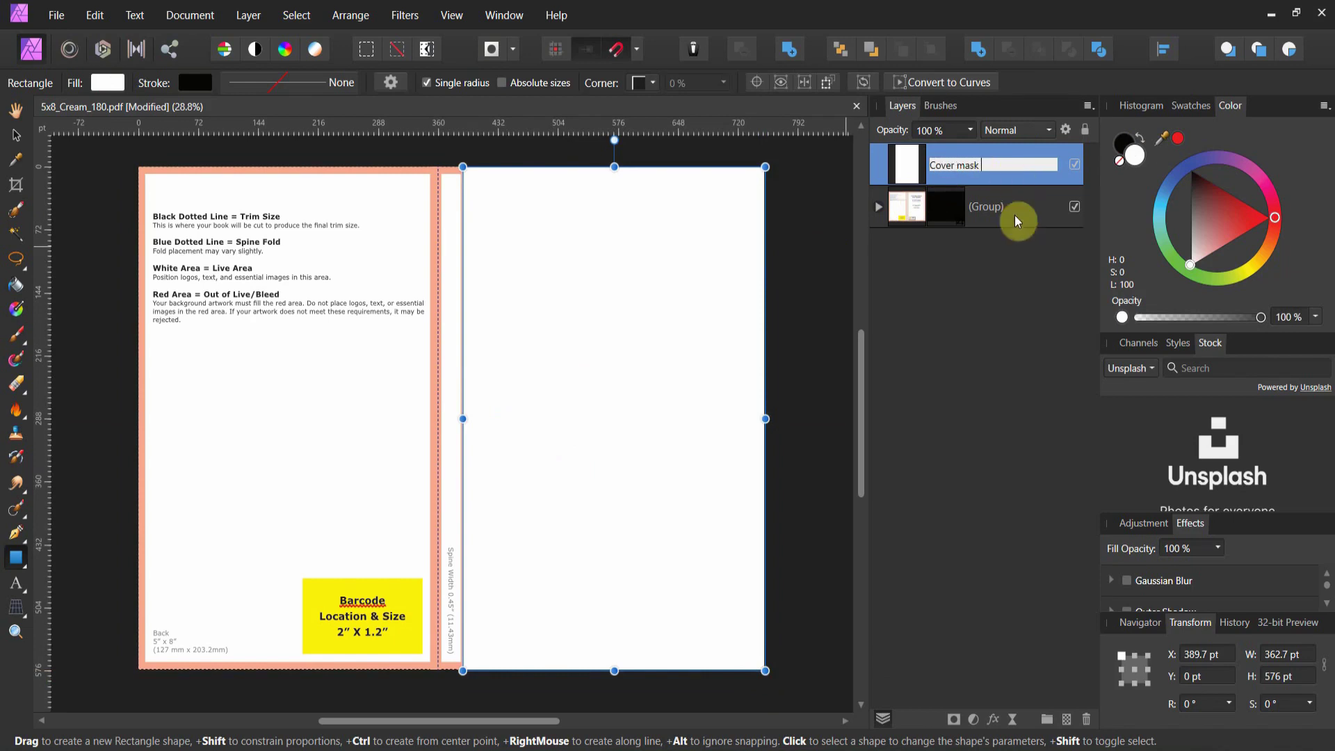
{"action": "key", "text": "Return"}
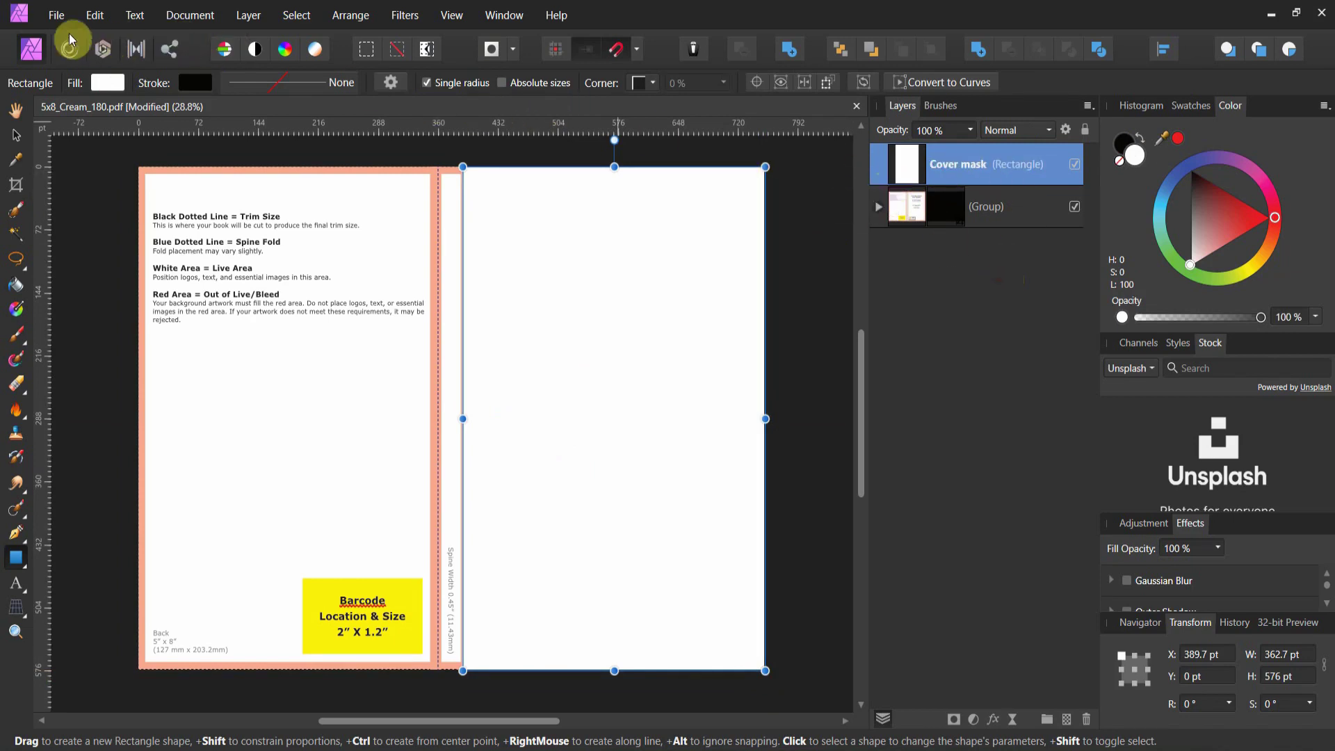
Step: Place the background-2069370_1920 rope image onto the front cover via File > Place
{"action": "left_click", "coordinate": [56, 16]}
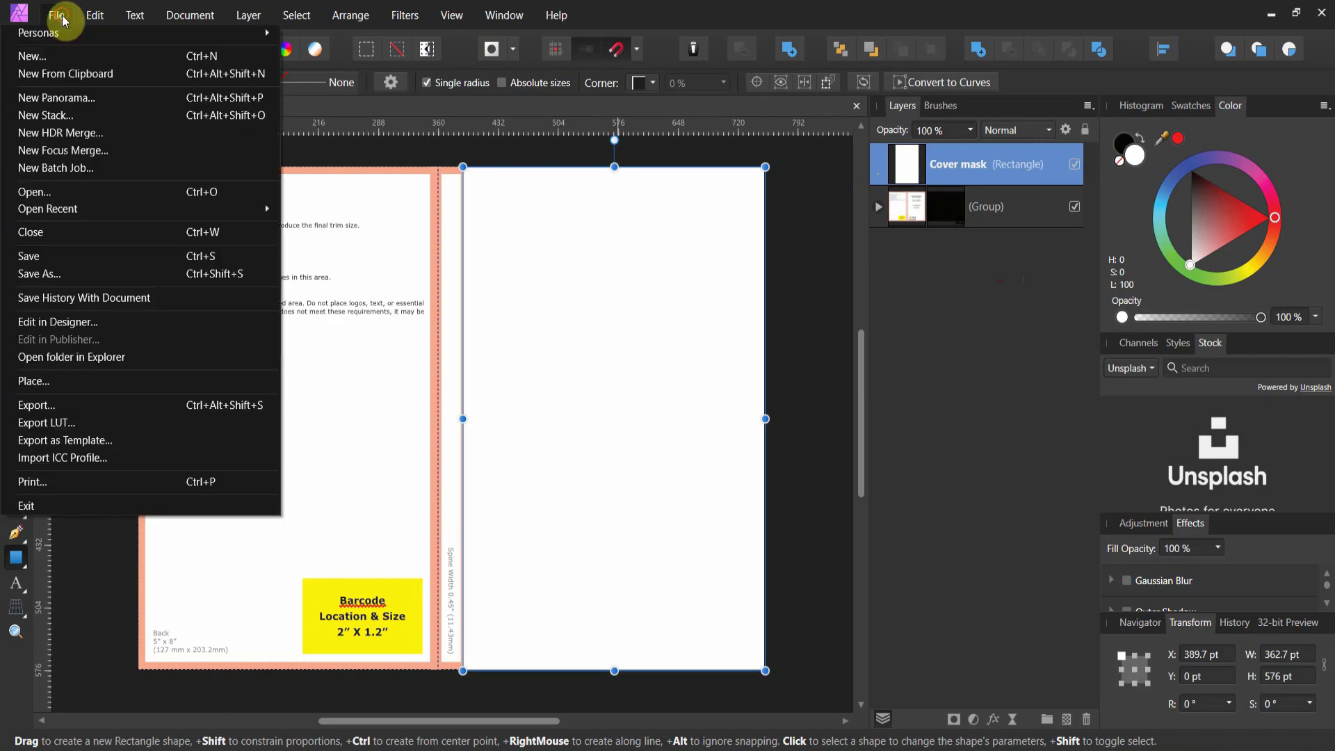
{"action": "left_click", "coordinate": [86, 381]}
{"action": "double_click", "coordinate": [430, 175]}
{"action": "left_click_drag", "start_coordinate": [470, 186], "coordinate": [575, 548]}
Step: Stretch the rope background to the page edges so it fills the 362.7 × 576 pt cover
{"action": "scroll", "coordinate": [576, 542], "scroll_direction": "up", "scroll_amount": 3}
{"action": "left_click_drag", "start_coordinate": [603, 303], "coordinate": [599, 345]}
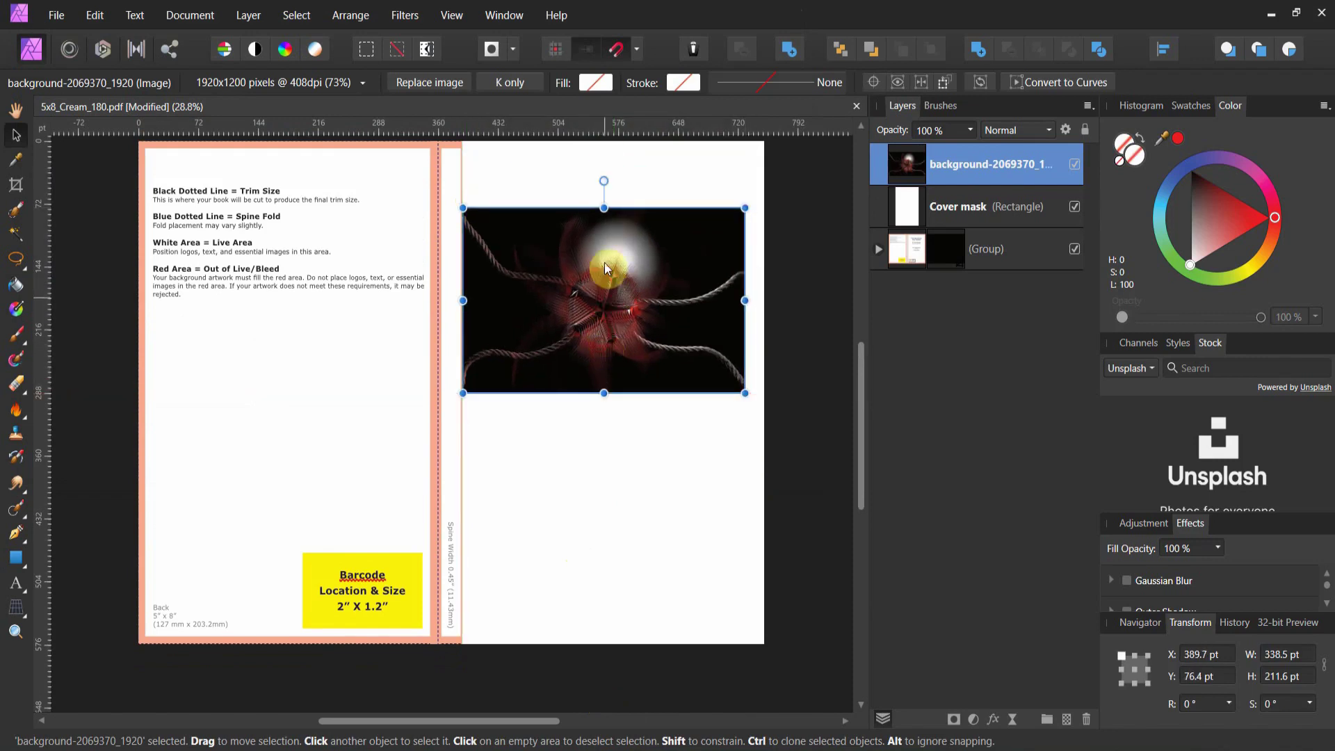
{"action": "left_click_drag", "start_coordinate": [604, 207], "coordinate": [604, 141]}
{"action": "scroll", "coordinate": [619, 349], "scroll_direction": "down", "scroll_amount": 1}
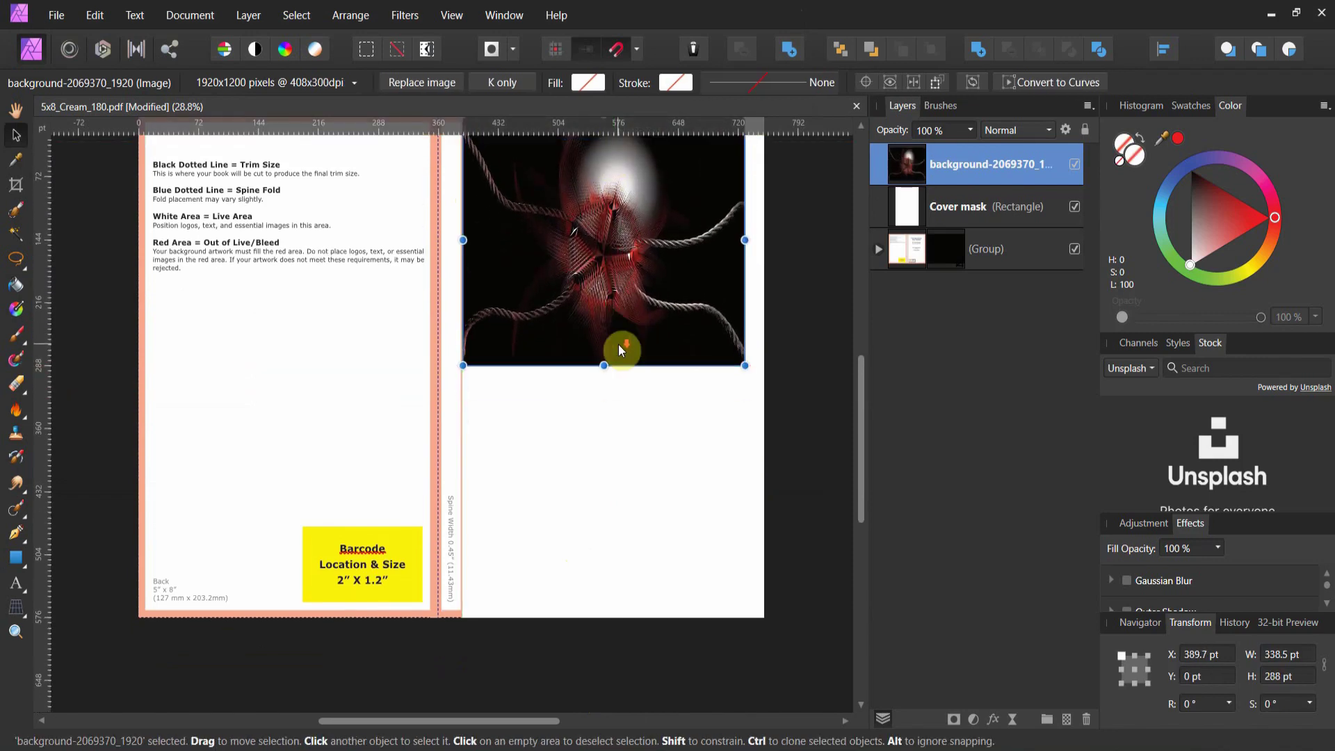
{"action": "left_click_drag", "start_coordinate": [605, 365], "coordinate": [638, 609]}
{"action": "left_click_drag", "start_coordinate": [742, 363], "coordinate": [765, 362]}
{"action": "left_click", "coordinate": [804, 370]}
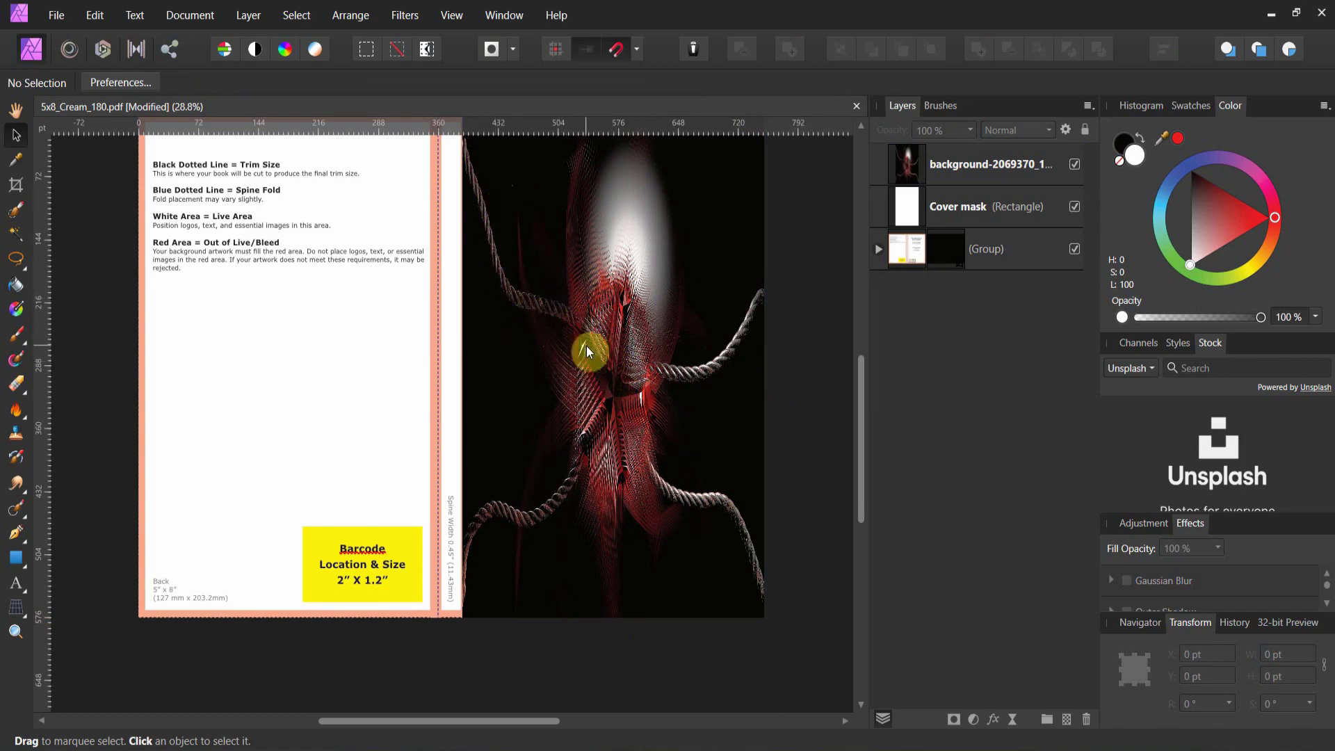
Step: Place the IMG-20200617-WA0000 couple photo over the rope background, listing All Documents, and shift it left
{"action": "left_click", "coordinate": [54, 15]}
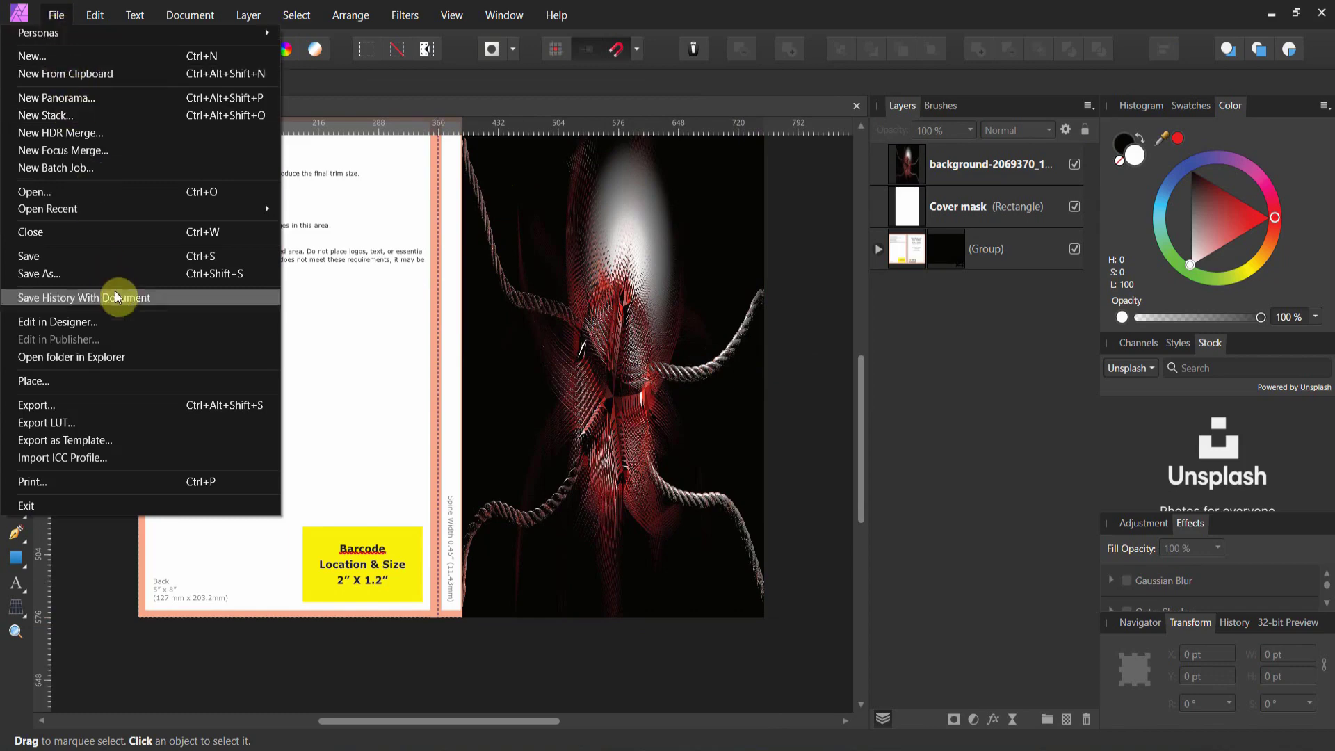
{"action": "left_click", "coordinate": [120, 384]}
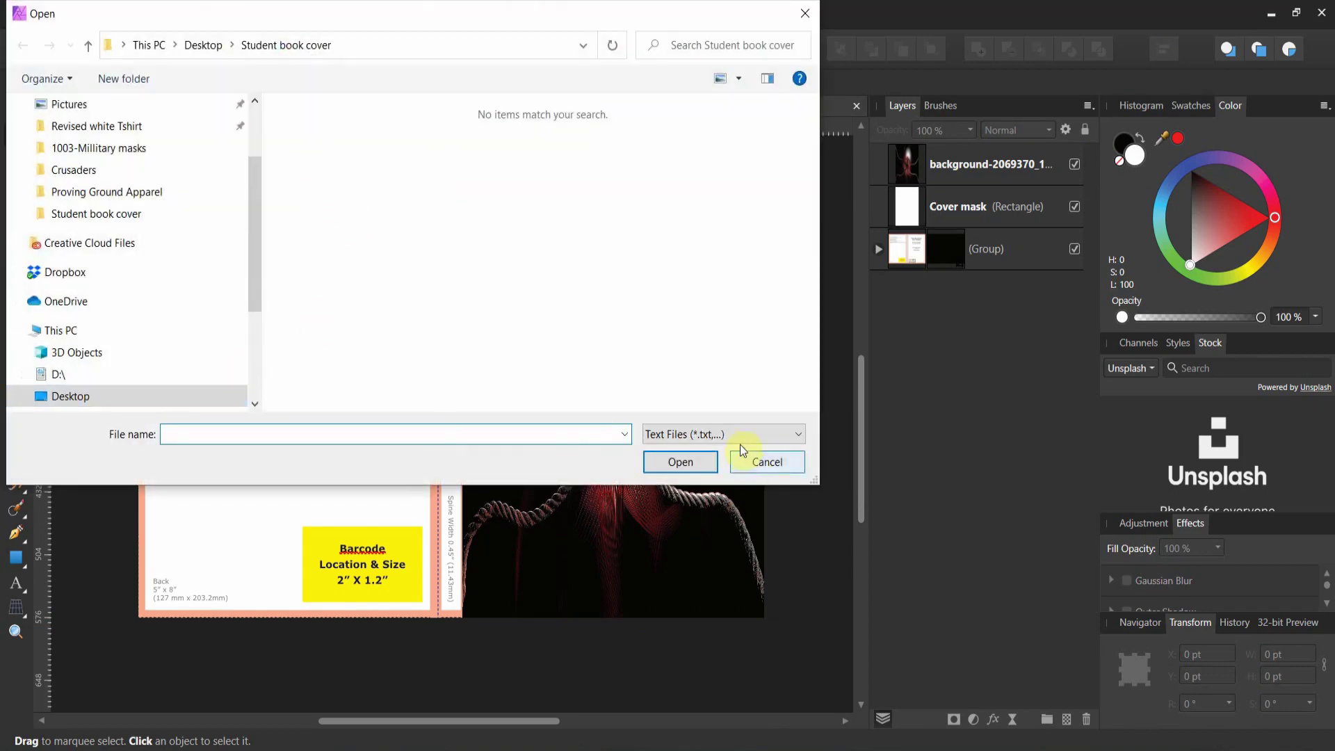
{"action": "left_click", "coordinate": [740, 435]}
{"action": "left_click", "coordinate": [701, 734]}
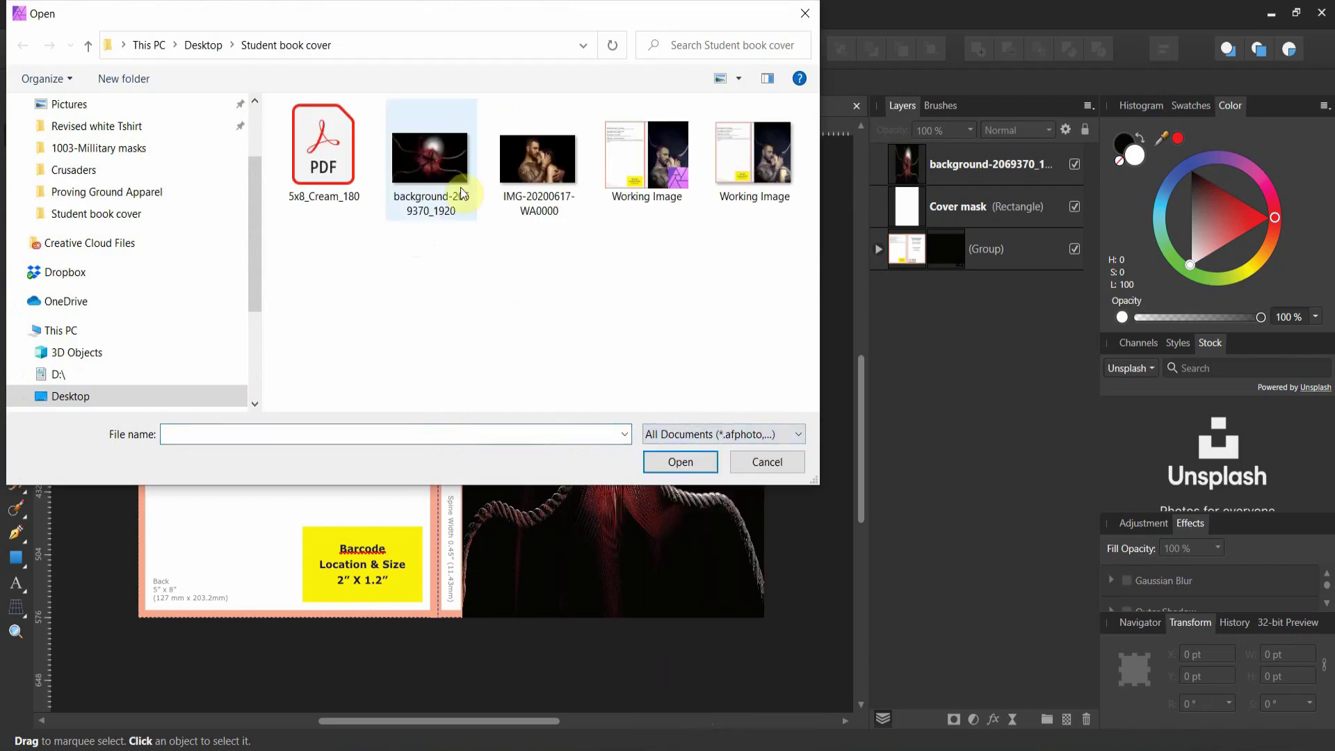
{"action": "double_click", "coordinate": [530, 166]}
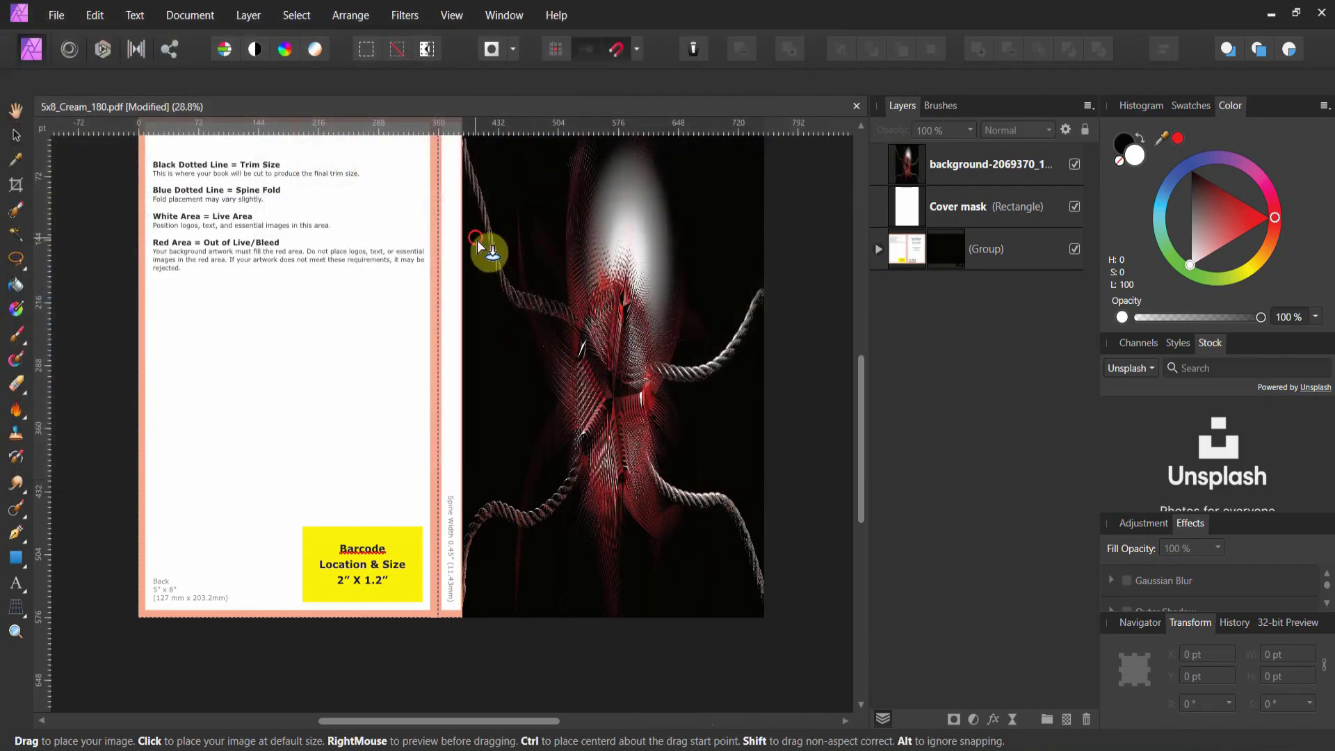
{"action": "mouse_move", "coordinate": [487, 245]}
{"action": "left_mouse_down"}
{"action": "mouse_move", "coordinate": [678, 594]}
{"action": "mouse_move", "coordinate": [824, 730]}
{"action": "mouse_move", "coordinate": [747, 580]}
{"action": "left_mouse_up"}
{"action": "left_click_drag", "start_coordinate": [671, 477], "coordinate": [528, 487]}
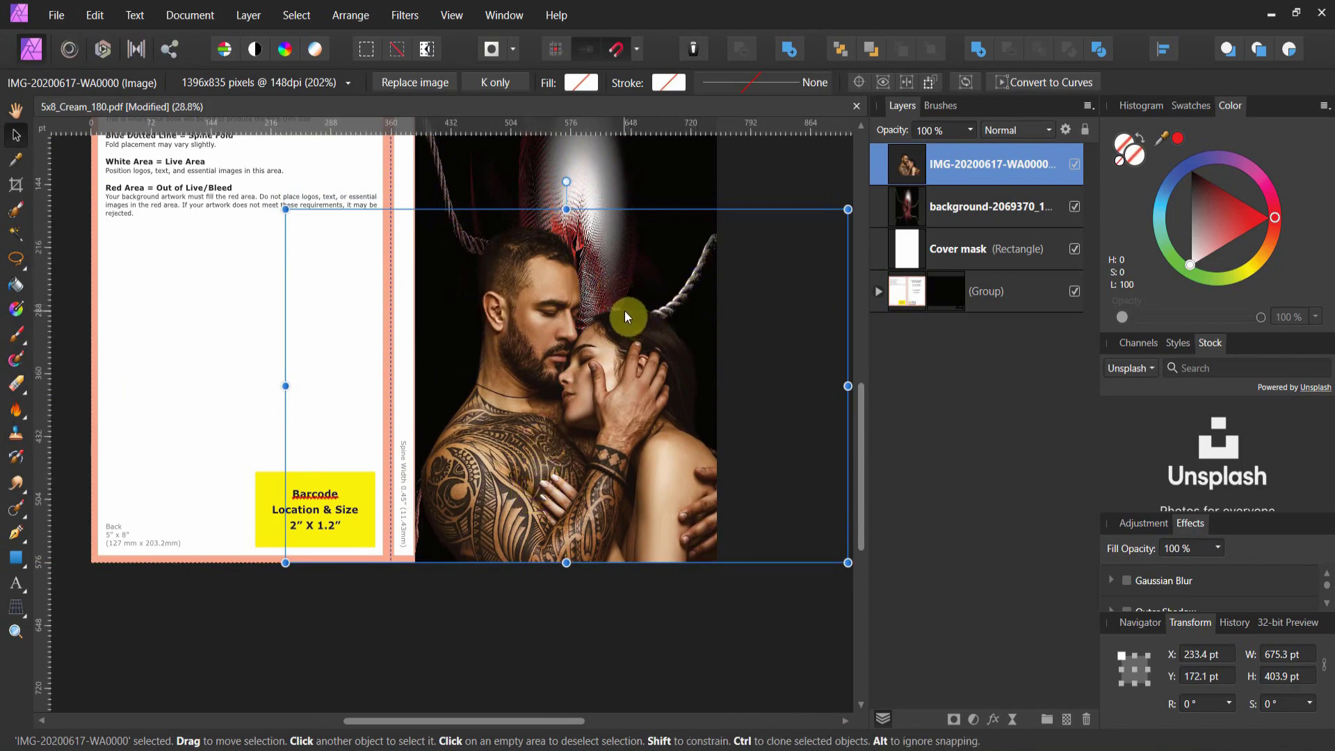
{"action": "left_click", "coordinate": [968, 131]}
{"action": "left_click_drag", "start_coordinate": [970, 147], "coordinate": [899, 156]}
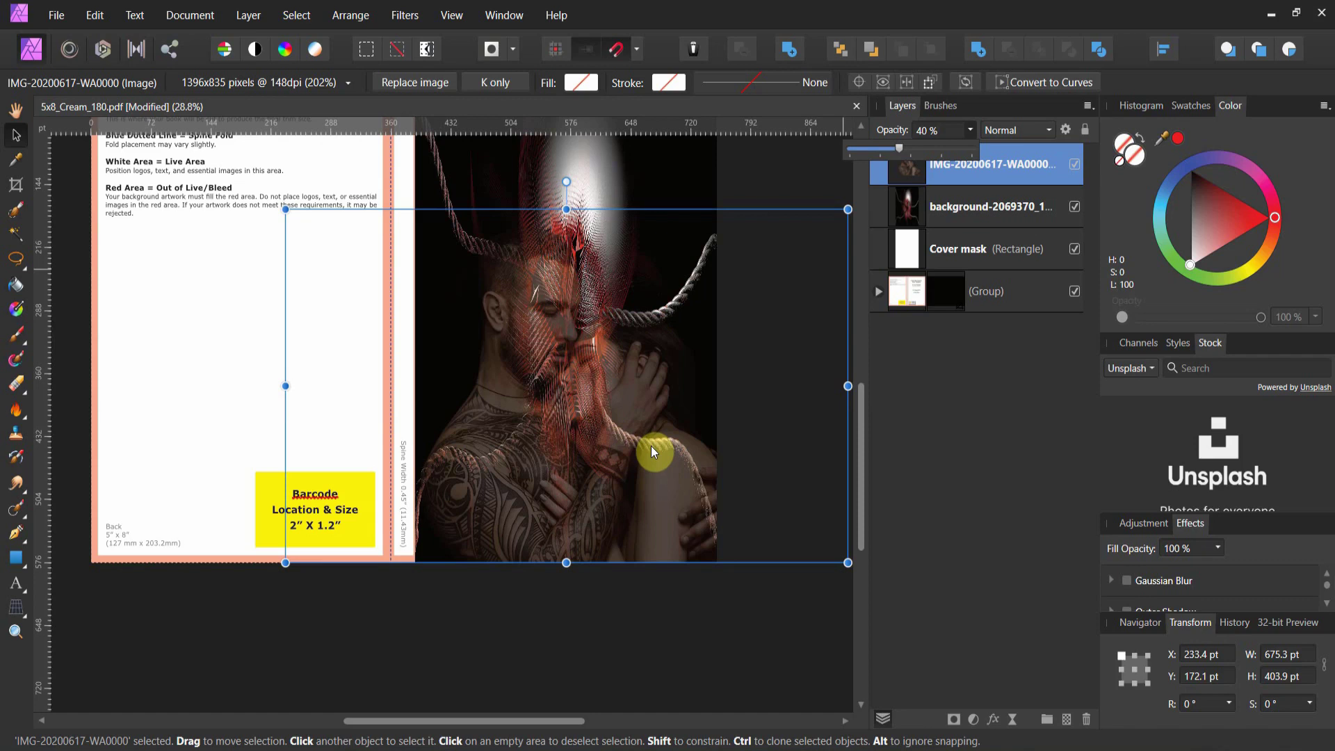
{"action": "left_click", "coordinate": [966, 131]}
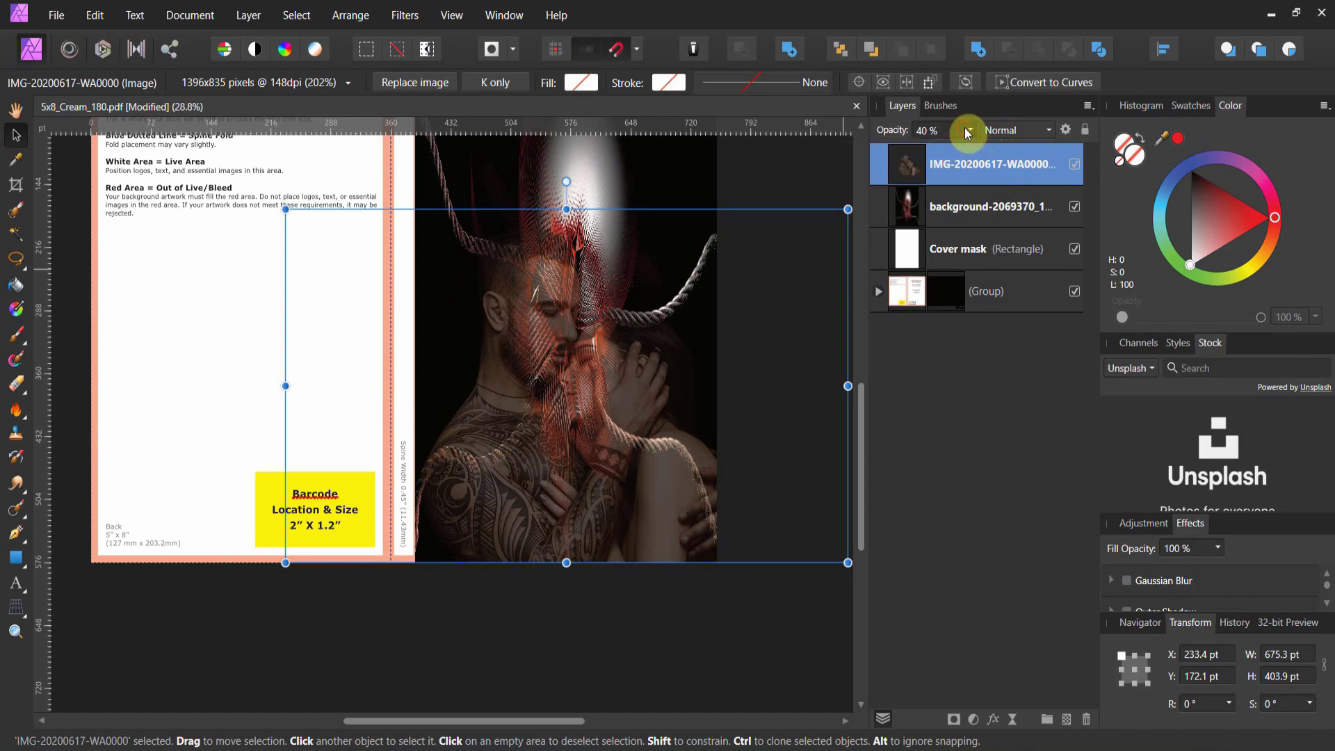
{"action": "left_click", "coordinate": [969, 131]}
{"action": "left_click_drag", "start_coordinate": [991, 158], "coordinate": [1069, 173]}
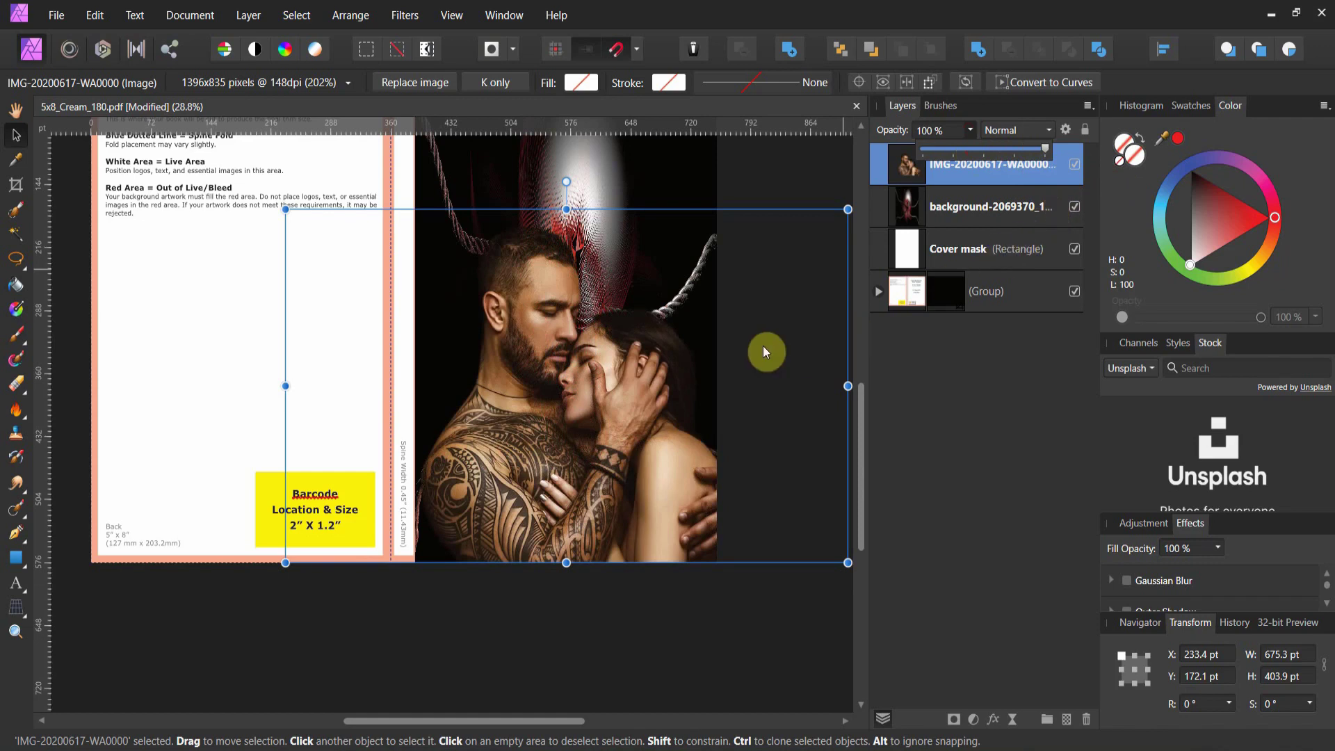
{"action": "left_click", "coordinate": [805, 200]}
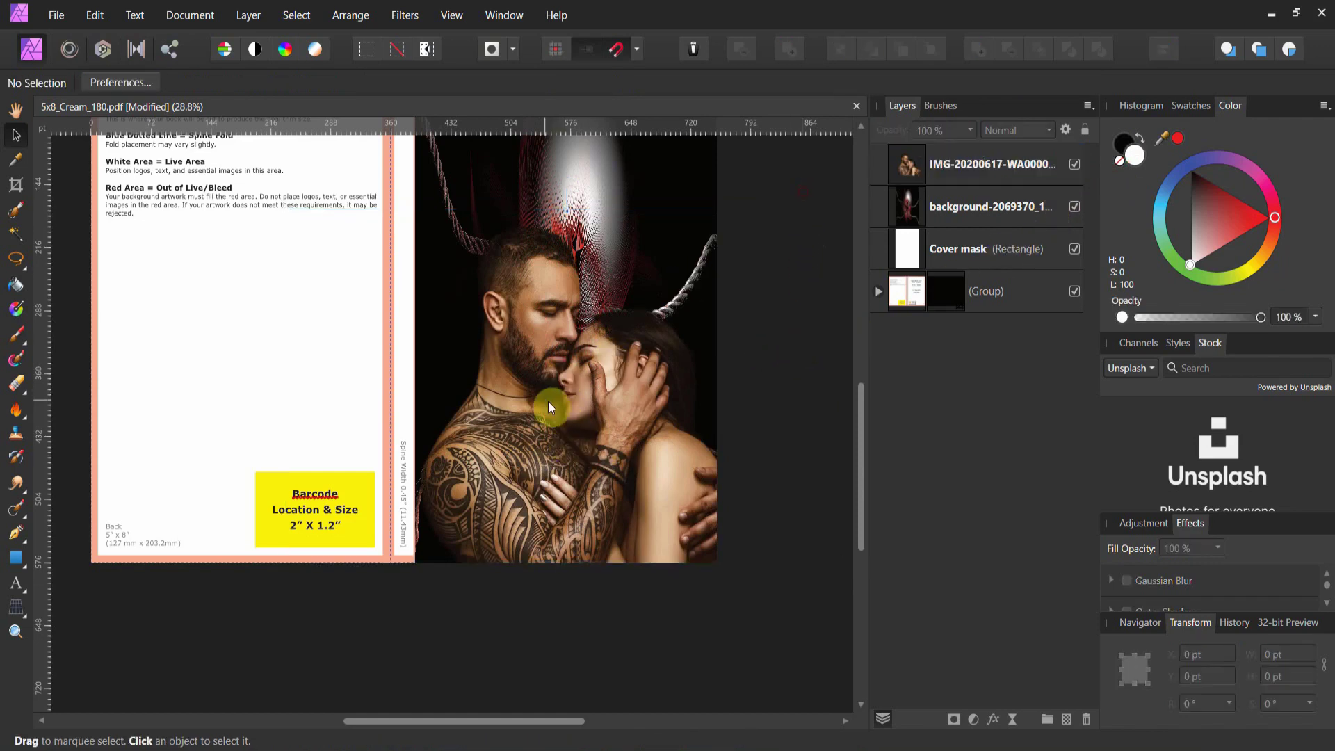
{"action": "scroll", "coordinate": [577, 370], "scroll_direction": "up", "scroll_amount": 3}
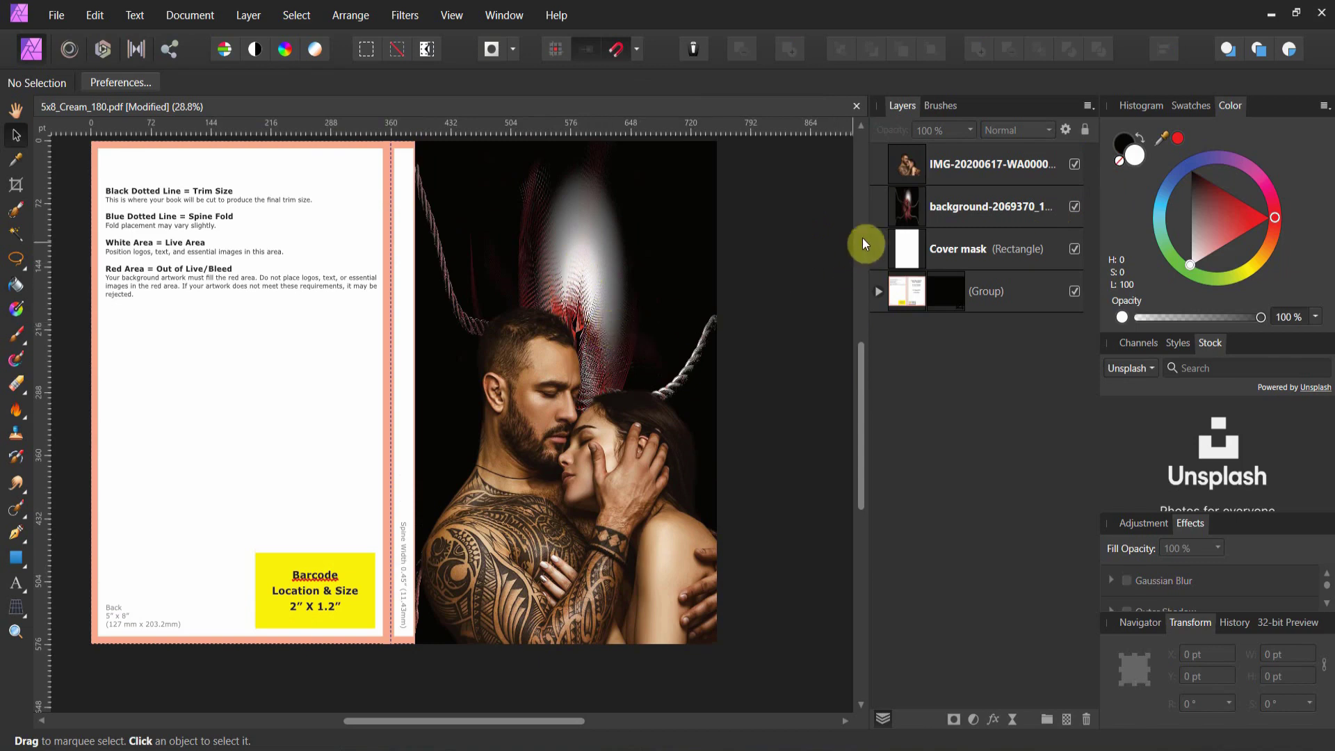
Step: Select the rope background layer and set up an enlarged 64 px hard round Paint Brush
{"action": "left_click", "coordinate": [914, 210]}
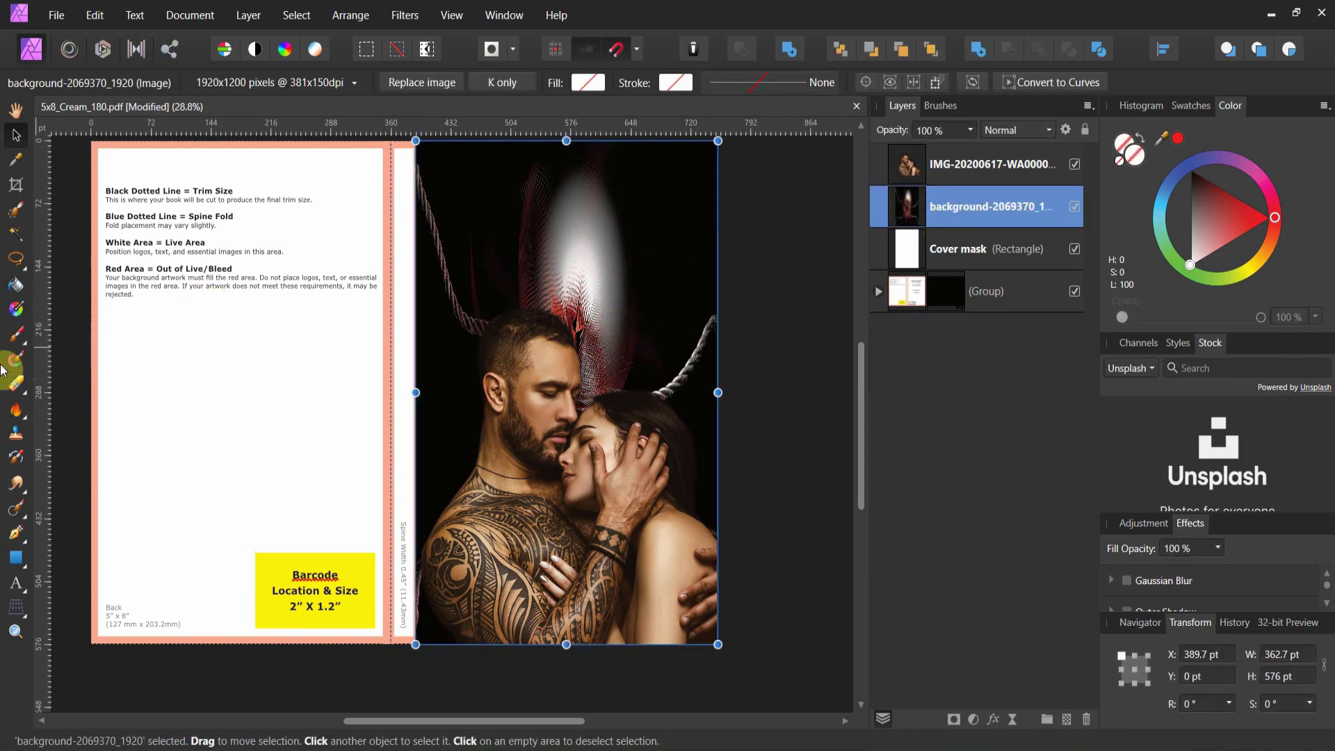
{"action": "left_click", "coordinate": [17, 339]}
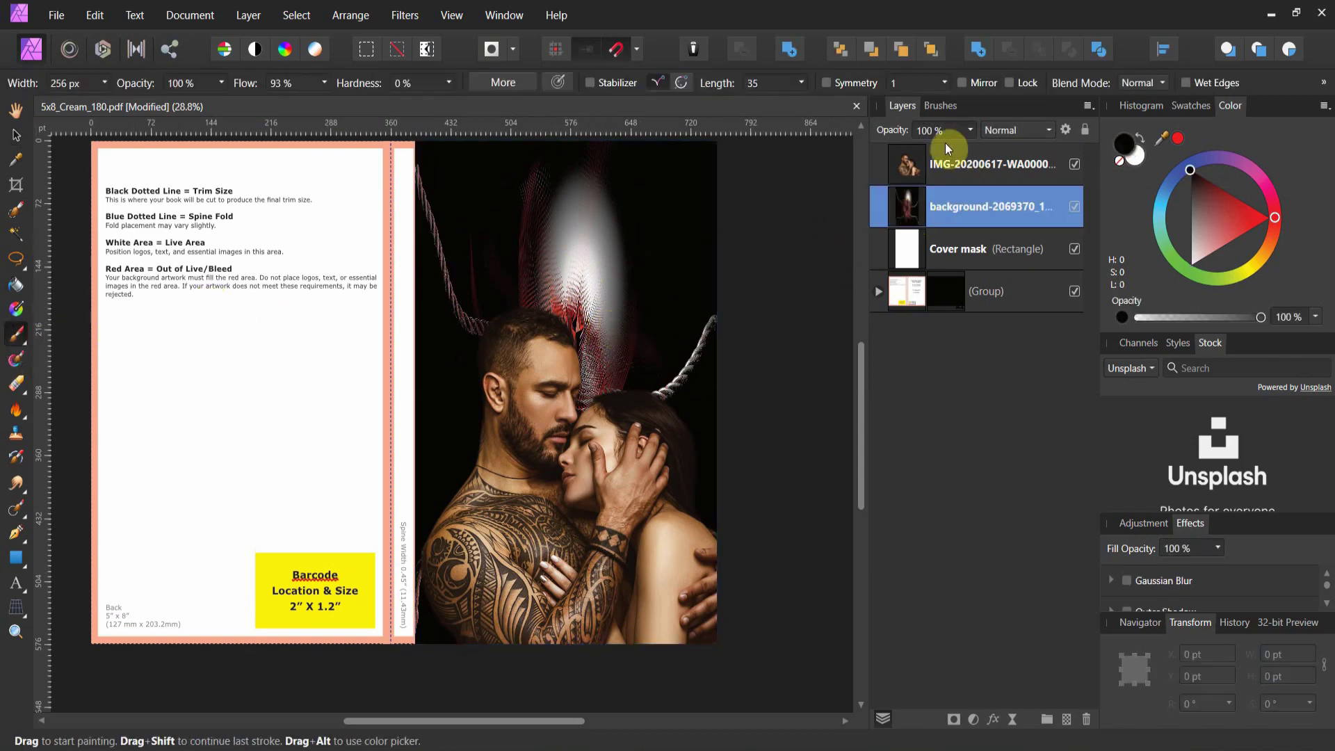
{"action": "left_click", "coordinate": [950, 106]}
{"action": "left_click", "coordinate": [979, 366]}
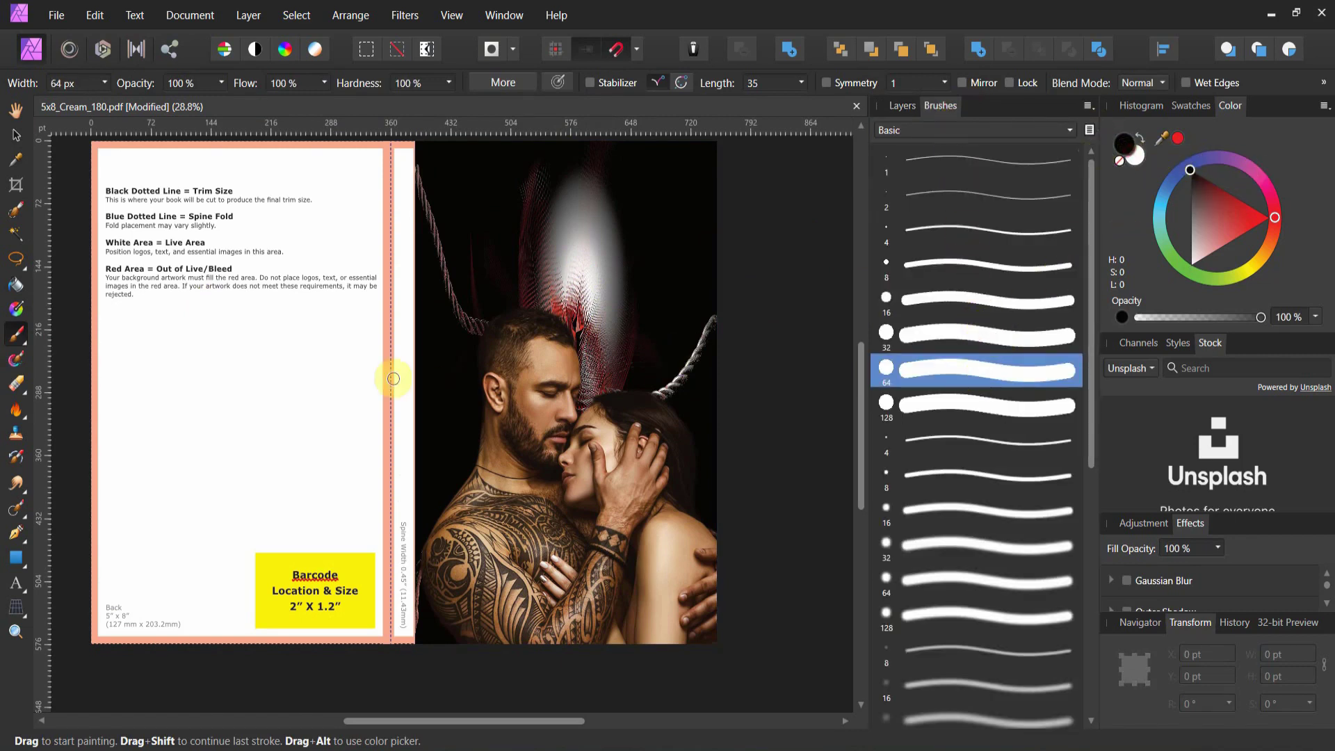
{"action": "key", "text": "bracketright"}
{"action": "key", "text": "bracketright"}
{"action": "key", "text": "bracketright"}
{"action": "key", "text": "bracketright"}
{"action": "key", "text": "bracketright"}
{"action": "key", "text": "bracketright"}
{"action": "key", "text": "bracketright"}
{"action": "key", "text": "bracketright"}
{"action": "key", "text": "bracketright"}
{"action": "key", "text": "bracketright"}
Step: Paint black over the white glow above the couple, undoing the stray dab on the back page
{"action": "mouse_move", "coordinate": [542, 279]}
{"action": "left_mouse_down"}
{"action": "mouse_move", "coordinate": [557, 225]}
{"action": "mouse_move", "coordinate": [544, 220]}
{"action": "mouse_move", "coordinate": [572, 198]}
{"action": "mouse_move", "coordinate": [513, 182]}
{"action": "mouse_move", "coordinate": [644, 195]}
{"action": "left_mouse_up"}
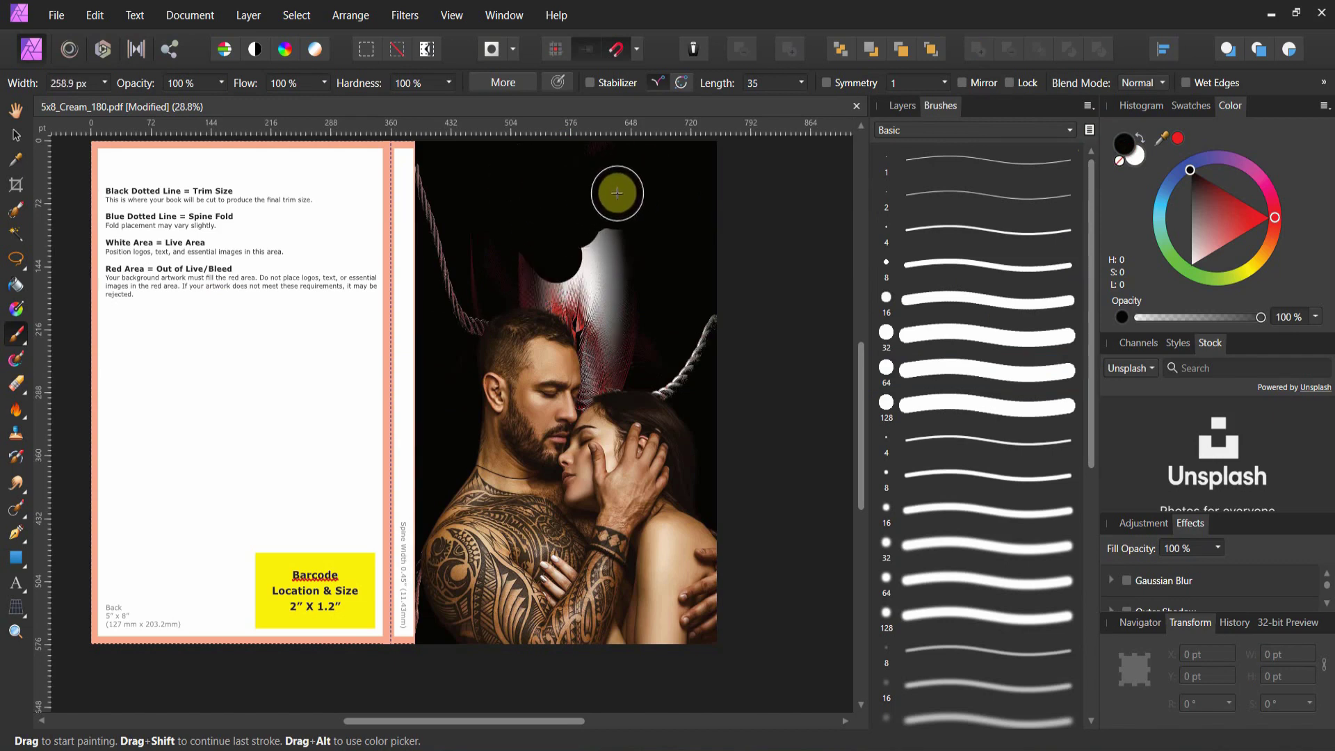
{"action": "mouse_move", "coordinate": [590, 198]}
{"action": "left_mouse_down"}
{"action": "mouse_move", "coordinate": [544, 216]}
{"action": "mouse_move", "coordinate": [520, 280]}
{"action": "mouse_move", "coordinate": [569, 321]}
{"action": "mouse_move", "coordinate": [602, 234]}
{"action": "mouse_move", "coordinate": [600, 278]}
{"action": "mouse_move", "coordinate": [576, 315]}
{"action": "mouse_move", "coordinate": [560, 269]}
{"action": "mouse_move", "coordinate": [597, 290]}
{"action": "mouse_move", "coordinate": [582, 395]}
{"action": "mouse_move", "coordinate": [614, 284]}
{"action": "mouse_move", "coordinate": [612, 393]}
{"action": "mouse_move", "coordinate": [626, 275]}
{"action": "mouse_move", "coordinate": [609, 372]}
{"action": "mouse_move", "coordinate": [594, 332]}
{"action": "mouse_move", "coordinate": [519, 285]}
{"action": "left_mouse_up"}
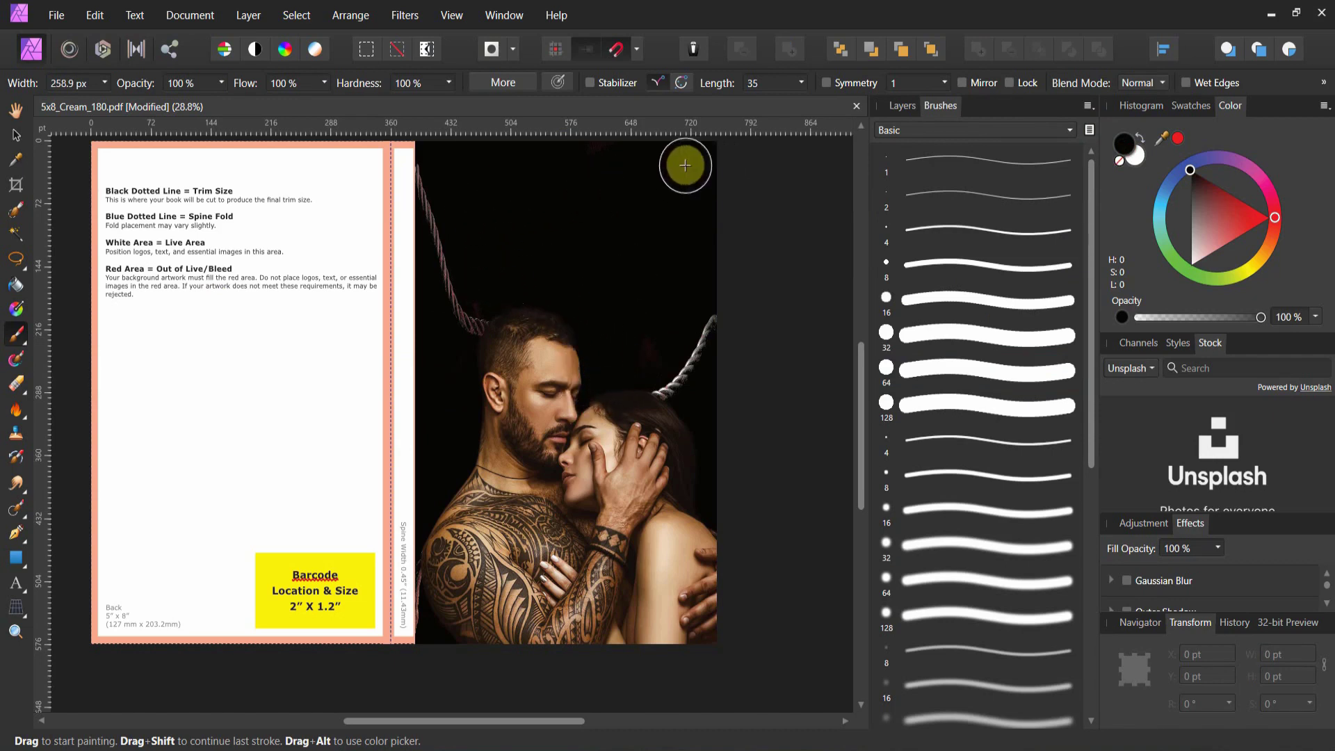
{"action": "left_click_drag", "start_coordinate": [625, 170], "coordinate": [706, 223]}
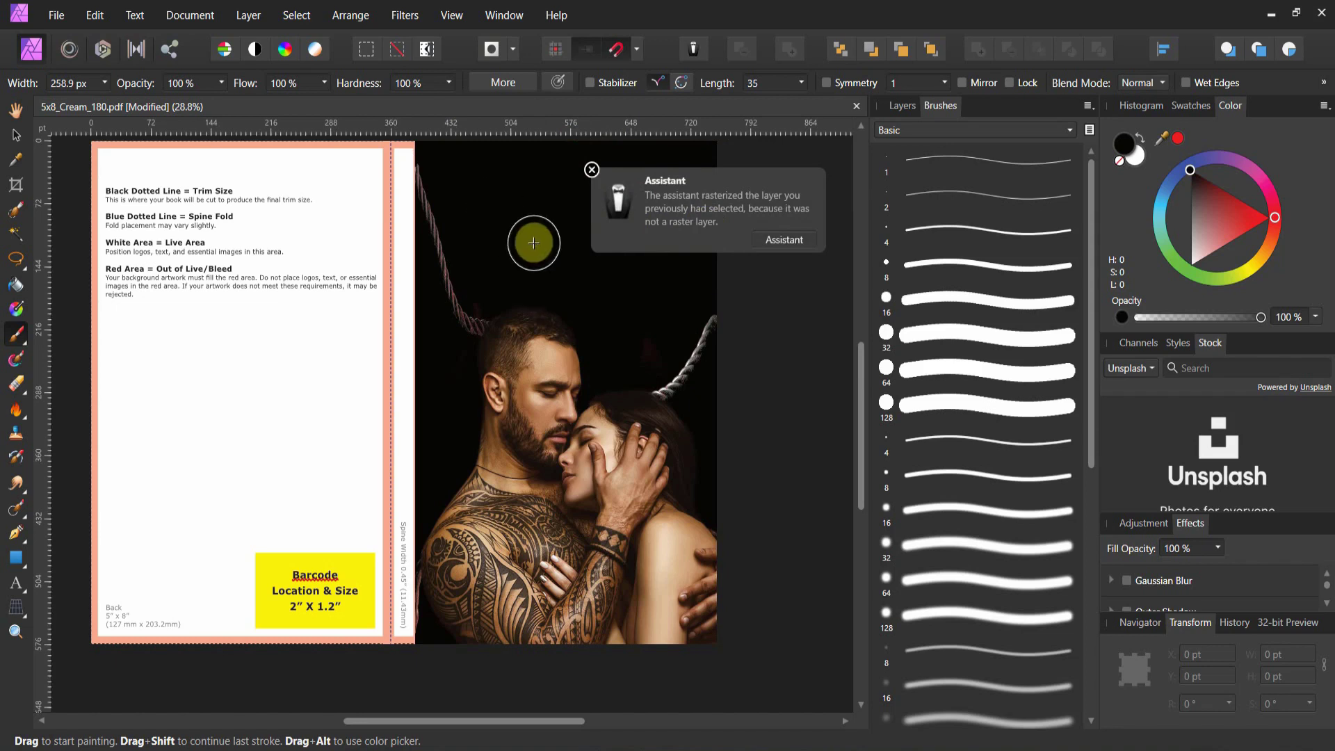
{"action": "left_click", "coordinate": [366, 363]}
{"action": "key", "text": "ctrl+z"}
{"action": "left_click", "coordinate": [16, 134]}
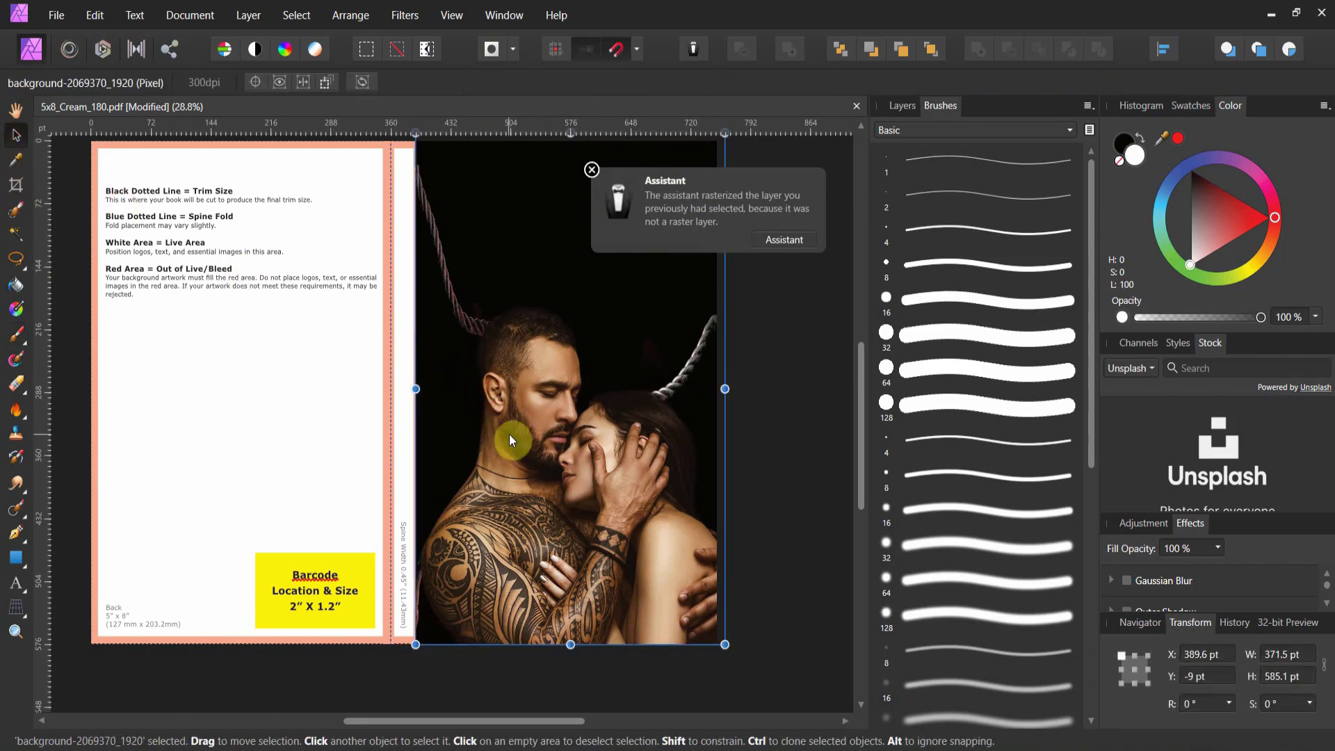
{"action": "scroll", "coordinate": [525, 437], "scroll_direction": "up", "scroll_amount": 1}
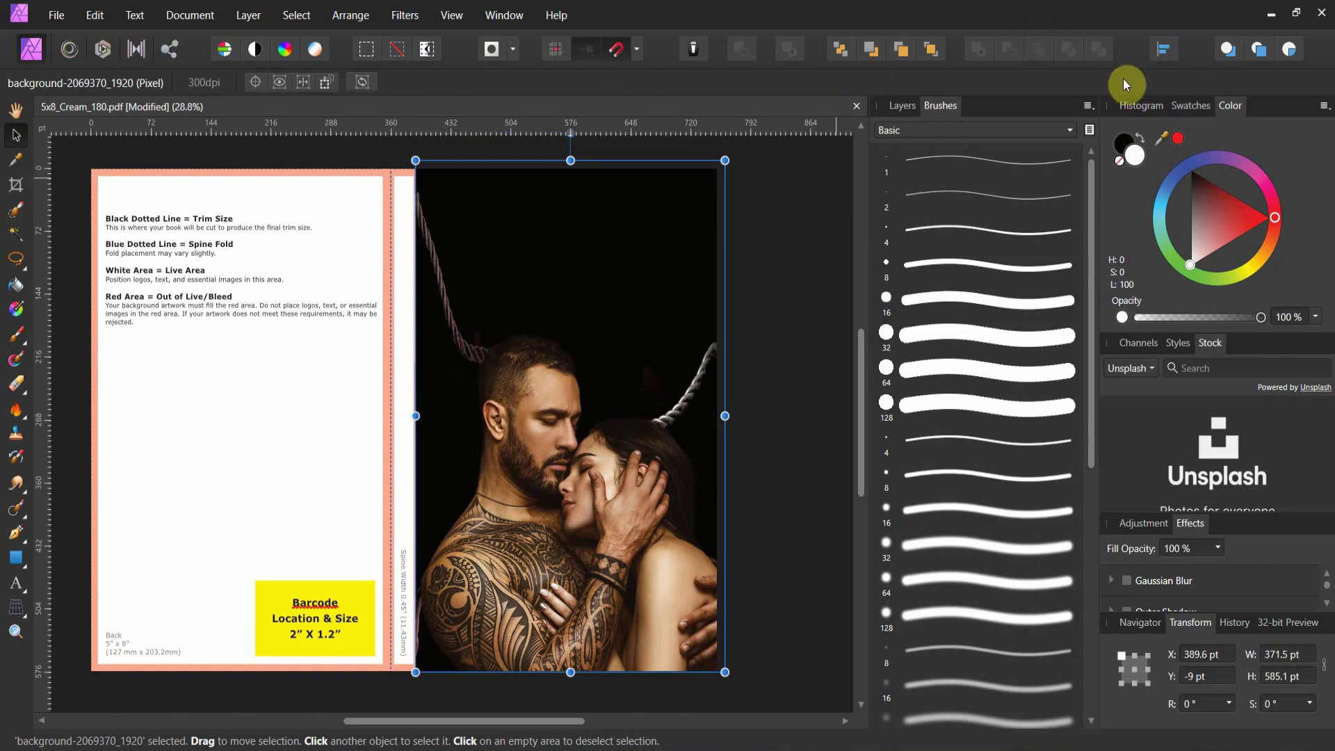
{"action": "left_click", "coordinate": [902, 103]}
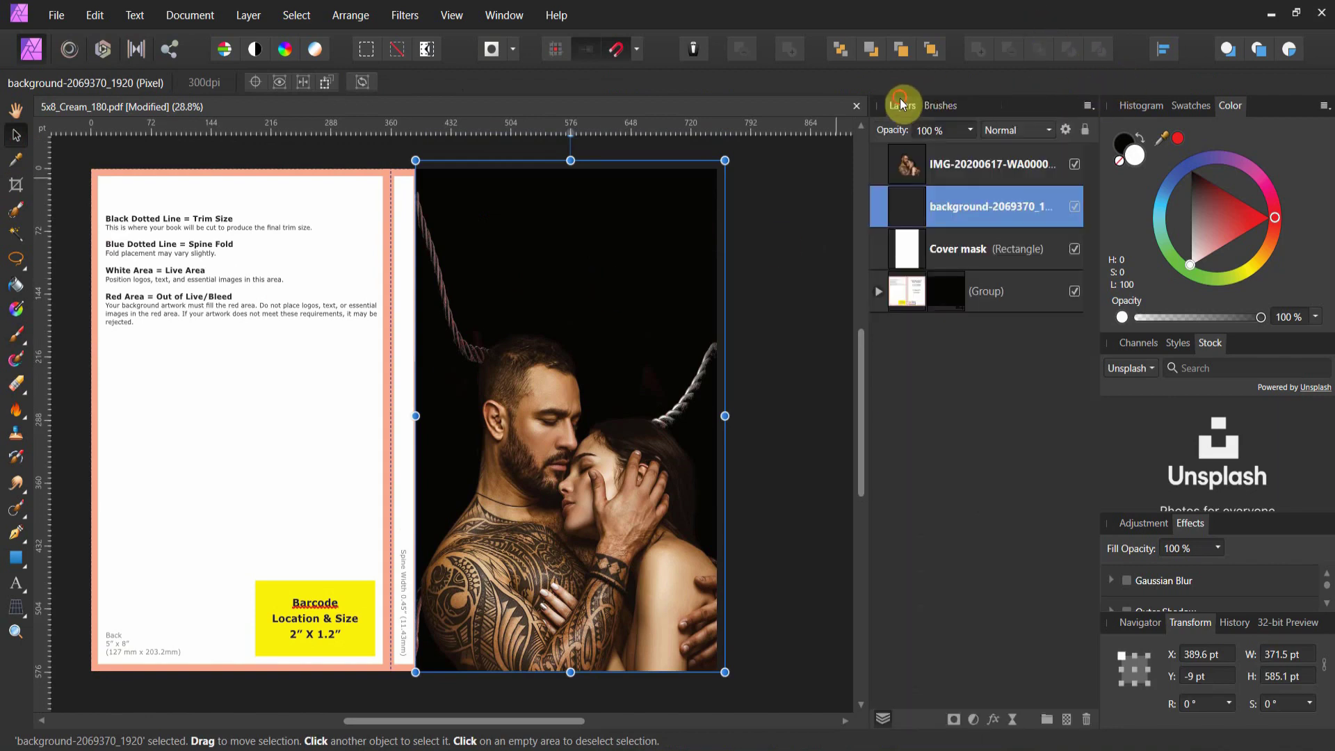
Step: Nest the couple photo and rope background layers inside Cover mask and expand it to confirm
{"action": "left_click", "coordinate": [909, 208]}
{"action": "left_click", "coordinate": [922, 173], "text": "shift"}
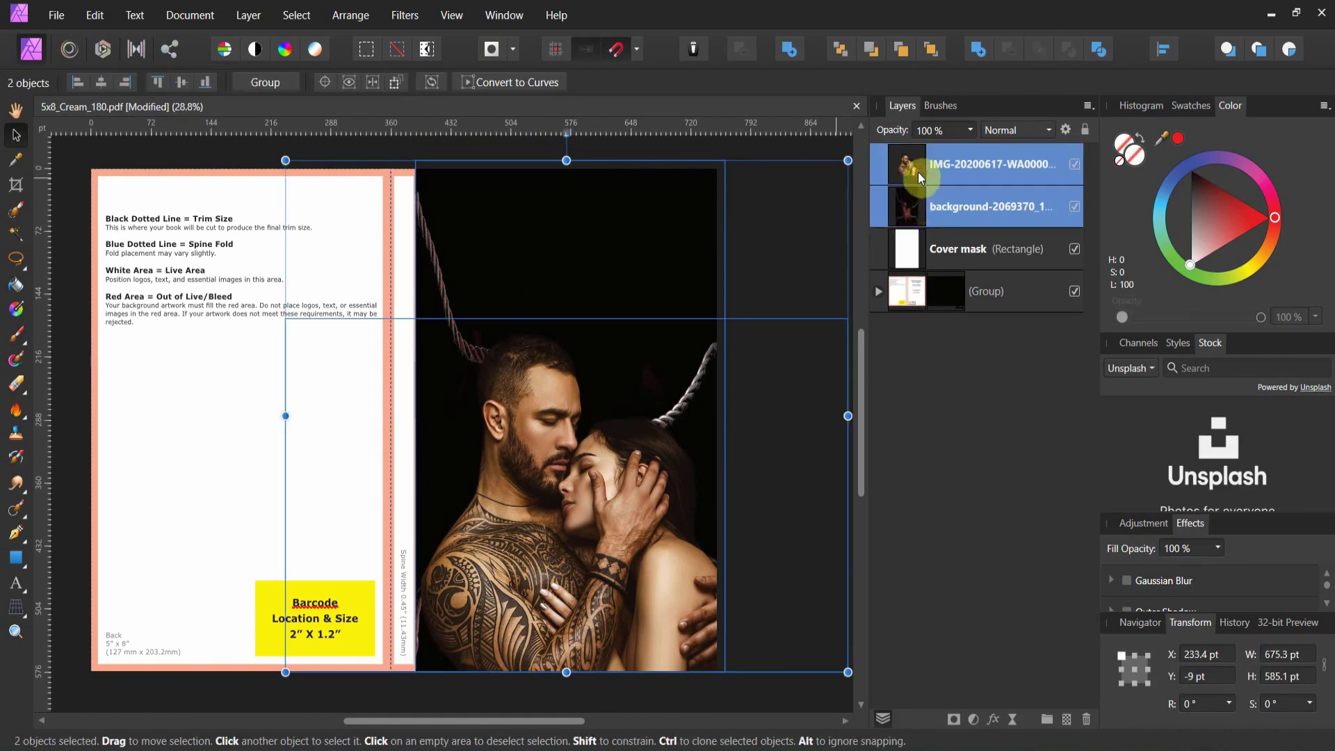
{"action": "left_click_drag", "start_coordinate": [918, 173], "coordinate": [933, 257]}
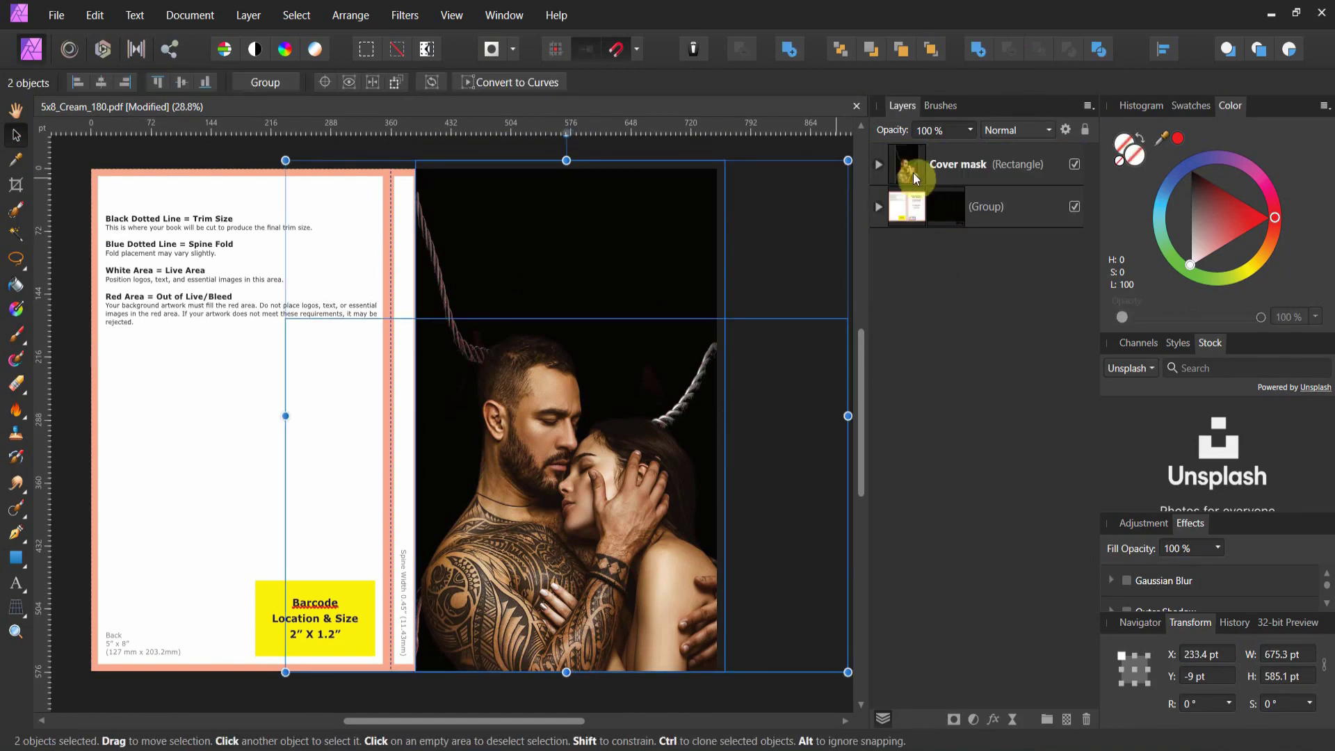
{"action": "left_click", "coordinate": [773, 154]}
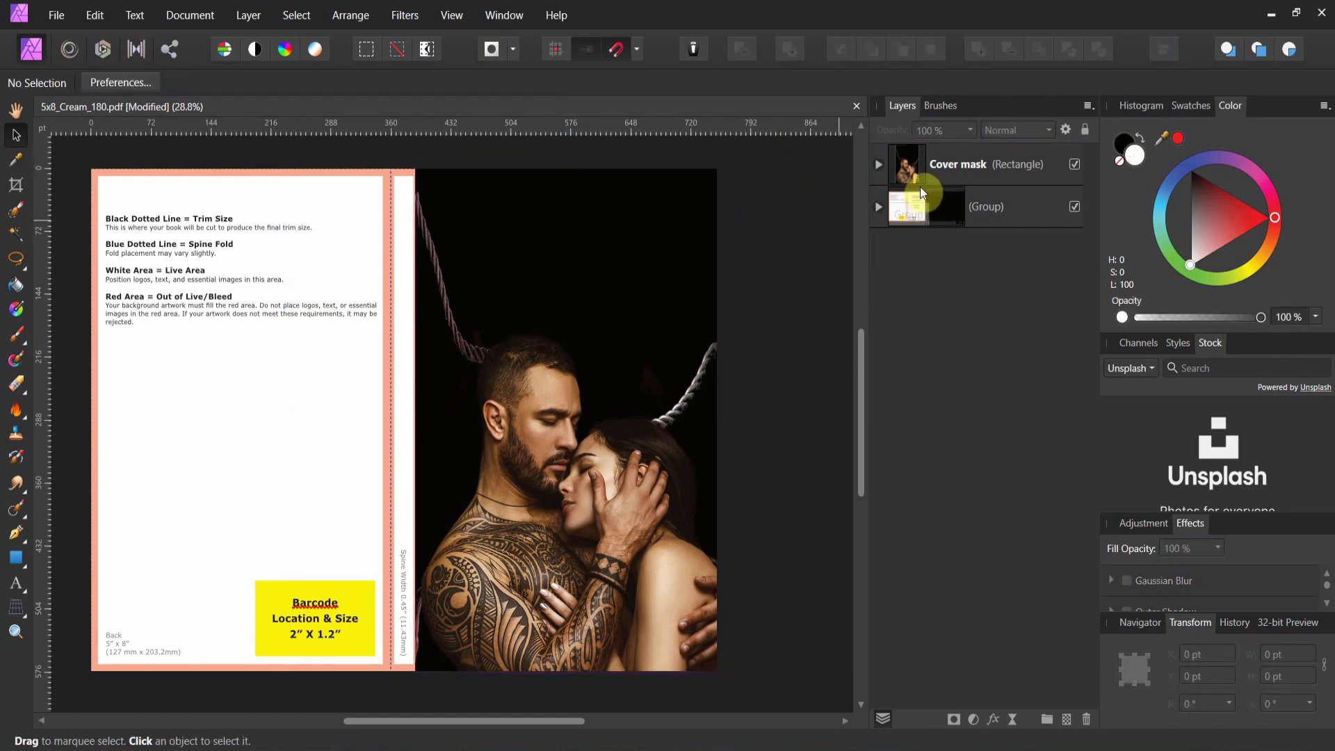
{"action": "left_click", "coordinate": [881, 167]}
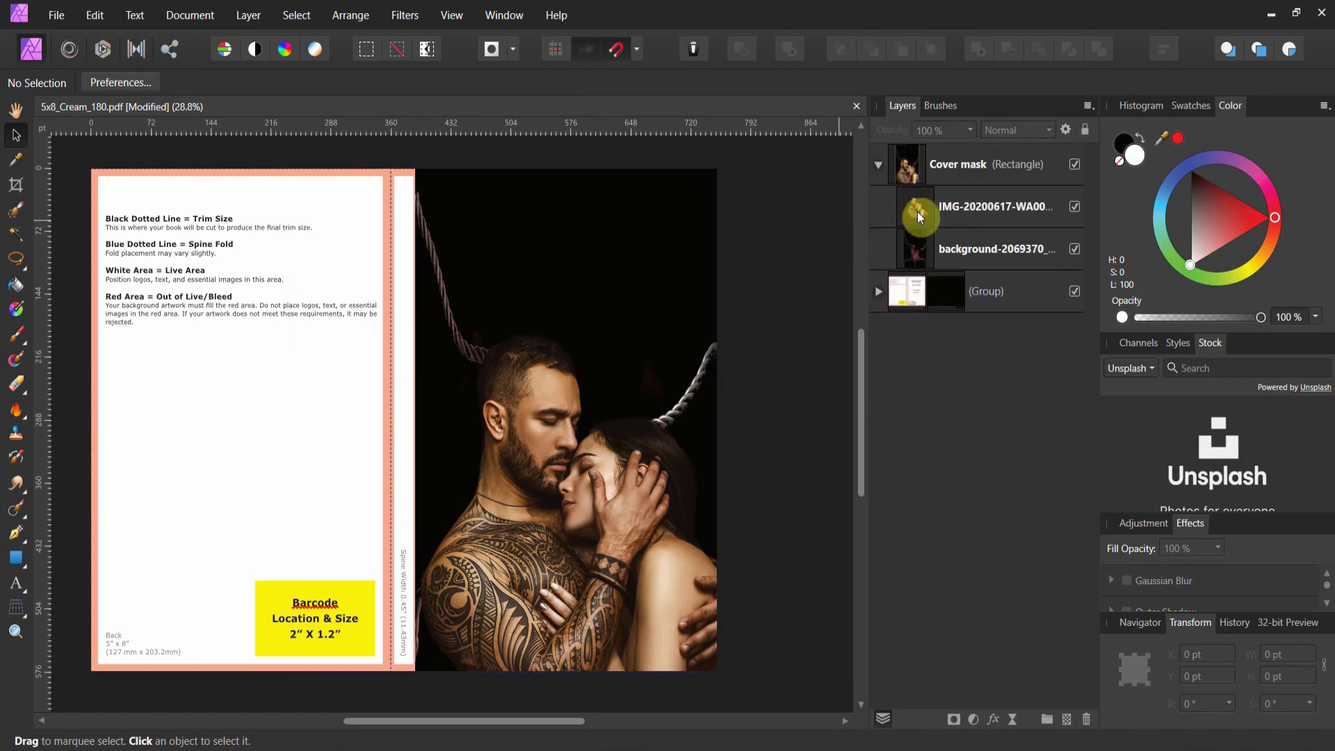
{"action": "left_click", "coordinate": [929, 237]}
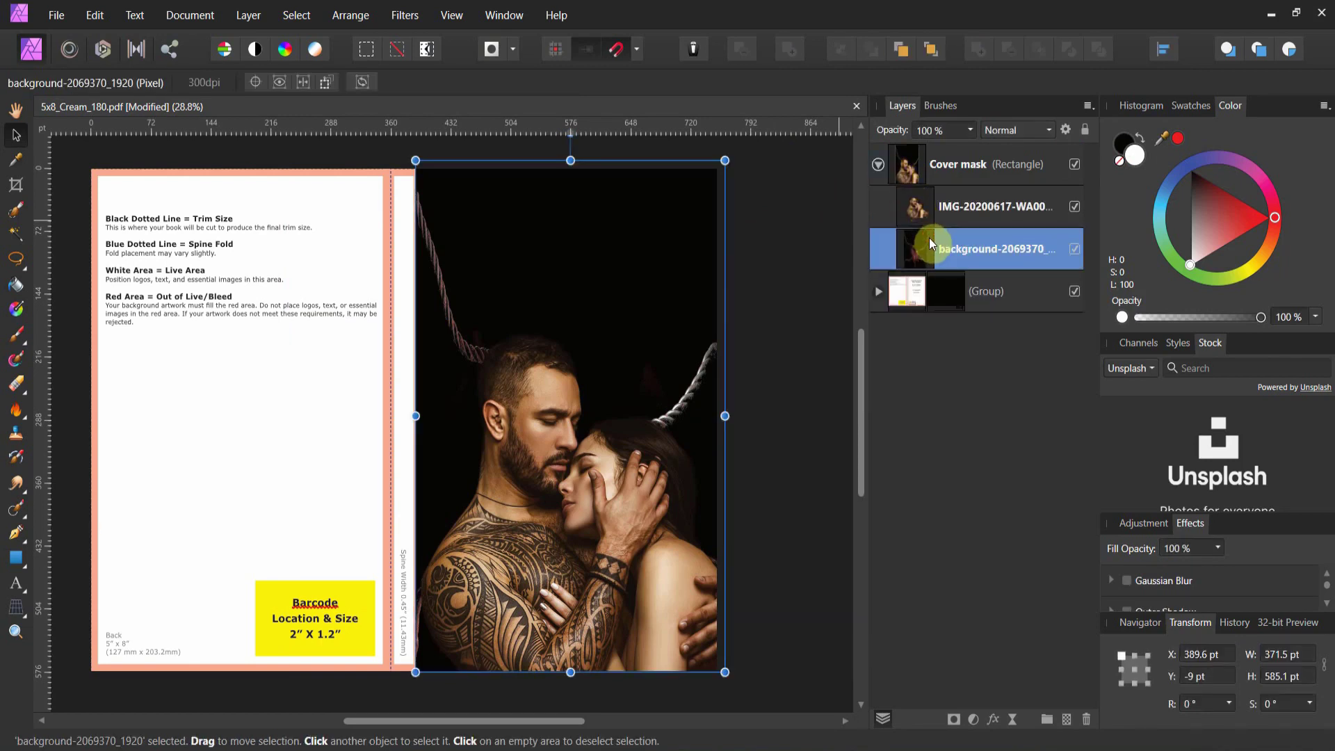
{"action": "left_click", "coordinate": [953, 720]}
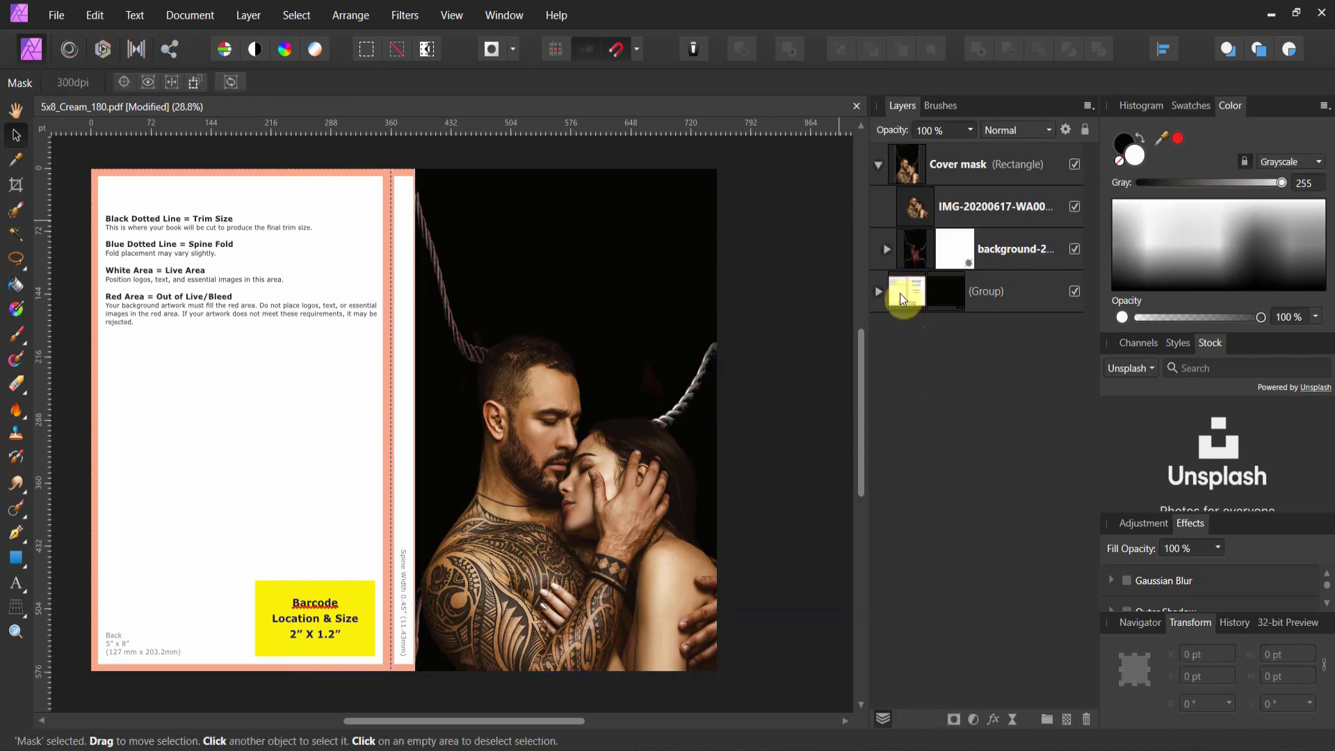
{"action": "left_click", "coordinate": [886, 249]}
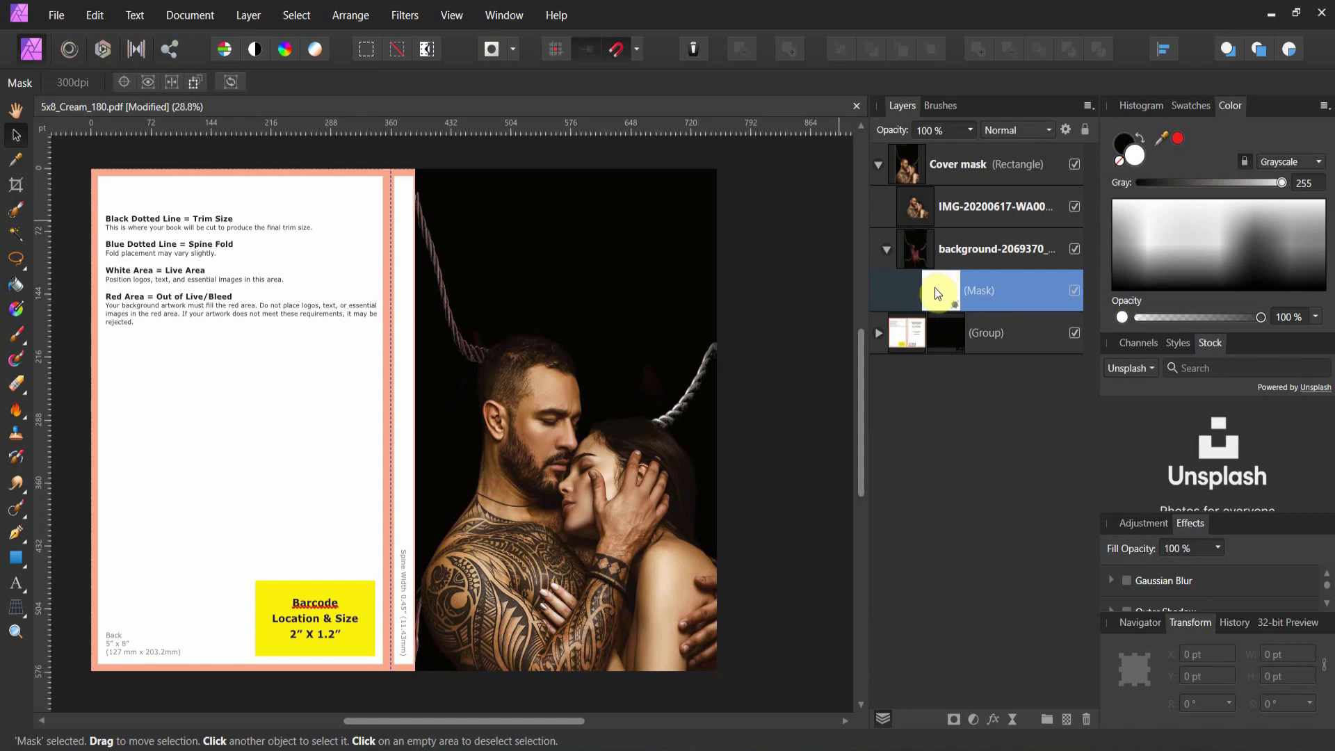
{"action": "key", "text": "Delete"}
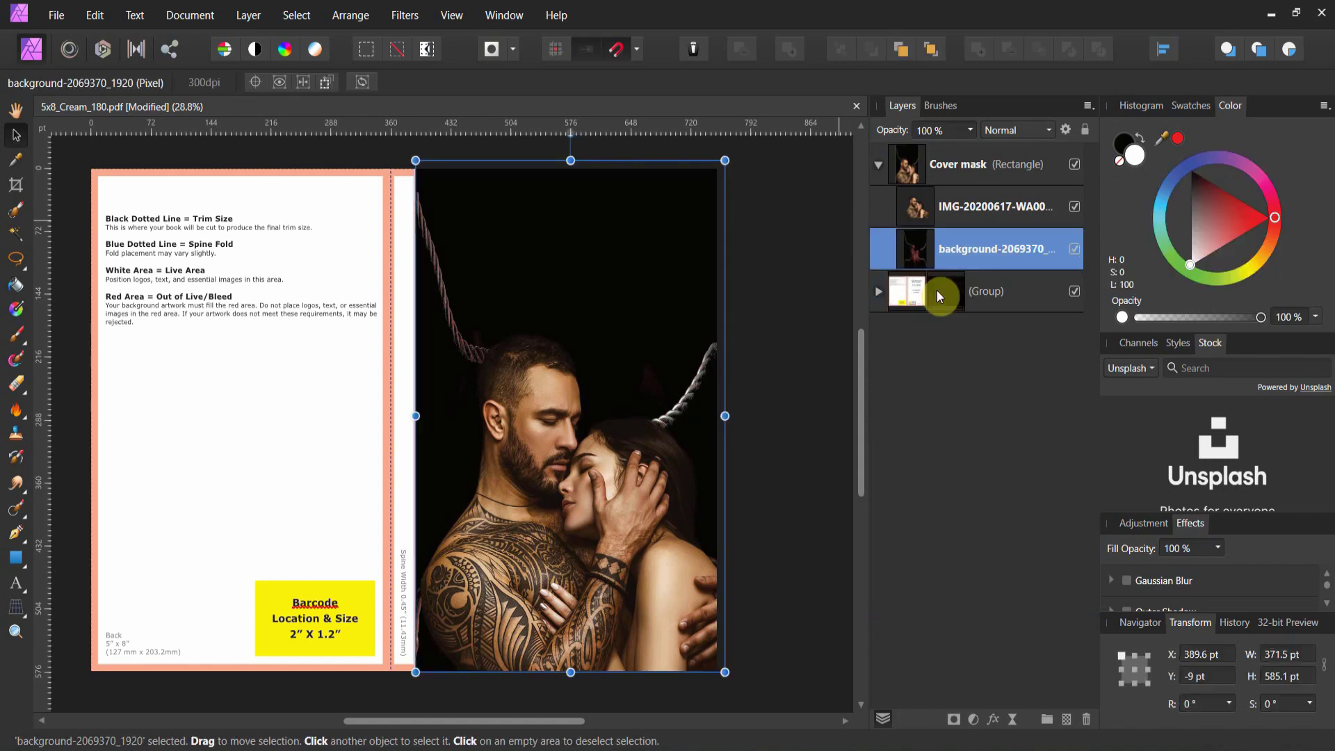
Step: Add a layer mask to the couple photo and select that mask for painting
{"action": "left_click", "coordinate": [932, 218]}
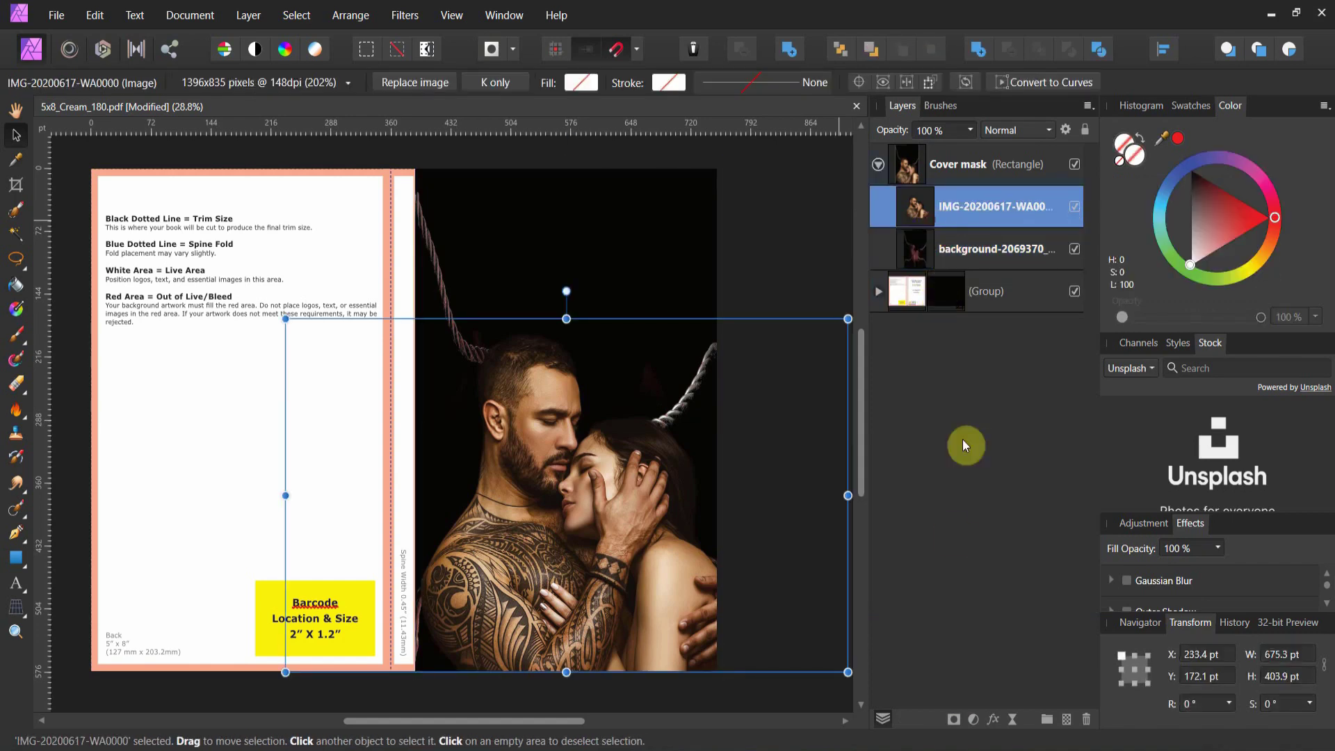
{"action": "left_click", "coordinate": [954, 720]}
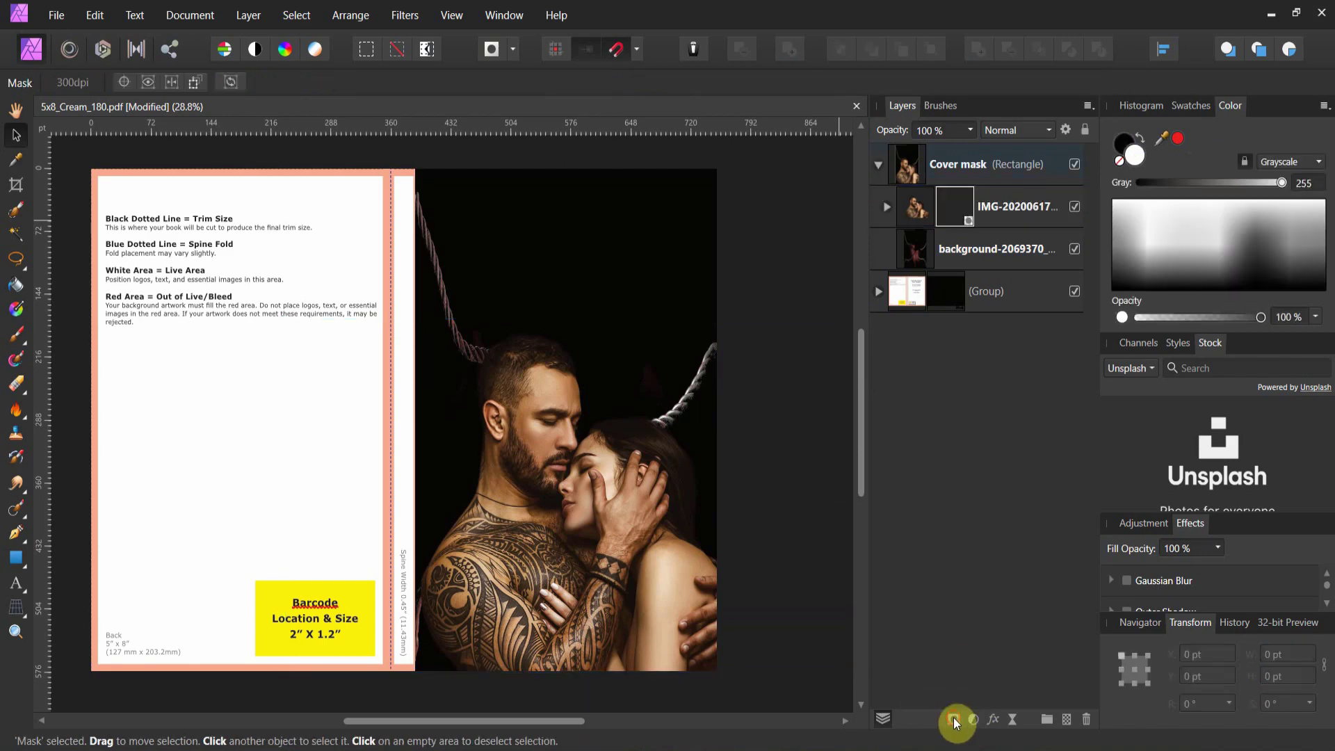
{"action": "left_click", "coordinate": [884, 203]}
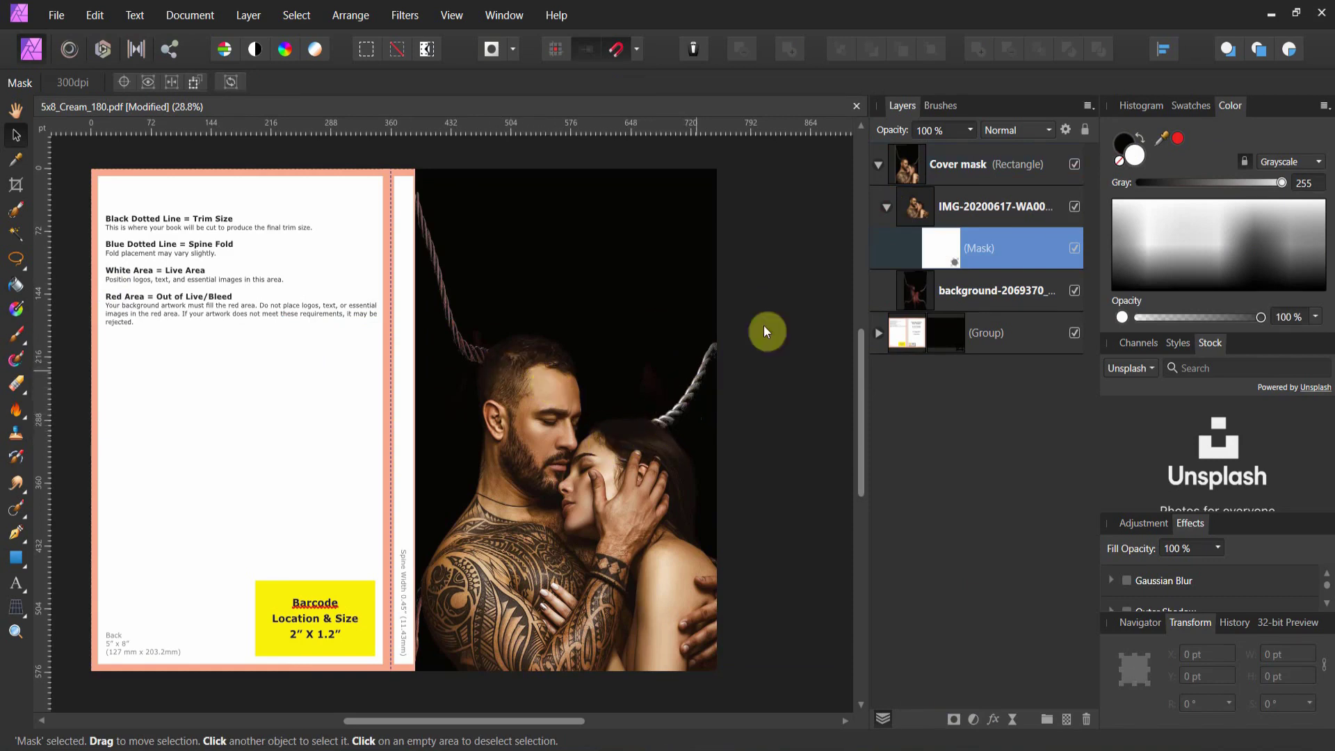
{"action": "left_click", "coordinate": [922, 206]}
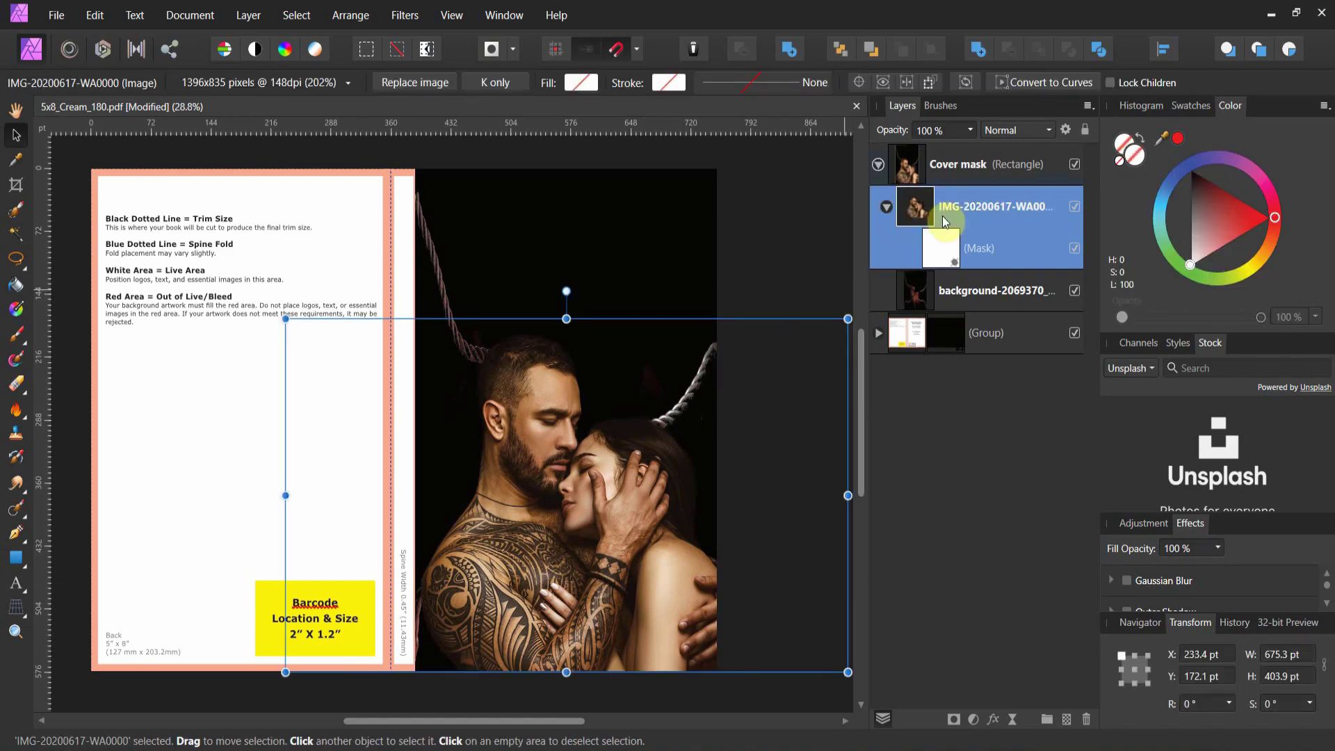
{"action": "left_click", "coordinate": [929, 285]}
{"action": "left_click", "coordinate": [937, 256]}
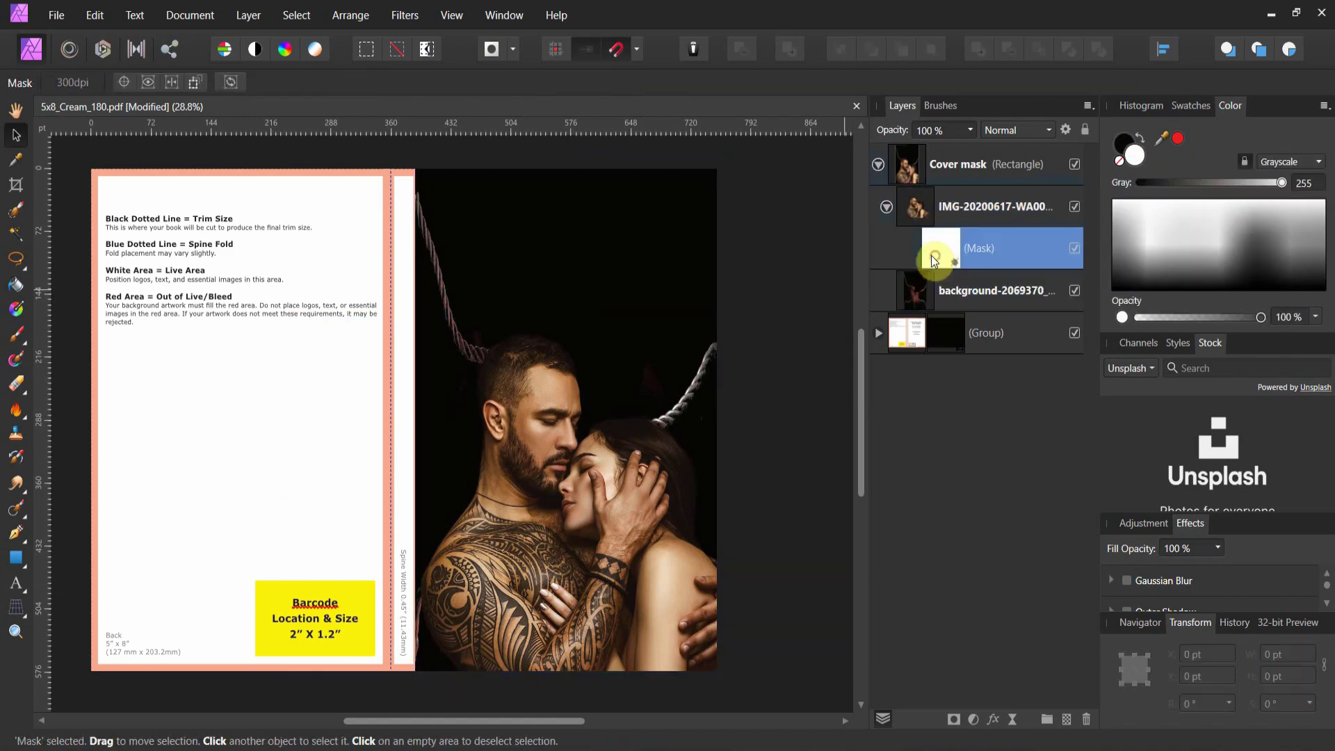
Step: Set up a black soft 32 px round brush enlarged to about 112.6 px with 15% flow
{"action": "left_click", "coordinate": [16, 334]}
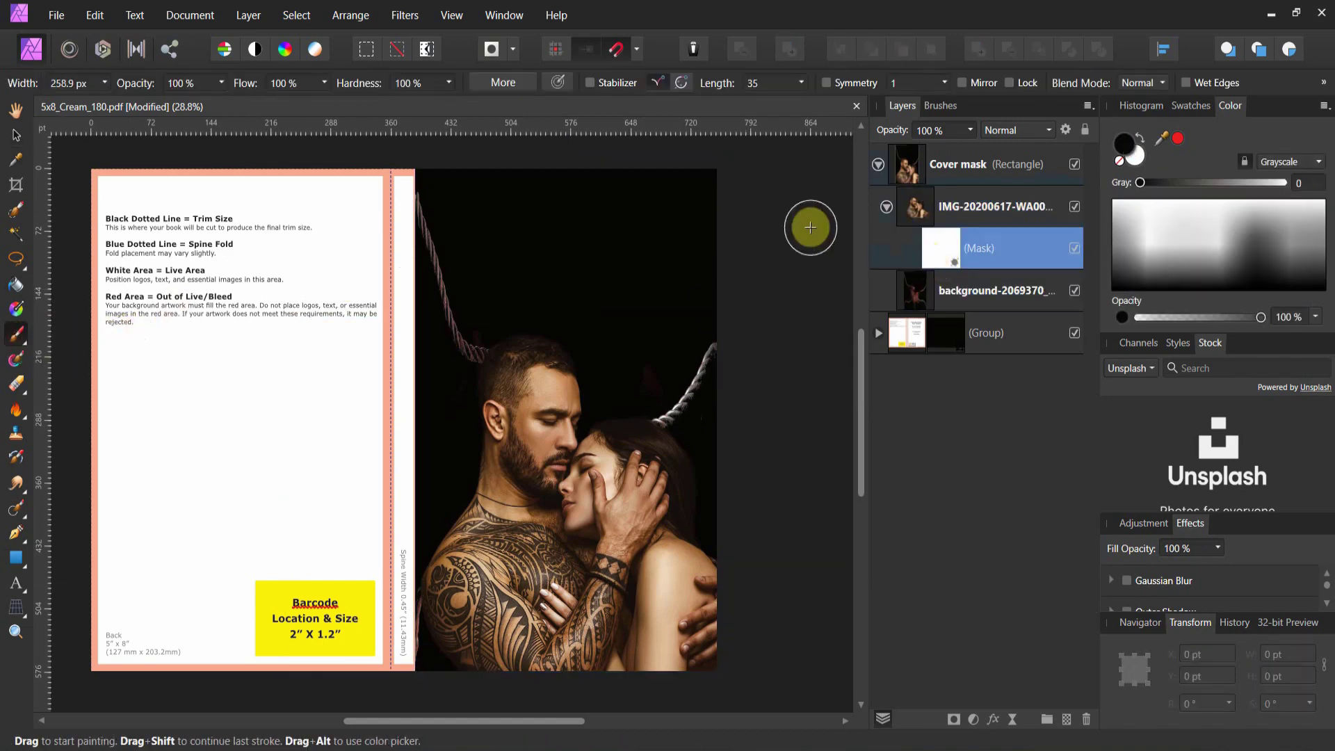
{"action": "left_click", "coordinate": [943, 105]}
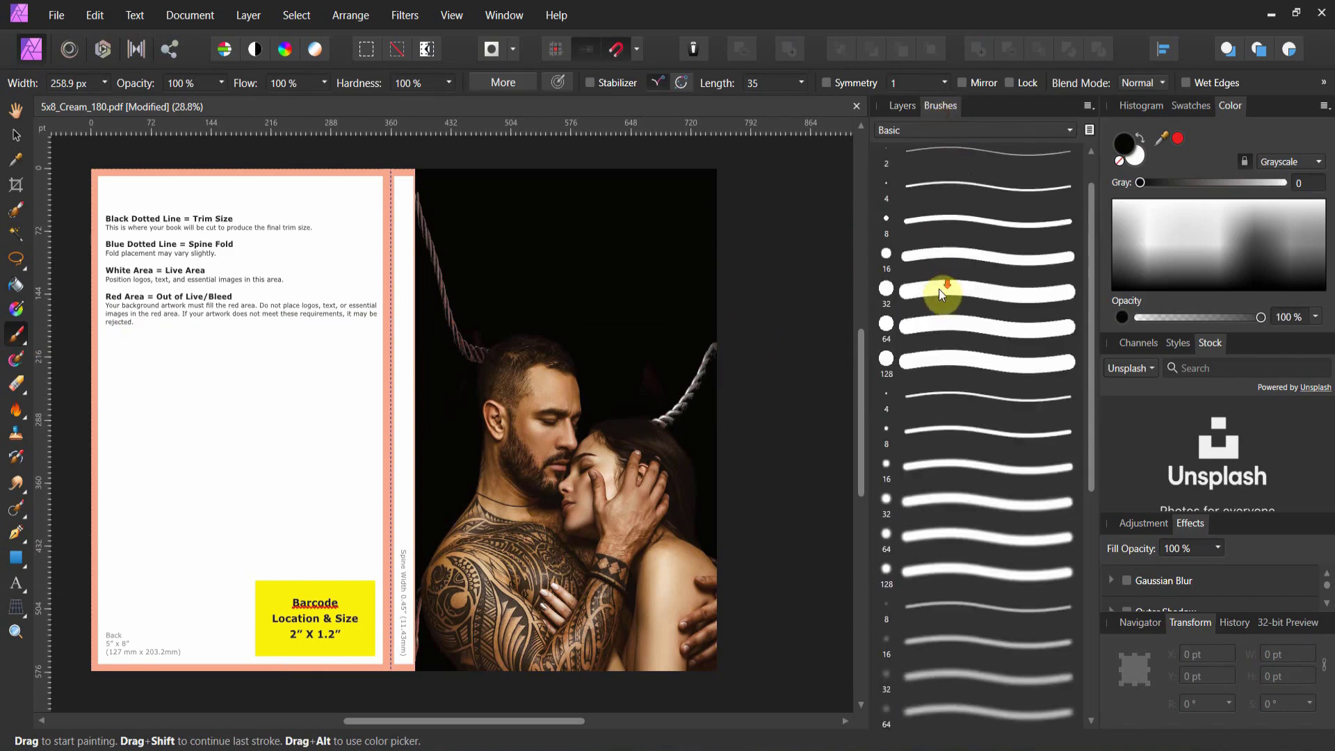
{"action": "left_click", "coordinate": [959, 454]}
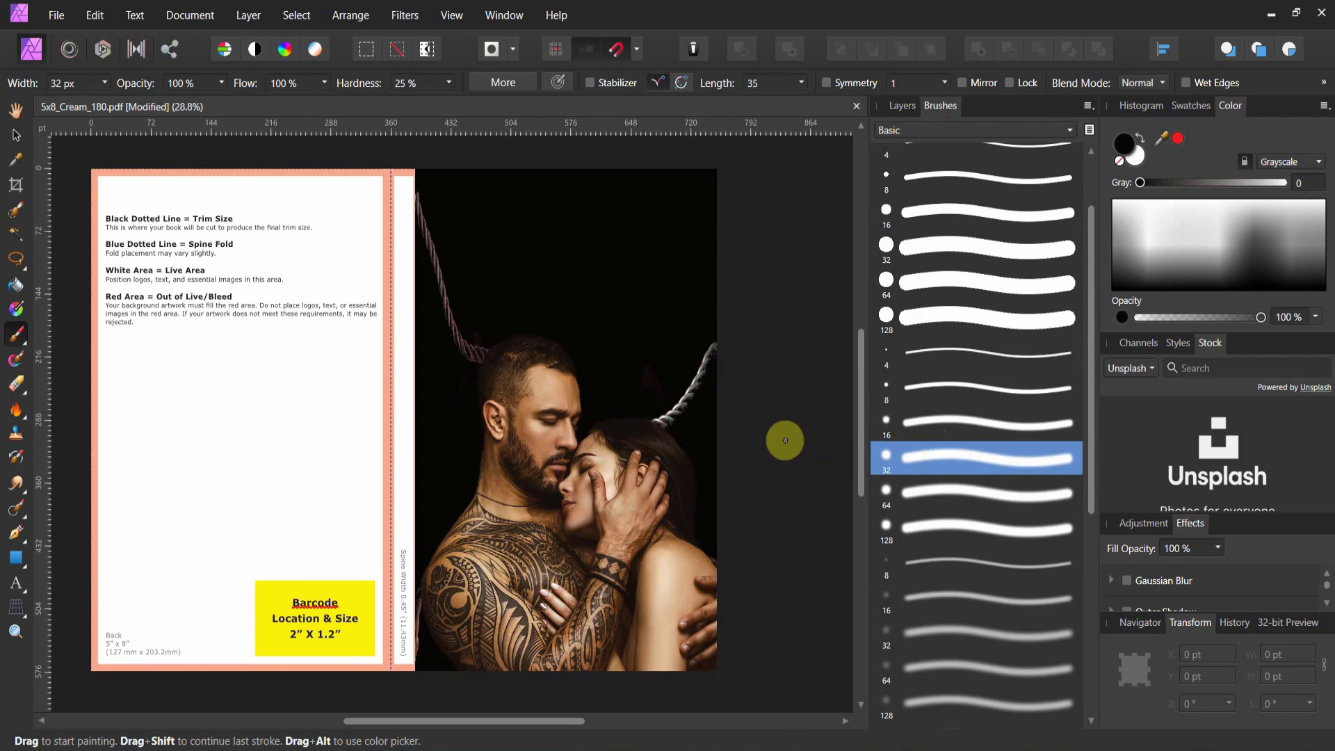
{"action": "key", "text": "bracketright"}
{"action": "key", "text": "bracketright"}
{"action": "key", "text": "bracketright"}
{"action": "key", "text": "bracketright"}
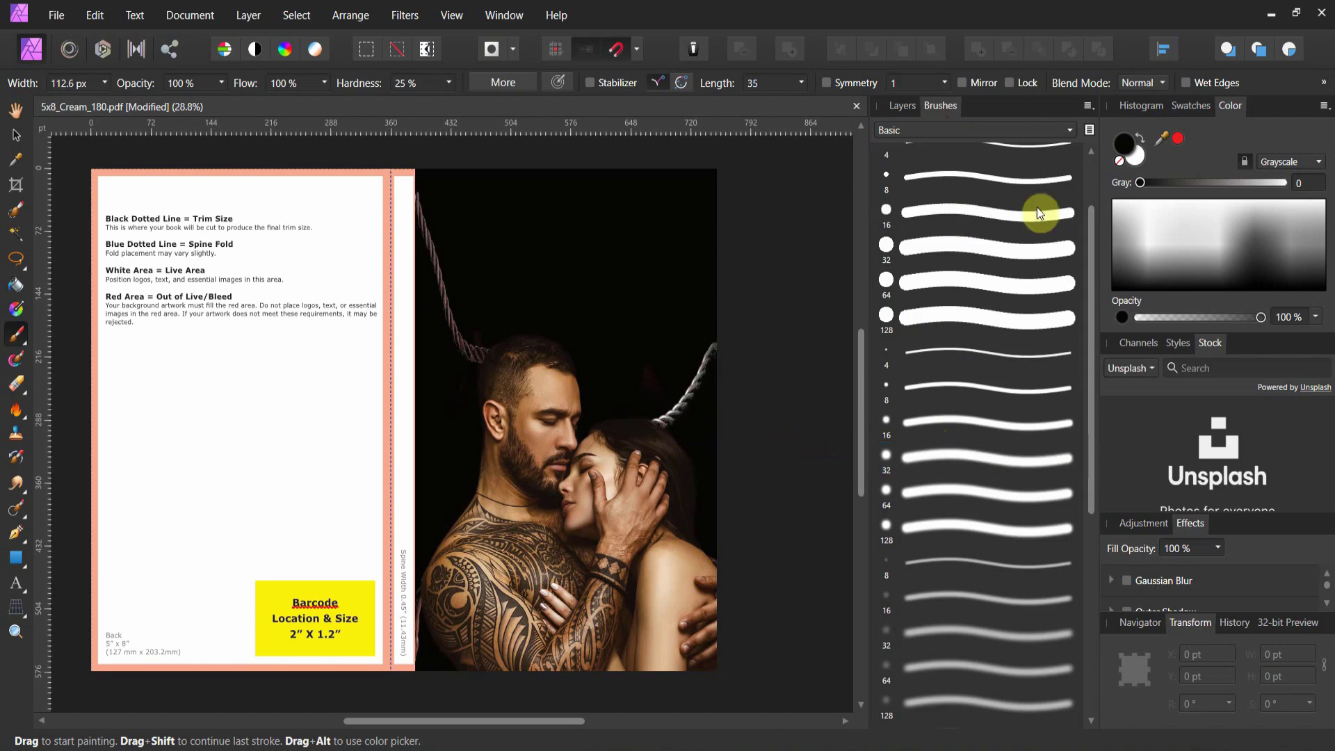
{"action": "left_click", "coordinate": [898, 105]}
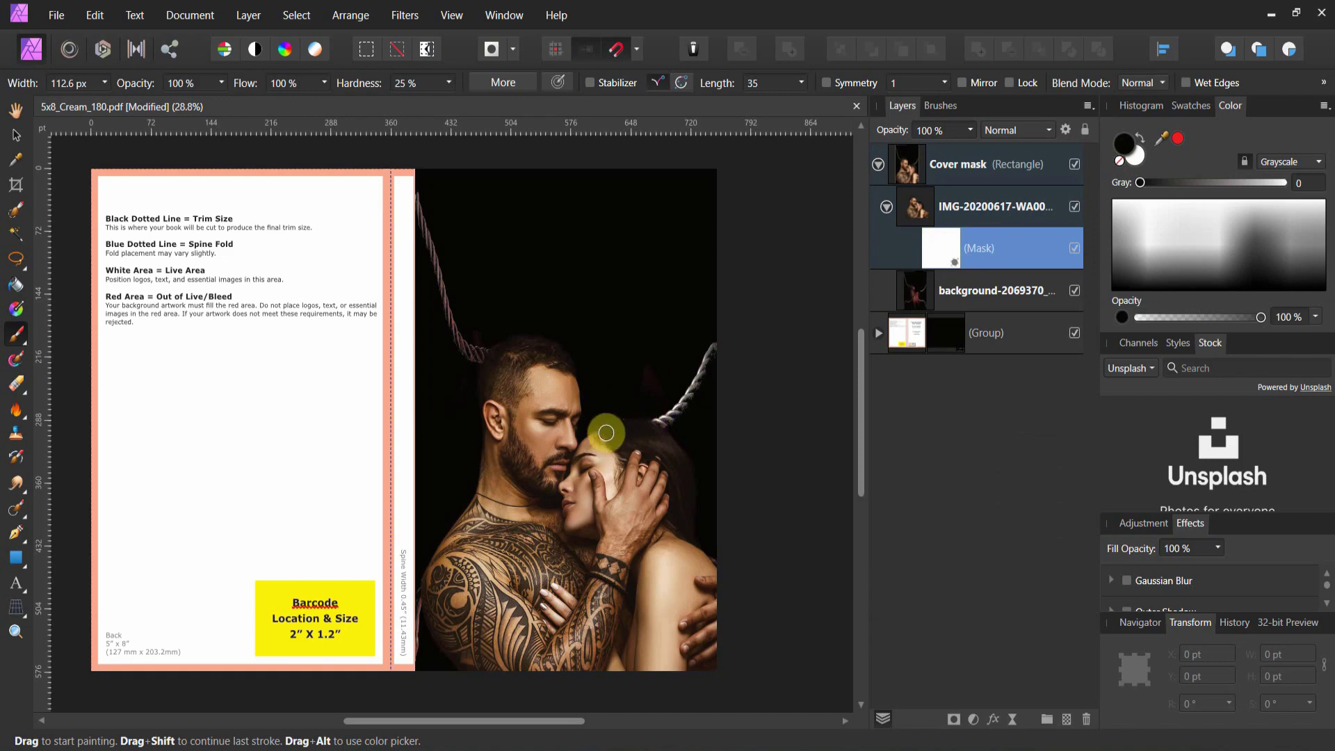
{"action": "left_click", "coordinate": [324, 83]}
{"action": "left_click_drag", "start_coordinate": [327, 103], "coordinate": [228, 104]}
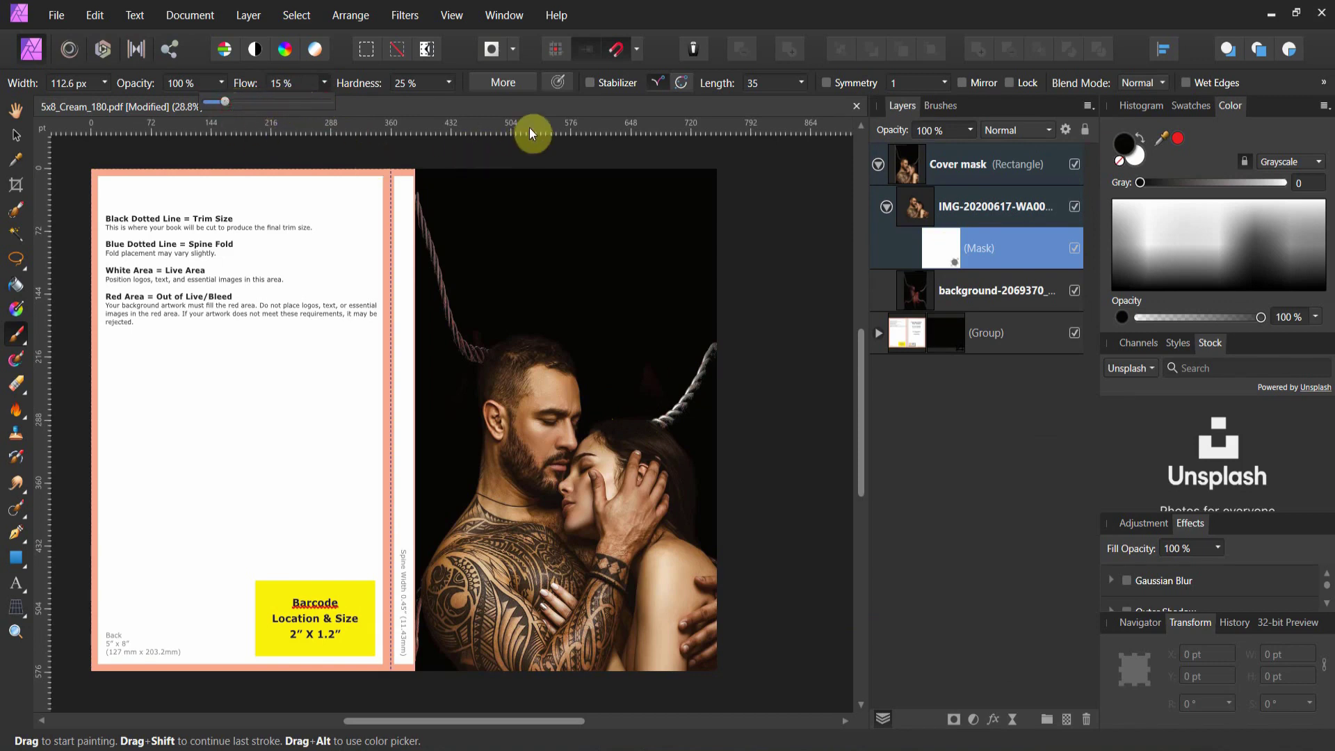
{"action": "left_click", "coordinate": [534, 107]}
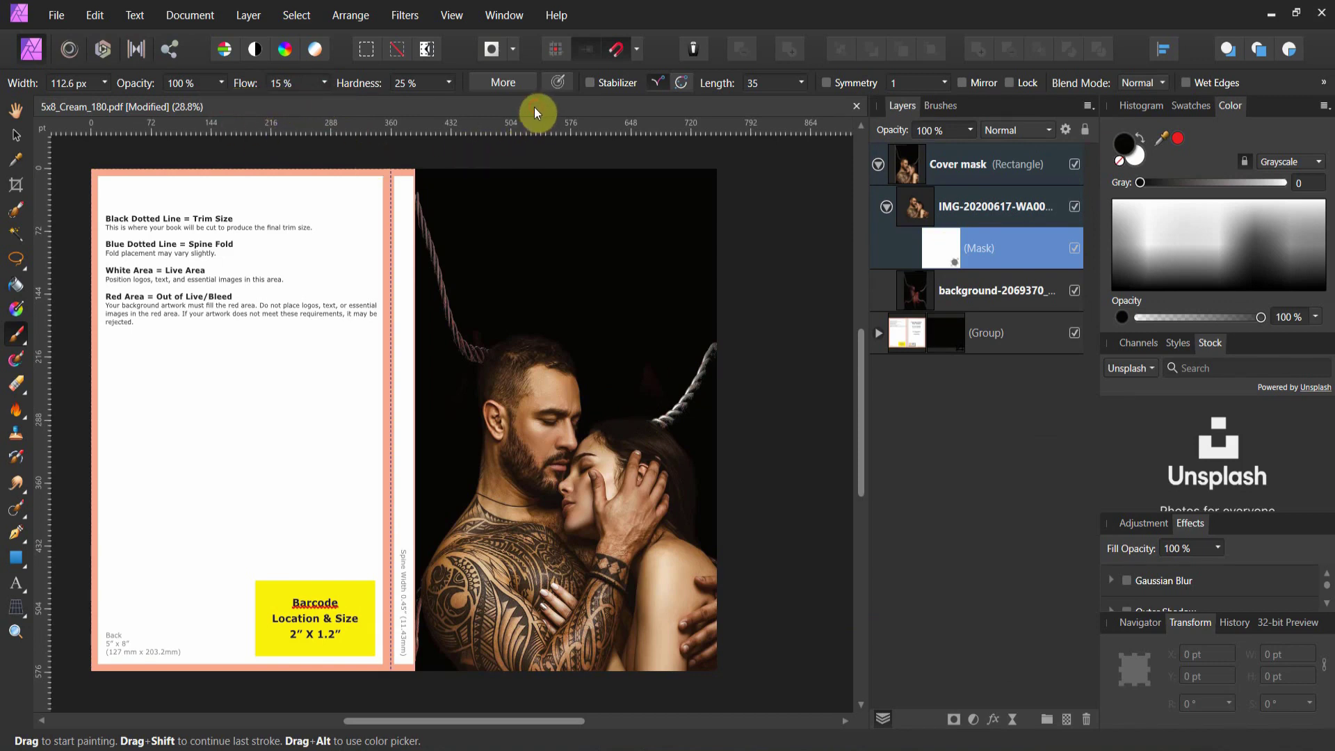
Step: Zoom to 50% and paint black on the couple photo's mask over the arms to reveal the ropes
{"action": "left_click", "coordinate": [13, 634]}
{"action": "left_click", "coordinate": [453, 656]}
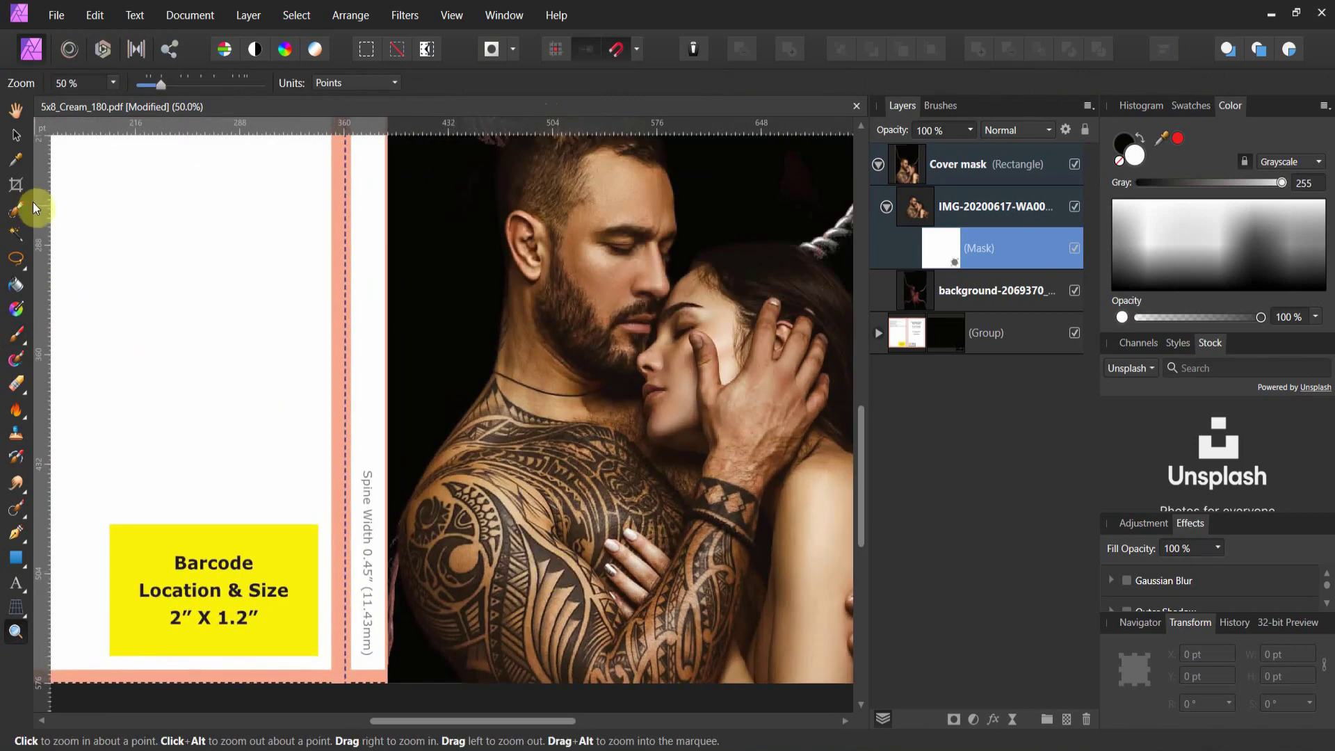
{"action": "left_click", "coordinate": [15, 333]}
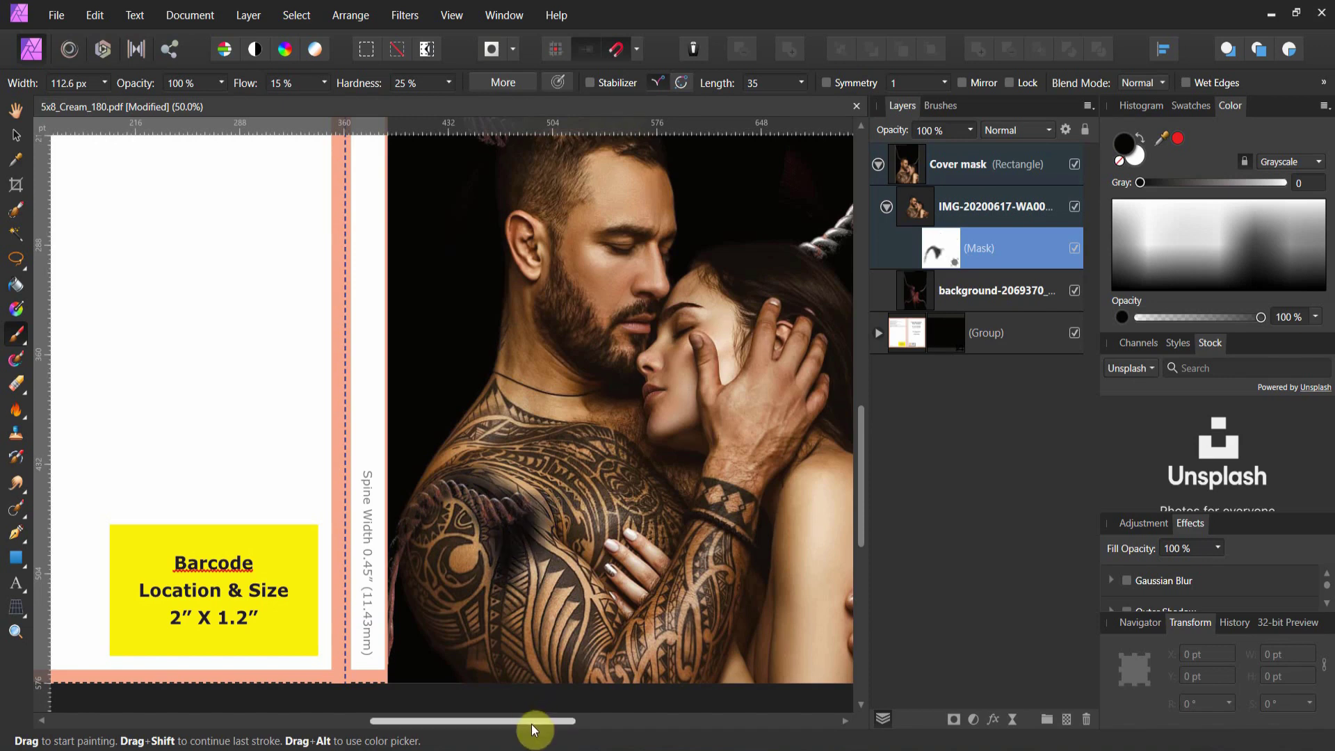
{"action": "left_click_drag", "start_coordinate": [534, 719], "coordinate": [592, 715]}
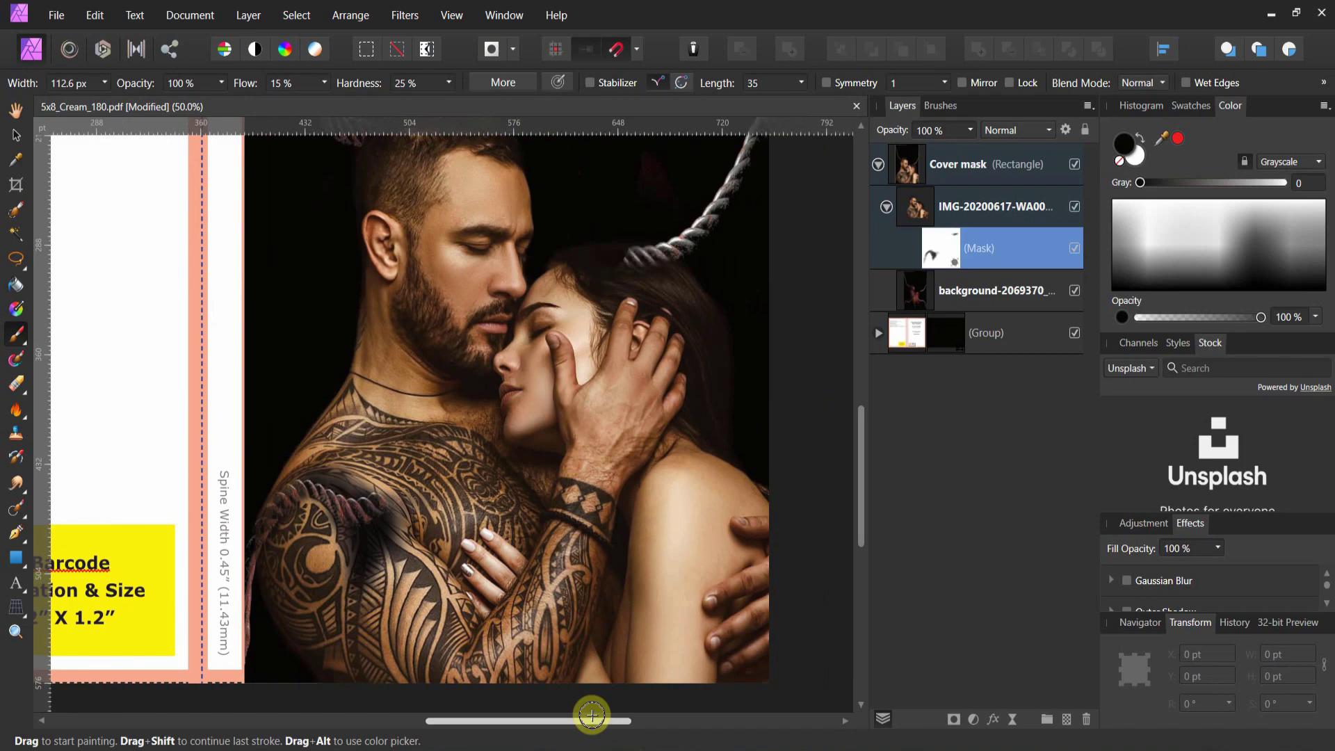
{"action": "left_click_drag", "start_coordinate": [861, 468], "coordinate": [860, 378]}
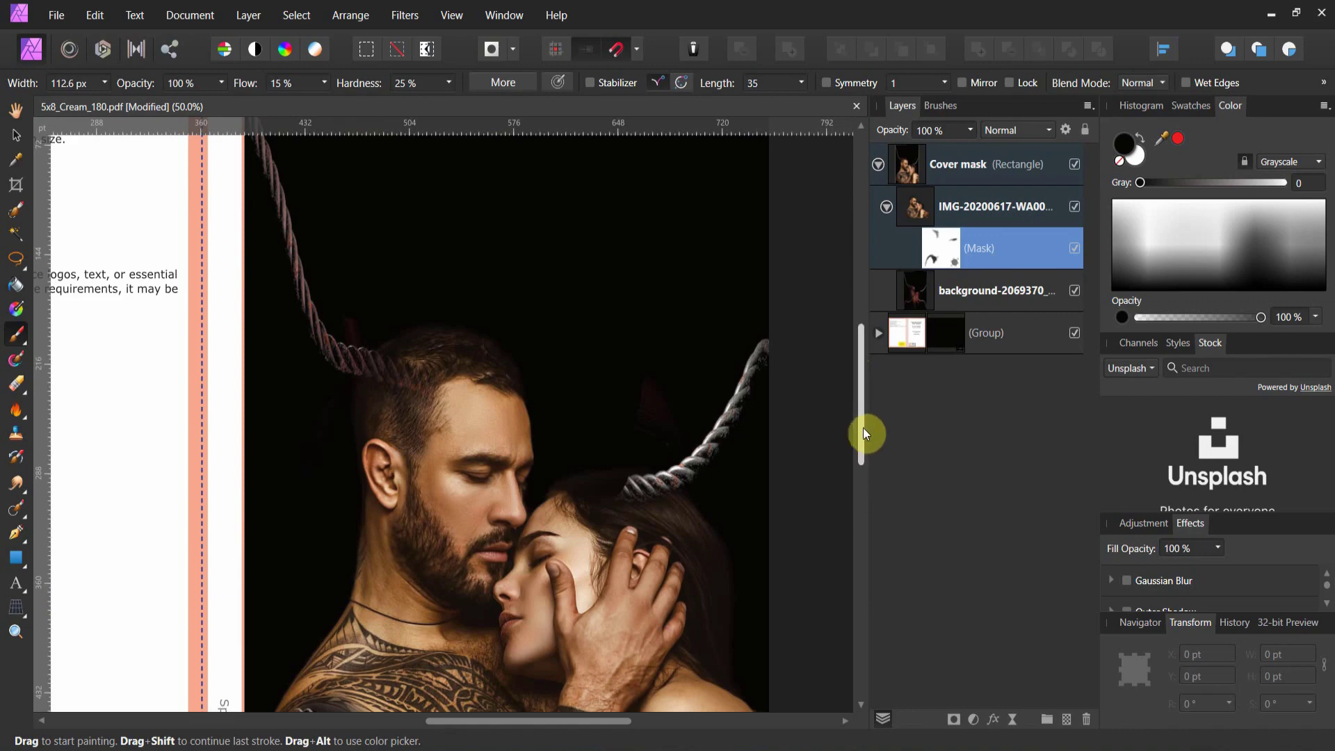
{"action": "left_click_drag", "start_coordinate": [863, 428], "coordinate": [838, 528]}
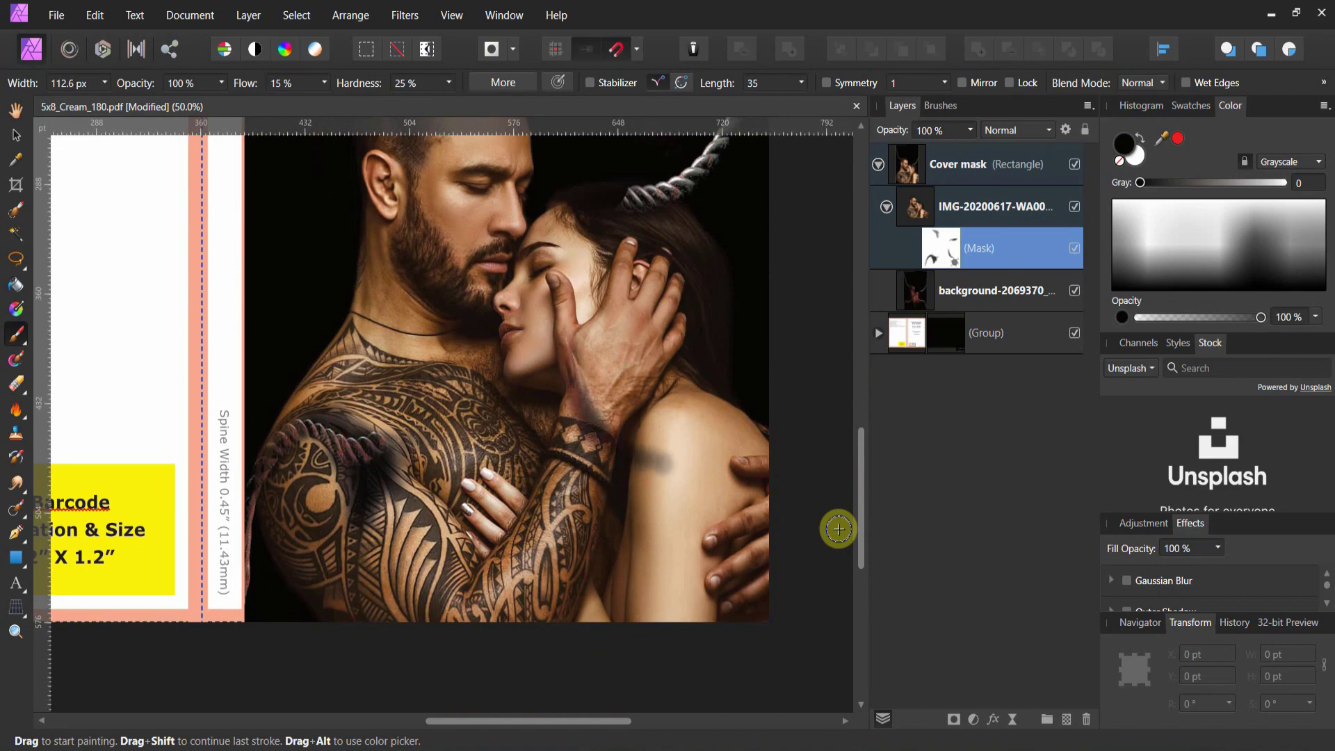
{"action": "left_click", "coordinate": [1074, 207]}
{"action": "left_click", "coordinate": [1074, 207]}
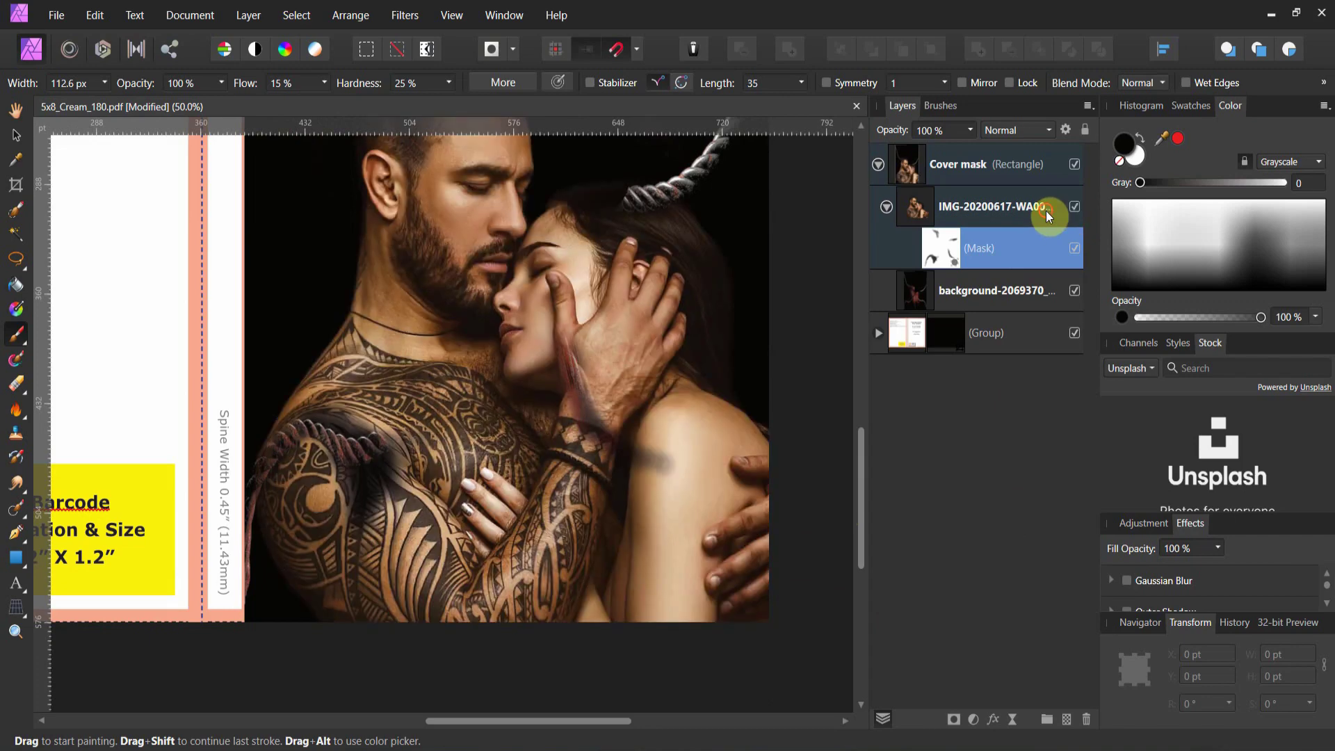
{"action": "left_click", "coordinate": [1046, 208]}
{"action": "left_click", "coordinate": [972, 131]}
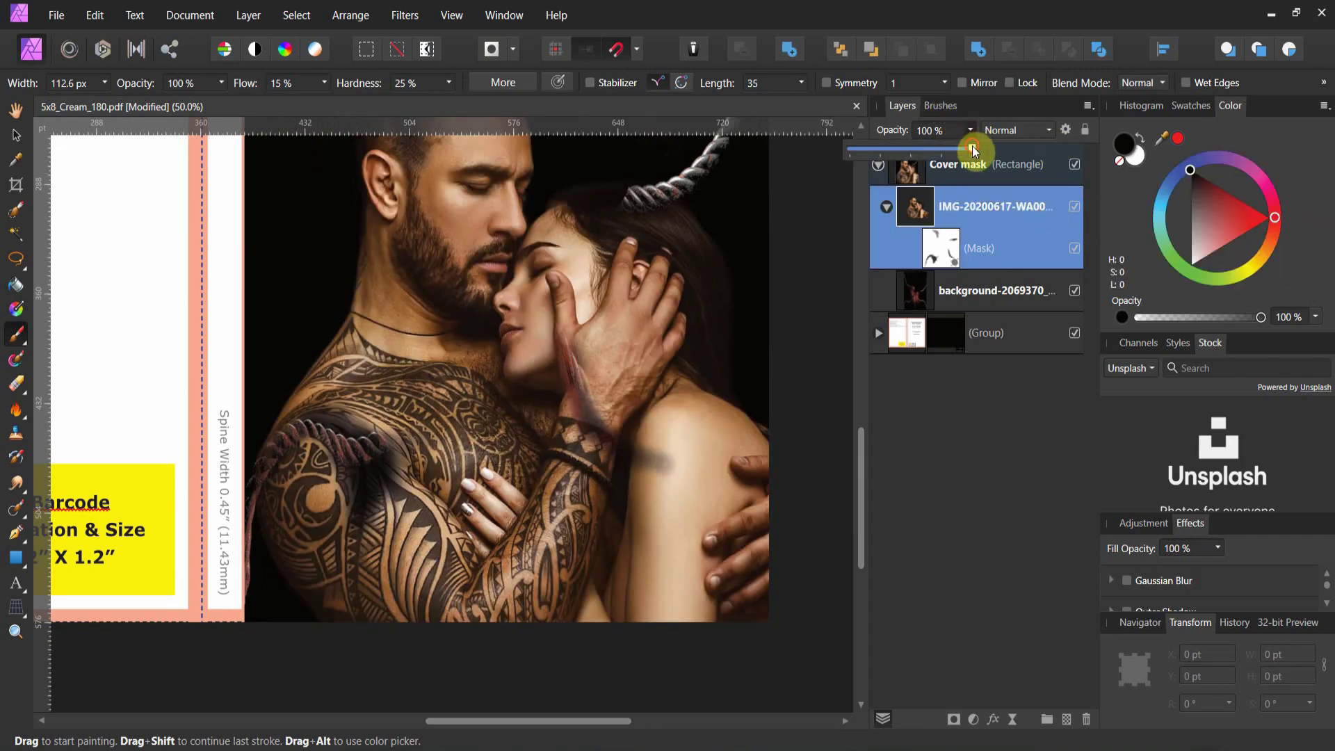
{"action": "left_click_drag", "start_coordinate": [973, 151], "coordinate": [938, 151]}
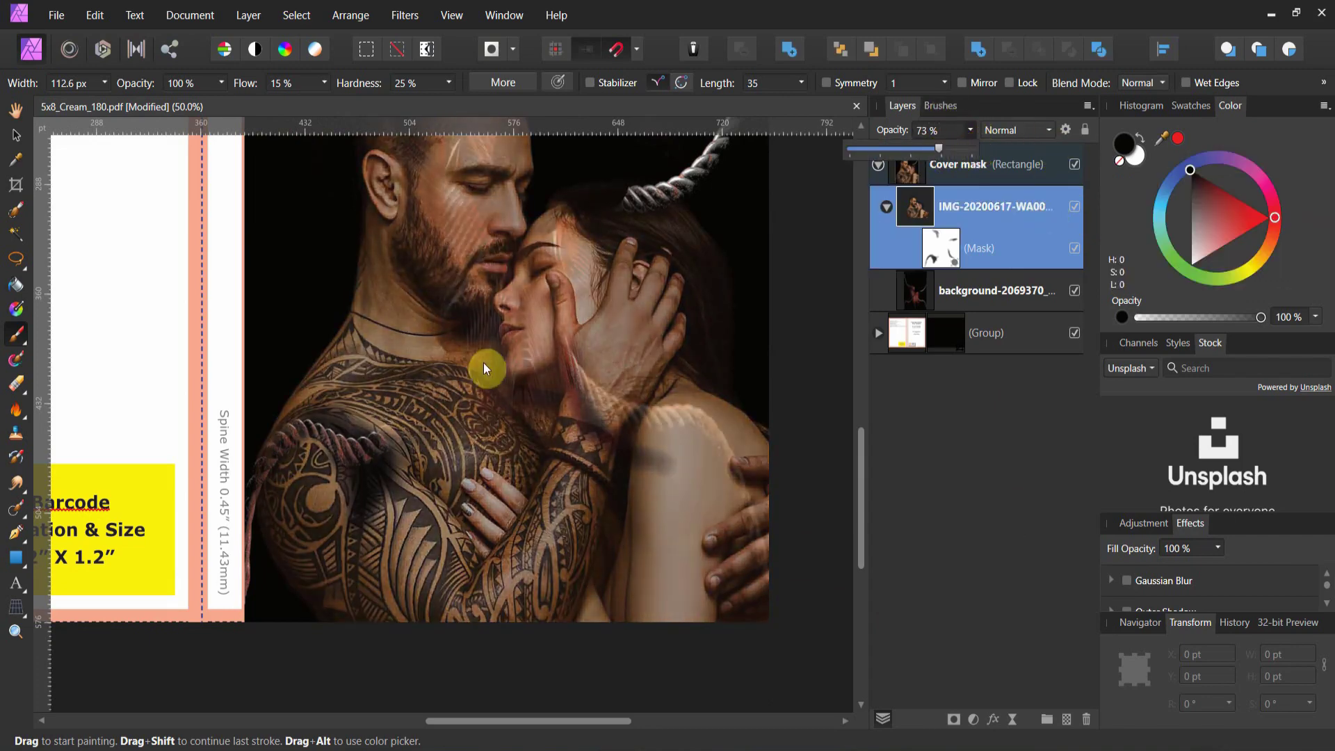
{"action": "left_click", "coordinate": [766, 542]}
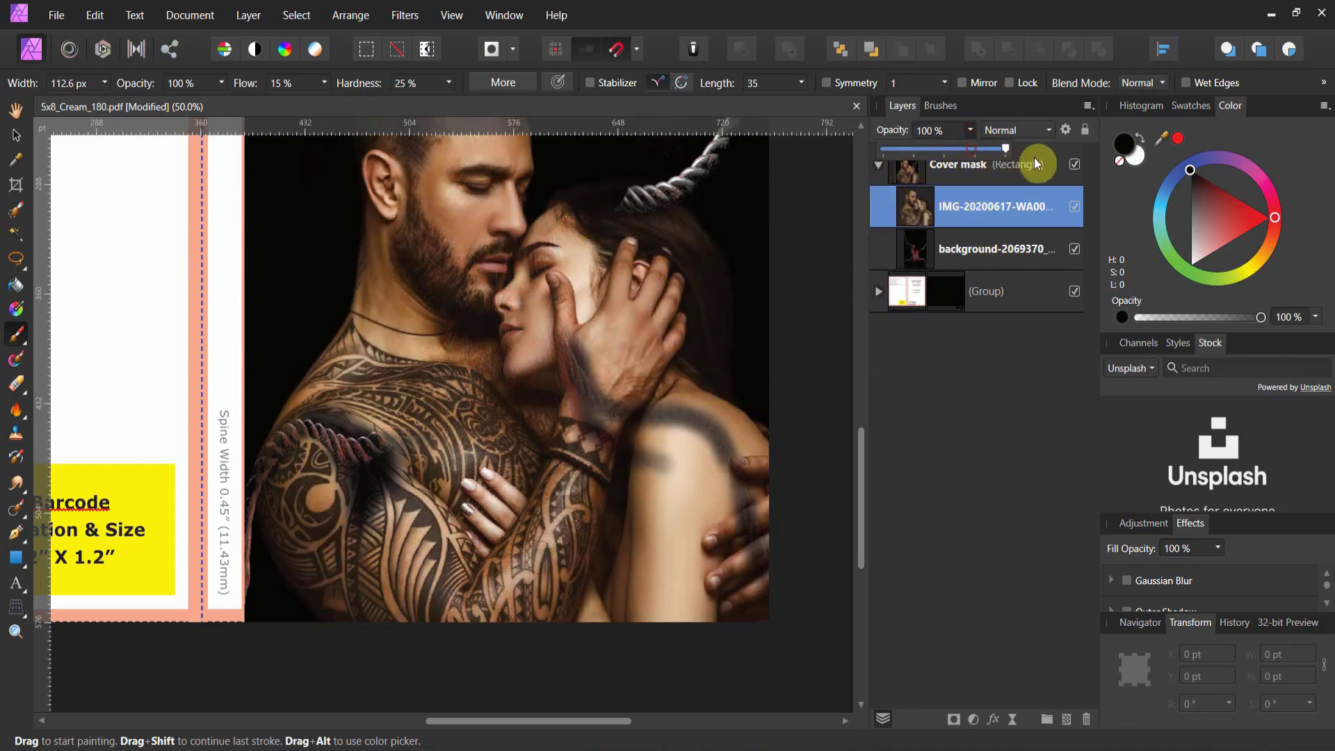
{"action": "left_click", "coordinate": [888, 207]}
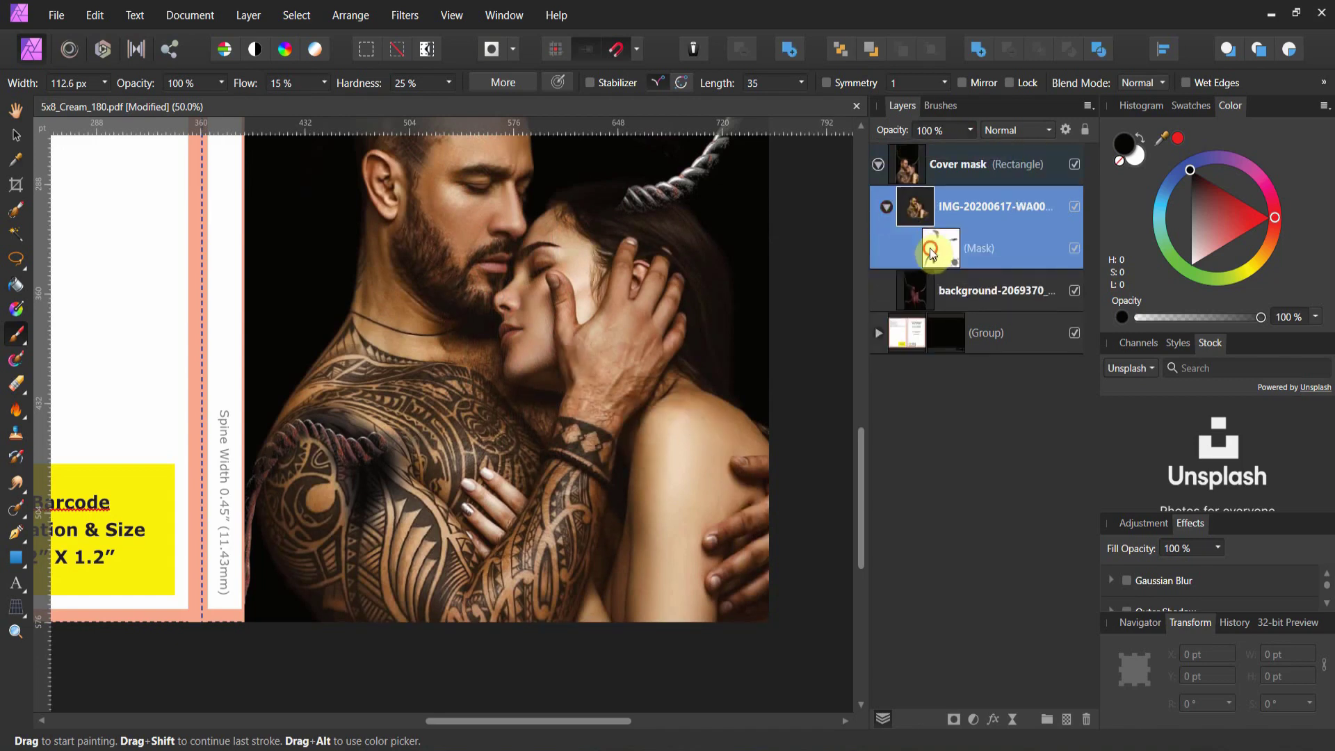
{"action": "left_click", "coordinate": [937, 247]}
{"action": "mouse_move", "coordinate": [584, 344]}
{"action": "left_mouse_down"}
{"action": "mouse_move", "coordinate": [587, 396]}
{"action": "mouse_move", "coordinate": [608, 417]}
{"action": "mouse_move", "coordinate": [755, 448]}
{"action": "mouse_move", "coordinate": [751, 588]}
{"action": "left_mouse_up"}
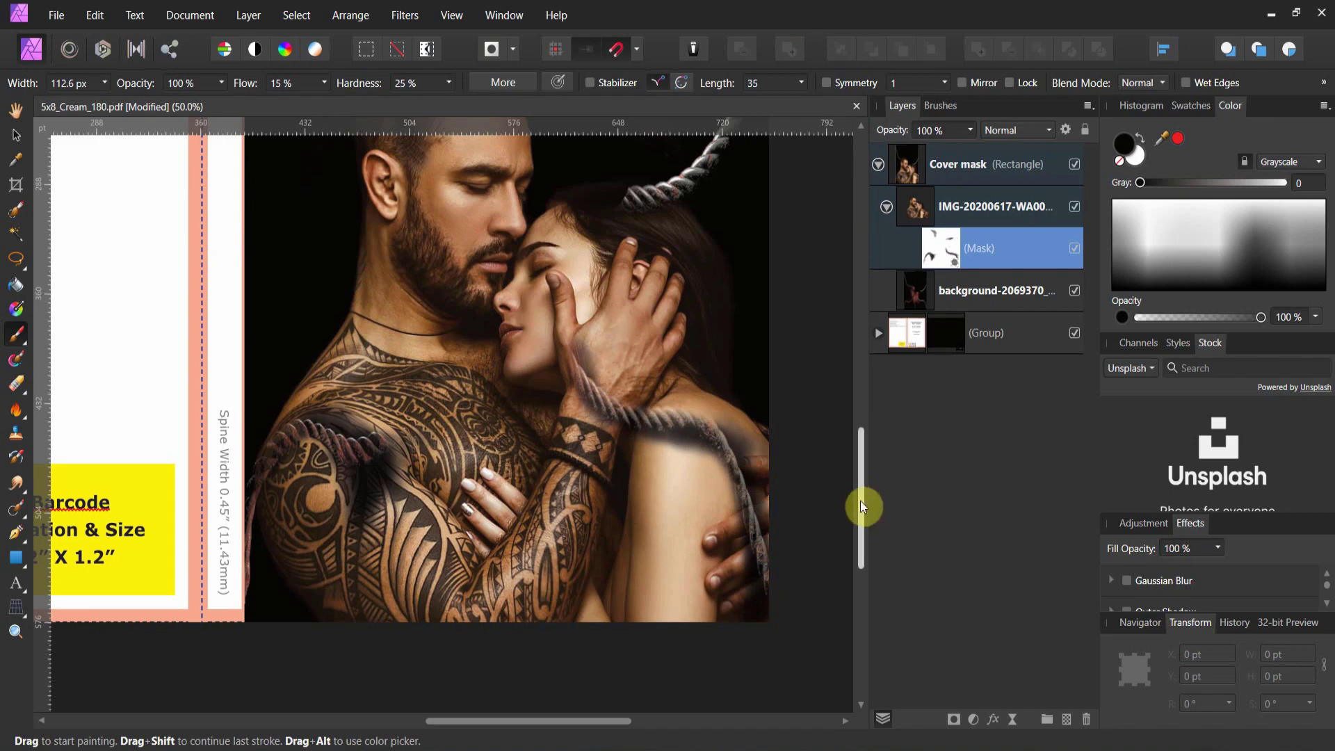
{"action": "left_click_drag", "start_coordinate": [861, 504], "coordinate": [874, 442]}
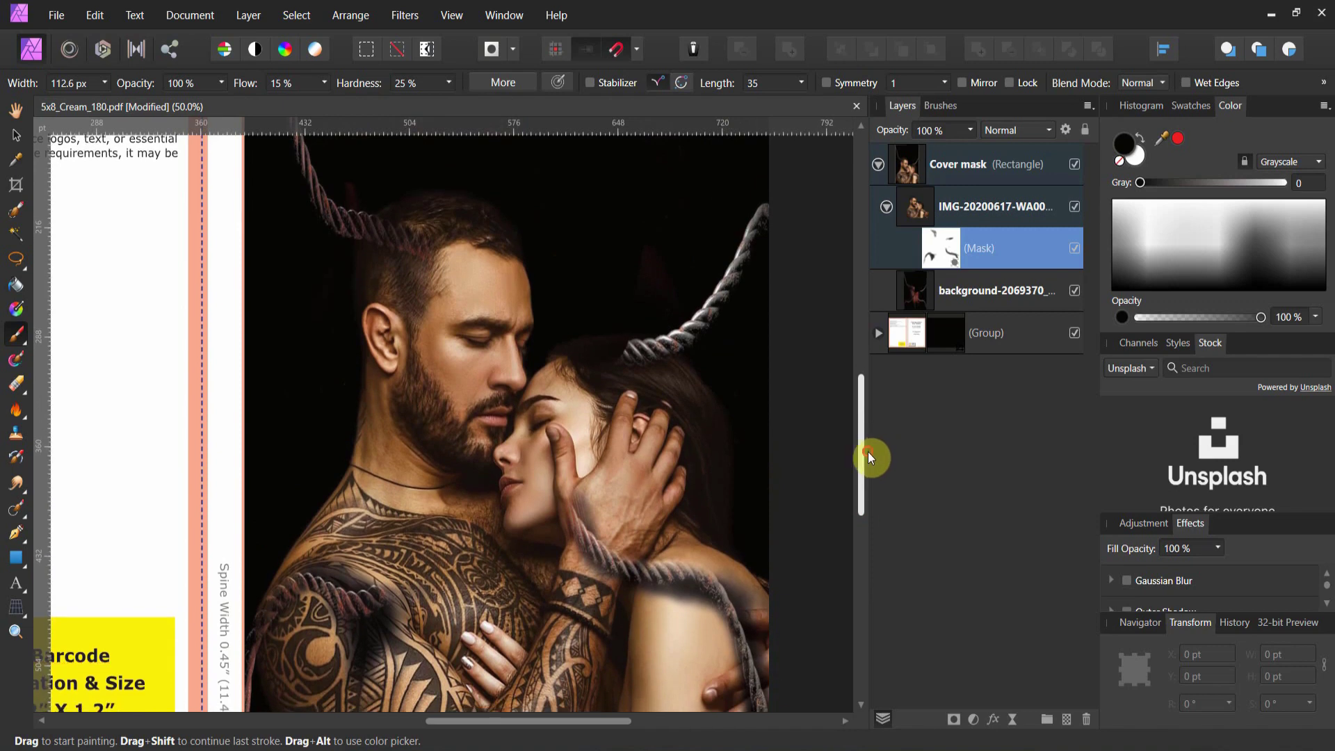
{"action": "scroll", "coordinate": [859, 442], "scroll_direction": "down", "scroll_amount": 1}
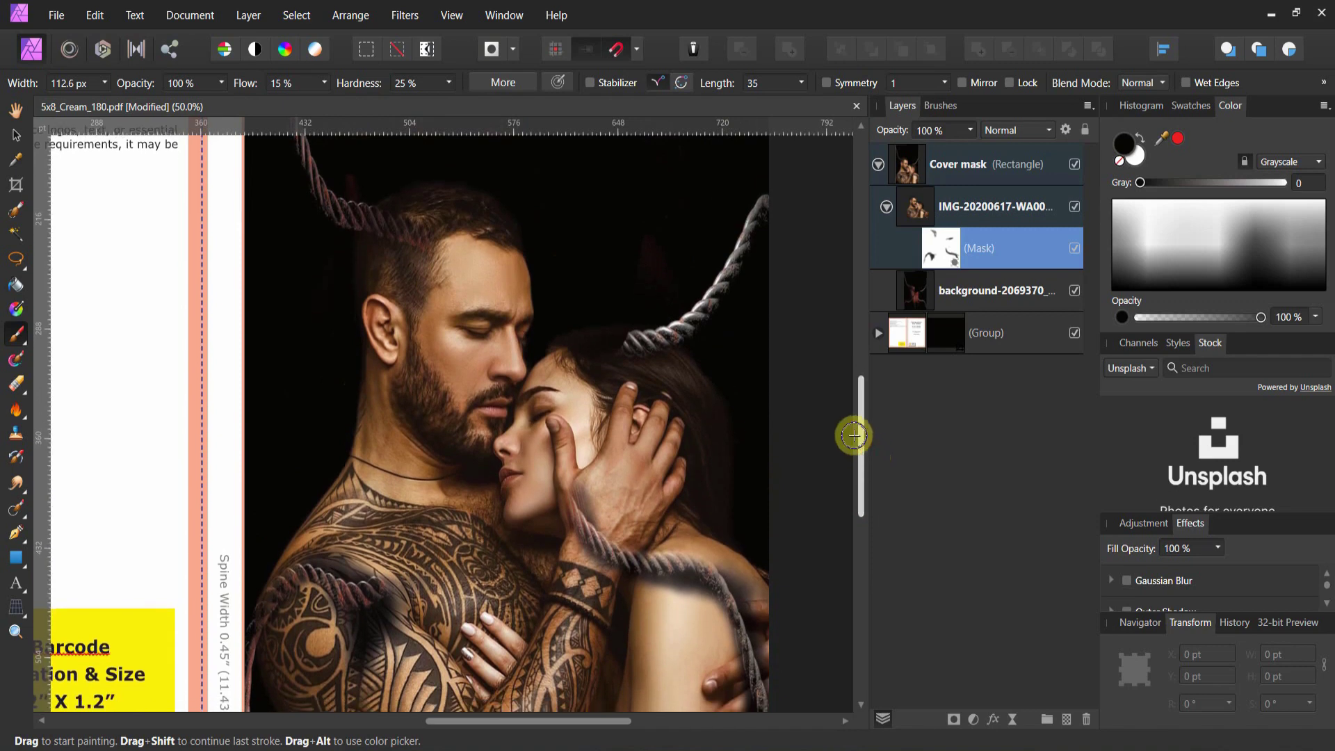
Step: Switch the mask brush to white, shrink it, and raise its flow from 7% to about 23%
{"action": "left_click", "coordinate": [317, 88]}
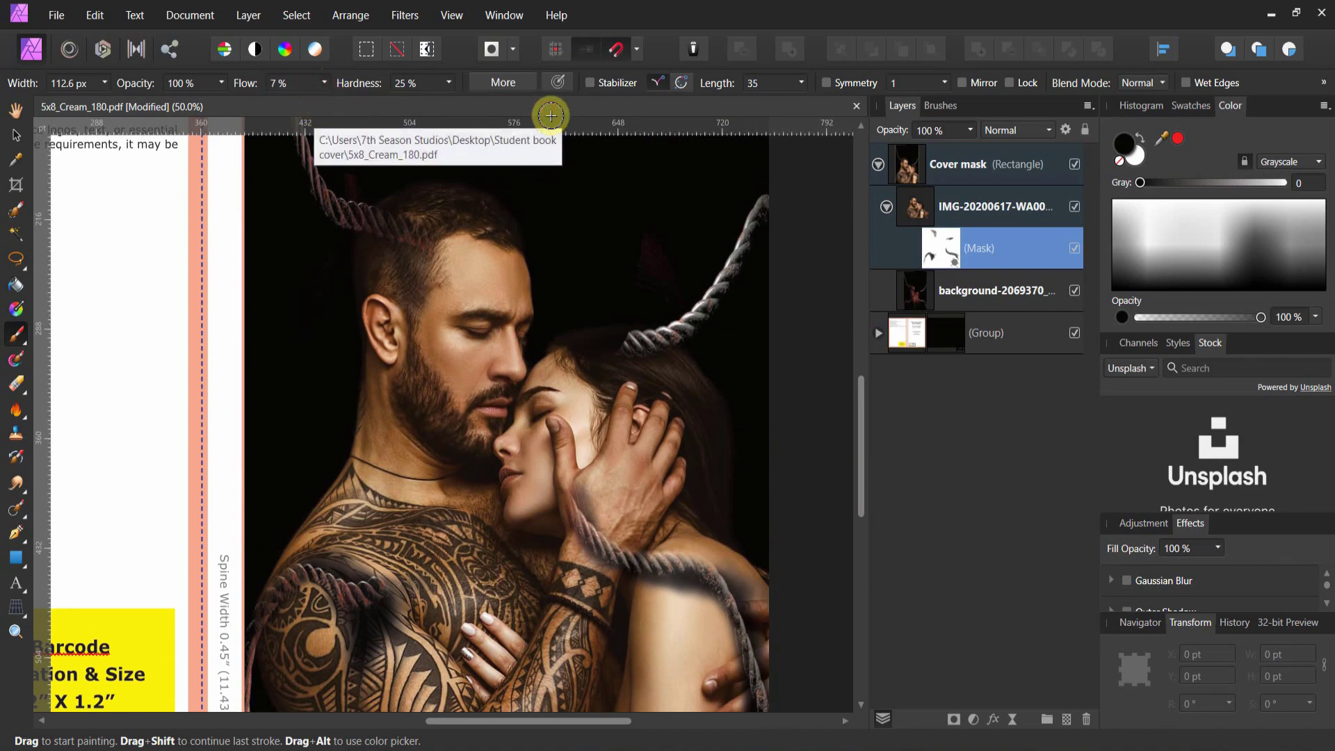
{"action": "left_click", "coordinate": [1139, 139]}
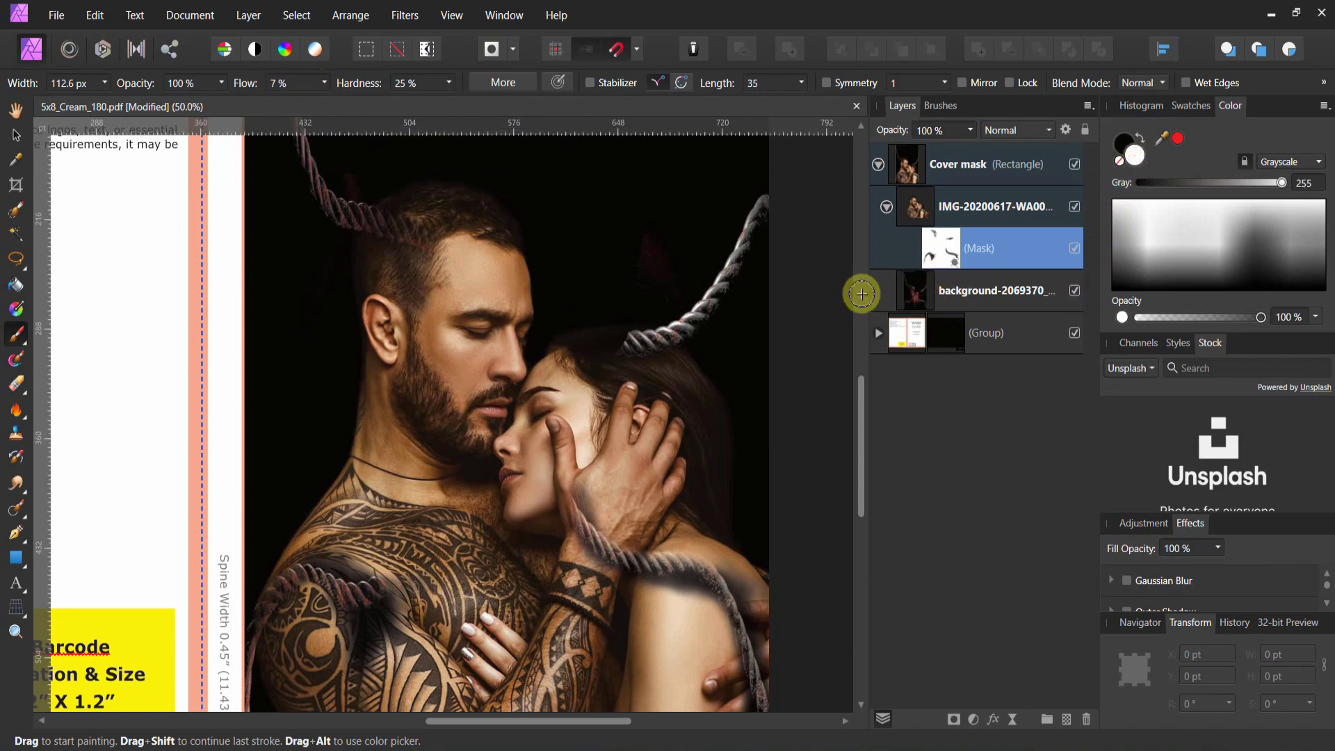
{"action": "key", "text": "bracketleft"}
{"action": "key", "text": "bracketleft"}
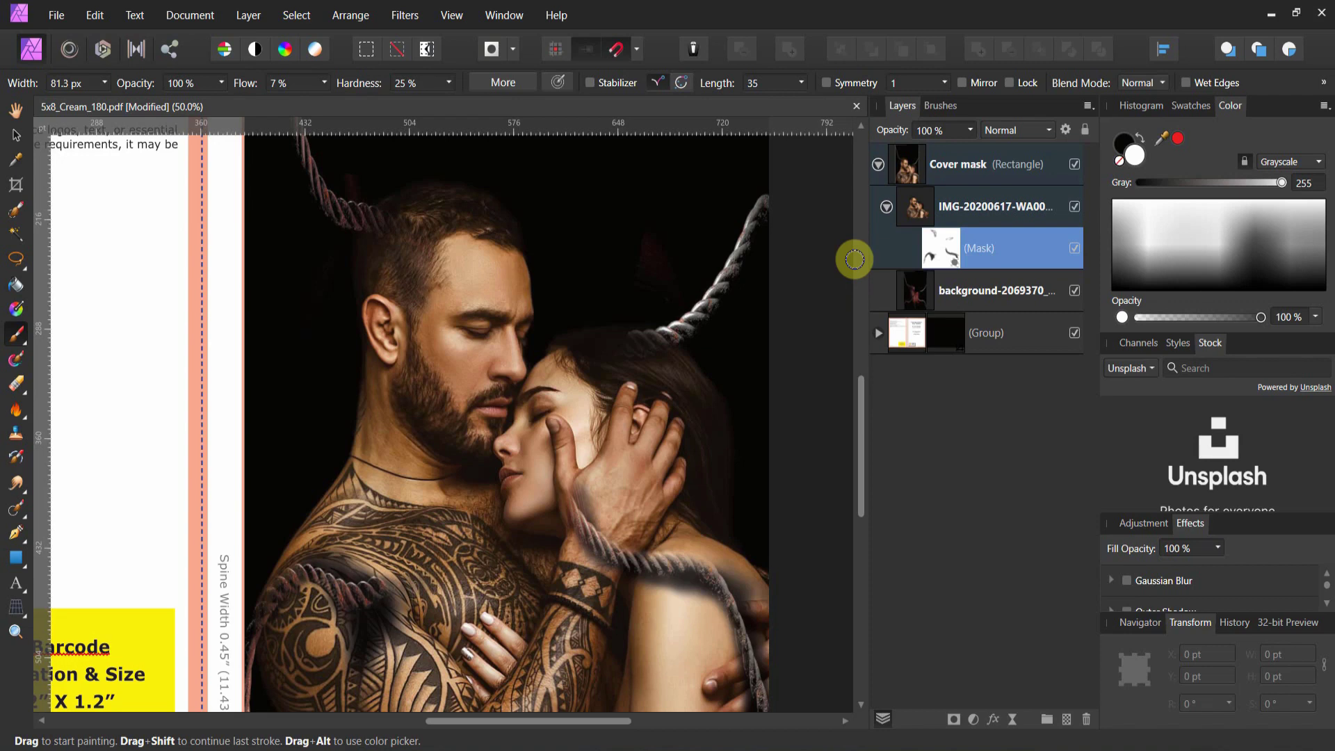
{"action": "left_click", "coordinate": [324, 83]}
{"action": "left_click_drag", "start_coordinate": [328, 102], "coordinate": [347, 103]}
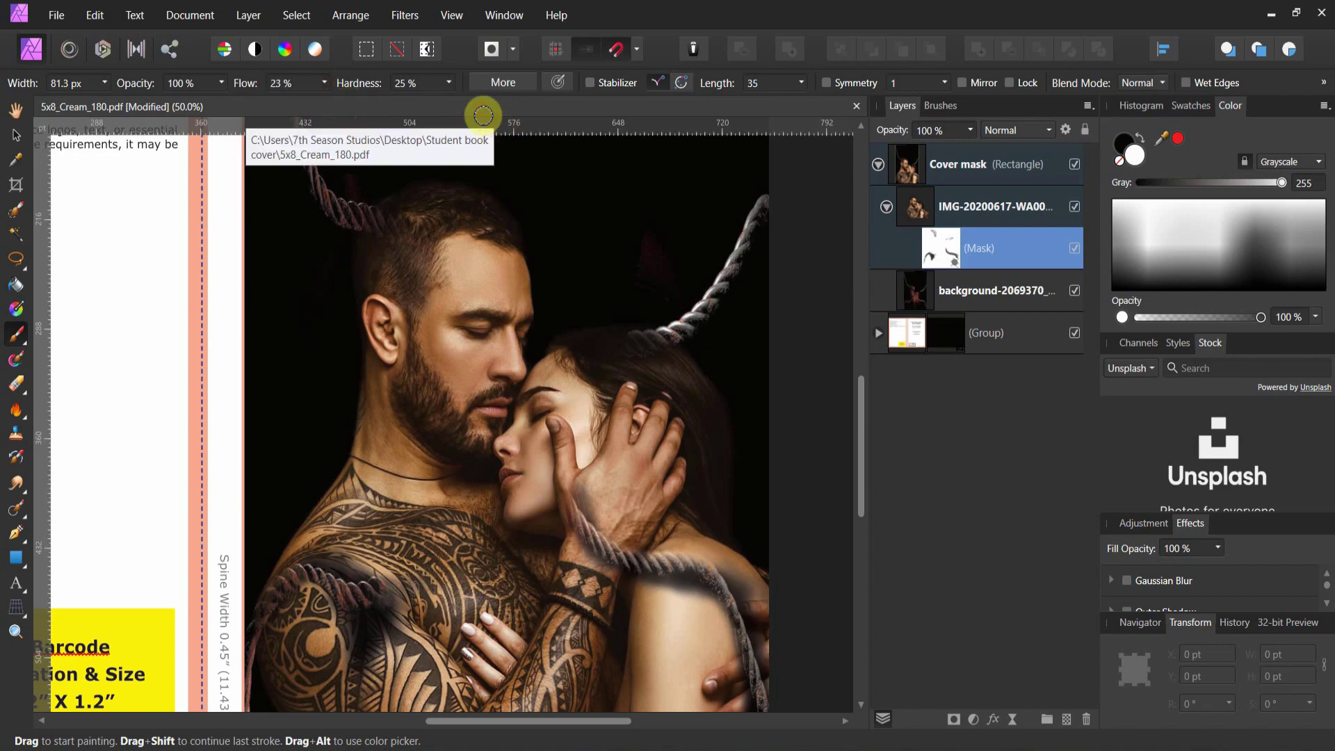
Step: Paint out the rope over the man's shoulder and arm, then set brush hardness to 6%
{"action": "mouse_move", "coordinate": [375, 584]}
{"action": "left_mouse_down"}
{"action": "mouse_move", "coordinate": [372, 647]}
{"action": "mouse_move", "coordinate": [351, 567]}
{"action": "mouse_move", "coordinate": [334, 569]}
{"action": "mouse_move", "coordinate": [369, 660]}
{"action": "left_mouse_up"}
{"action": "mouse_move", "coordinate": [306, 560]}
{"action": "left_mouse_down"}
{"action": "mouse_move", "coordinate": [330, 569]}
{"action": "mouse_move", "coordinate": [373, 645]}
{"action": "left_mouse_up"}
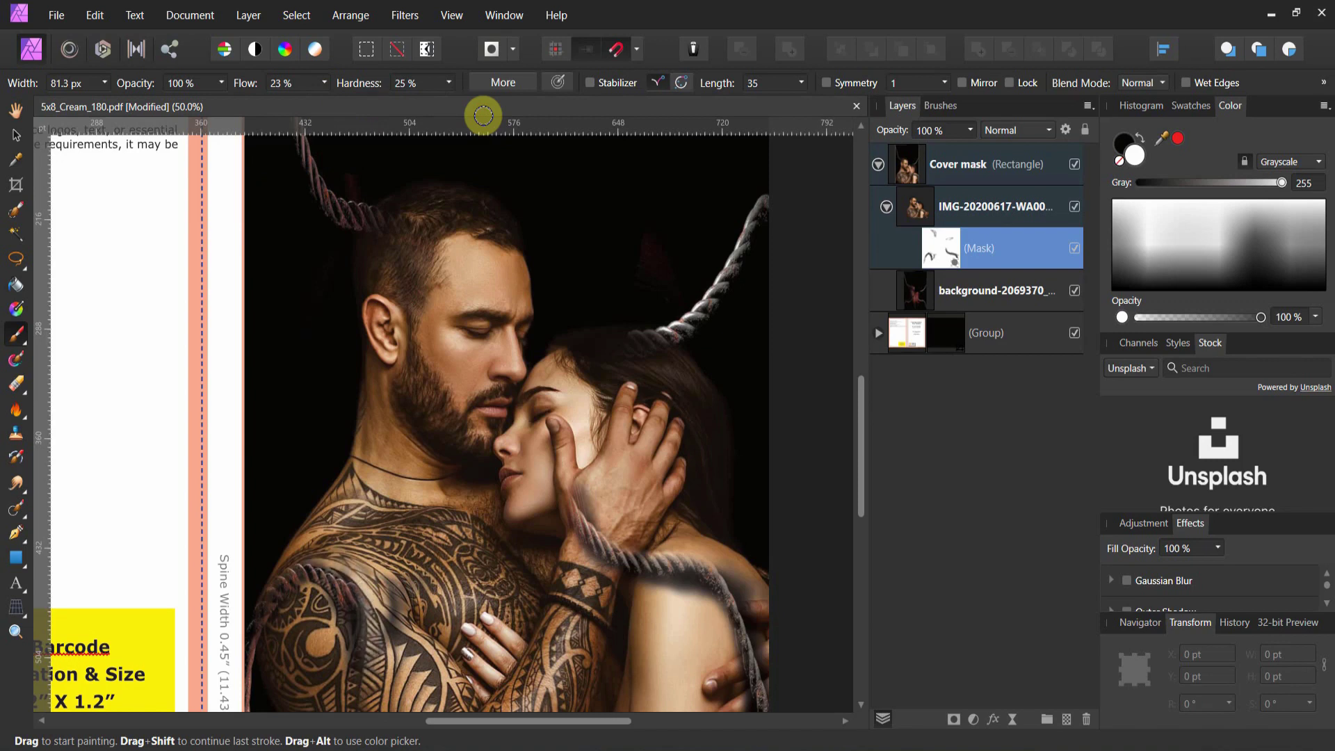
{"action": "left_click", "coordinate": [448, 83]}
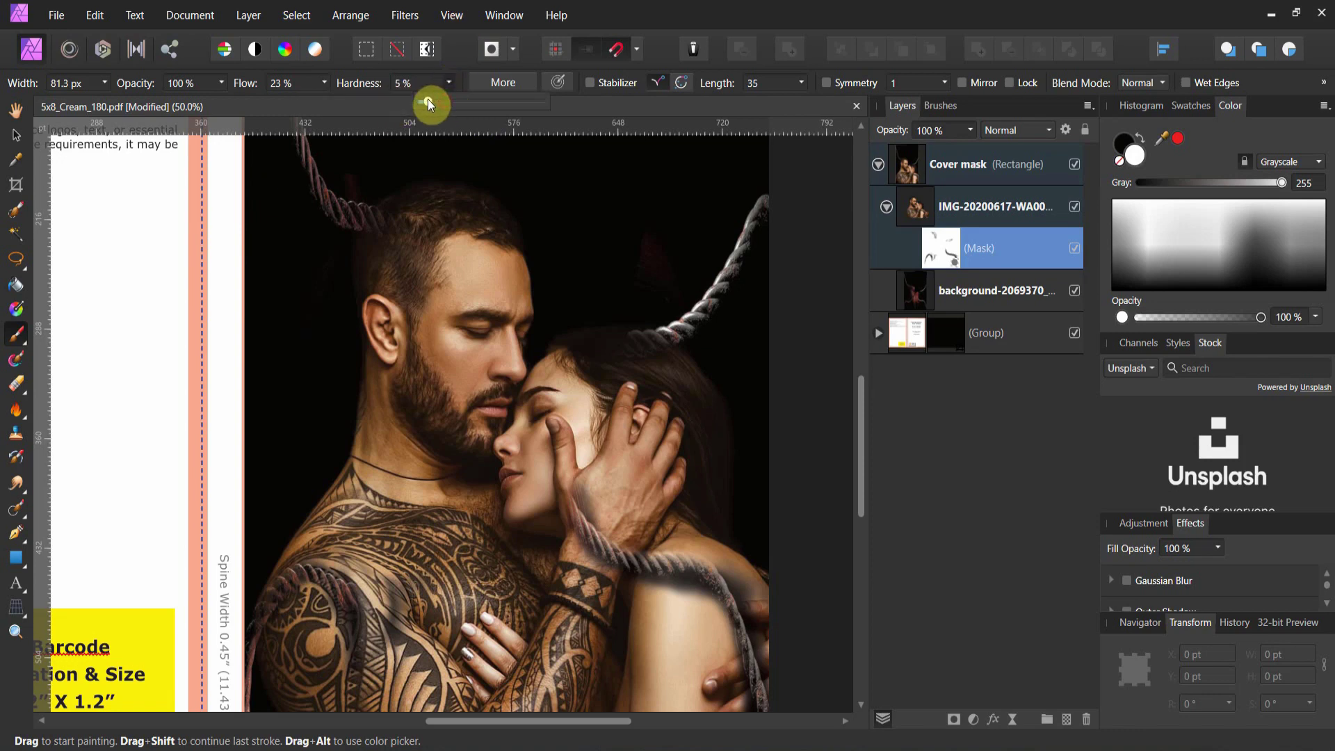
{"action": "left_click", "coordinate": [428, 103]}
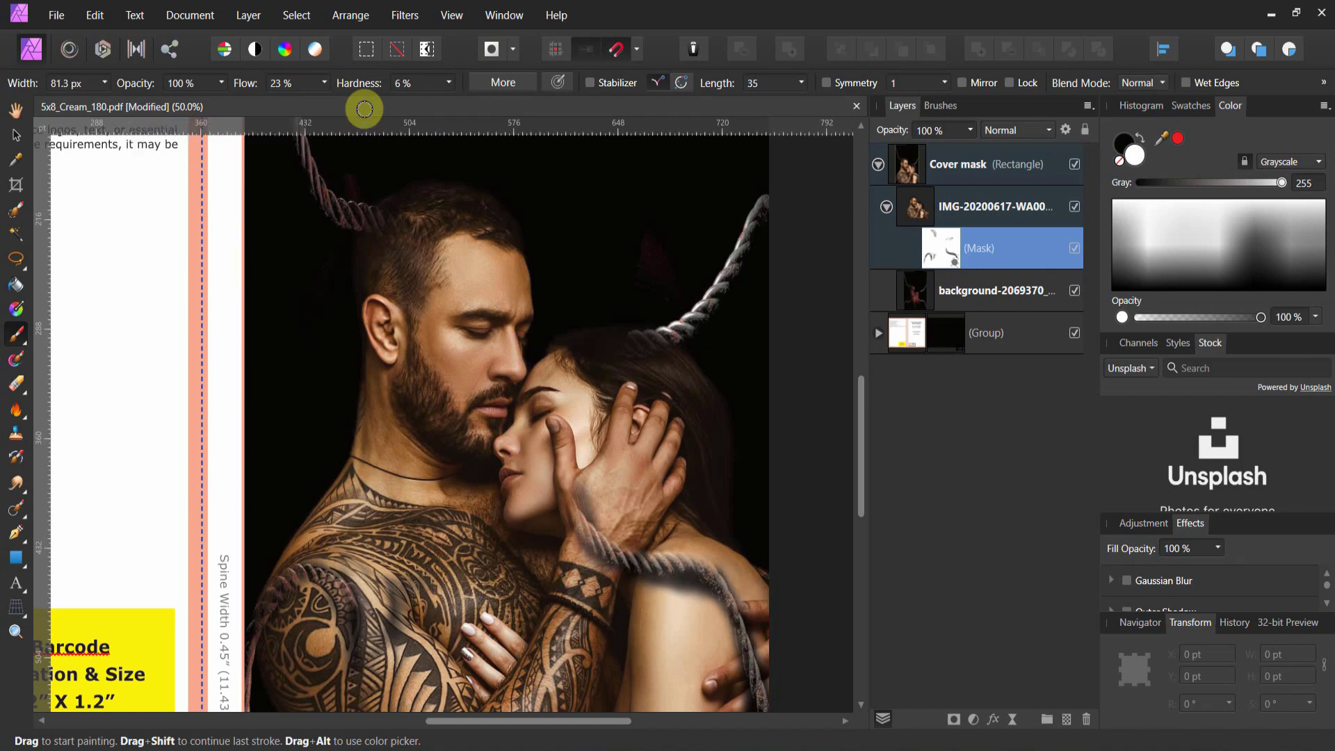
Step: With the 32 px basic round brush, restore the woman's shoulder in white and paint the rope back beside it in black
{"action": "left_click", "coordinate": [943, 106]}
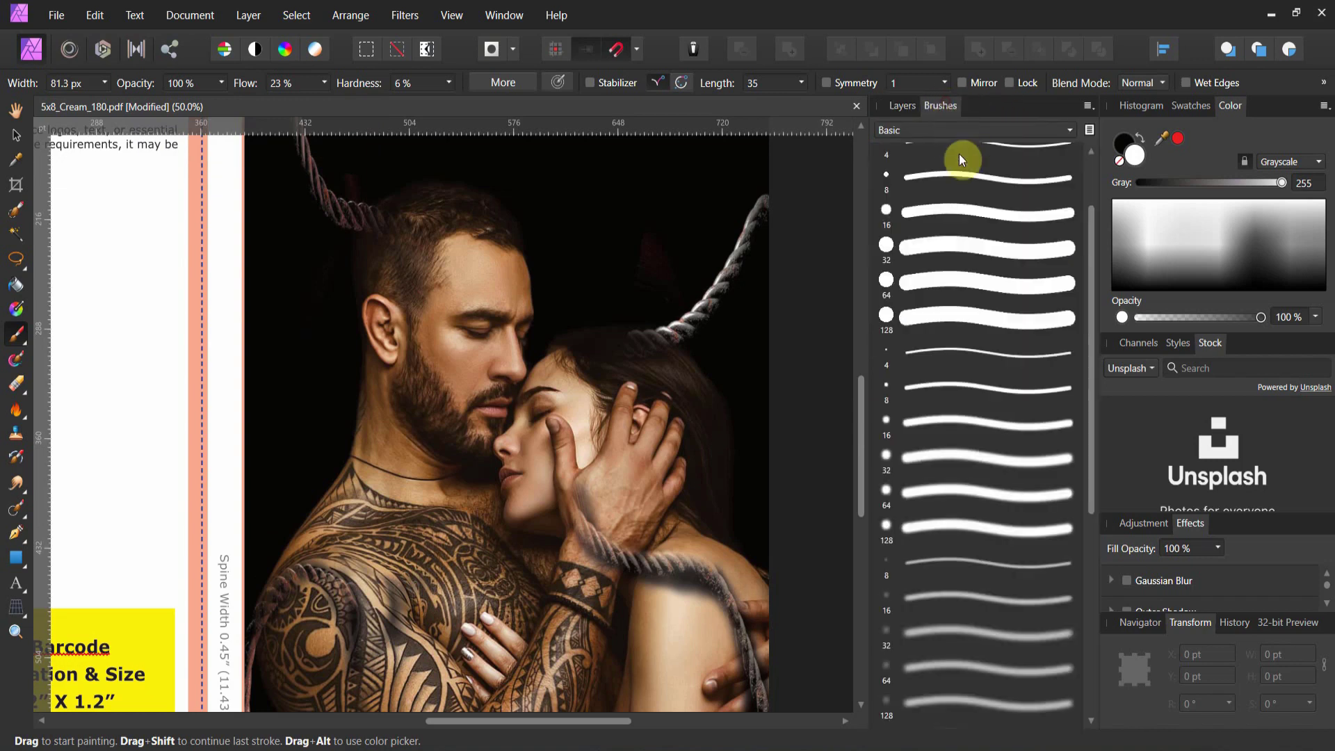
{"action": "left_click", "coordinate": [962, 244]}
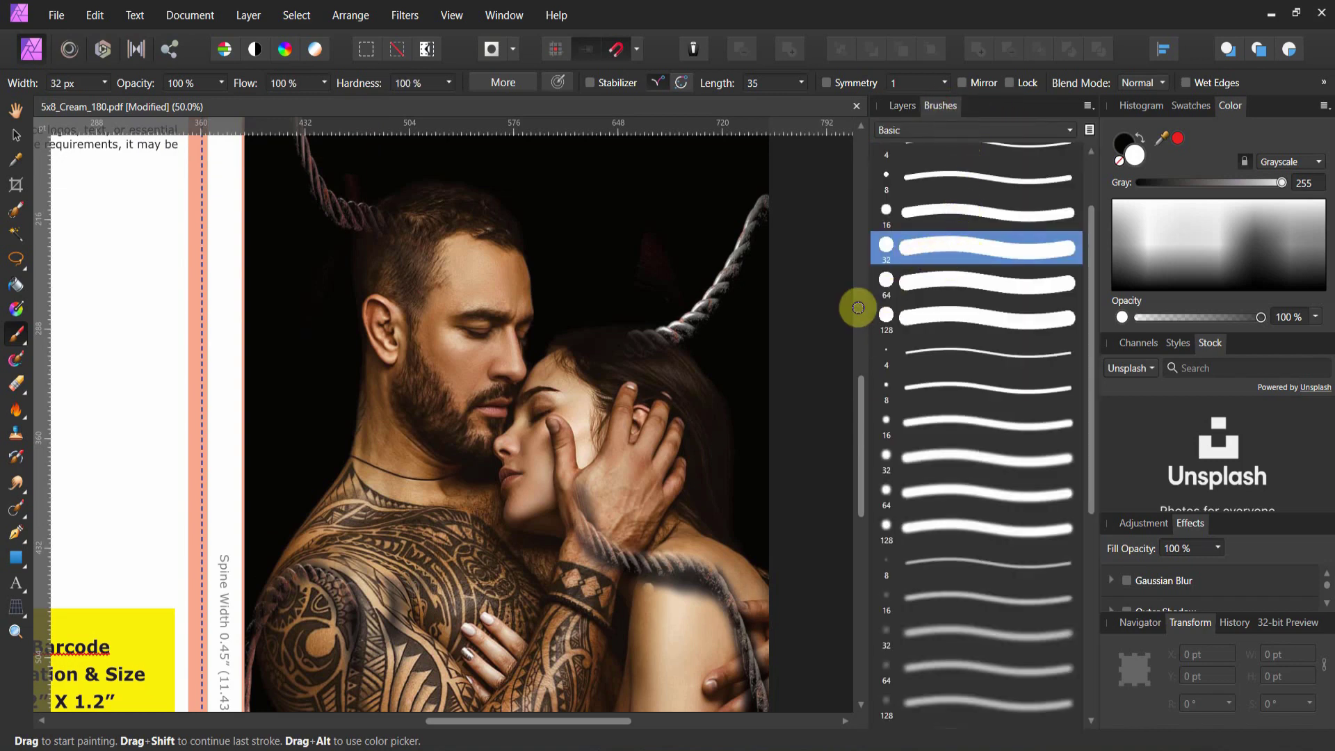
{"action": "mouse_move", "coordinate": [654, 585]}
{"action": "left_mouse_down"}
{"action": "mouse_move", "coordinate": [713, 599]}
{"action": "mouse_move", "coordinate": [729, 630]}
{"action": "mouse_move", "coordinate": [705, 584]}
{"action": "mouse_move", "coordinate": [633, 579]}
{"action": "left_mouse_up"}
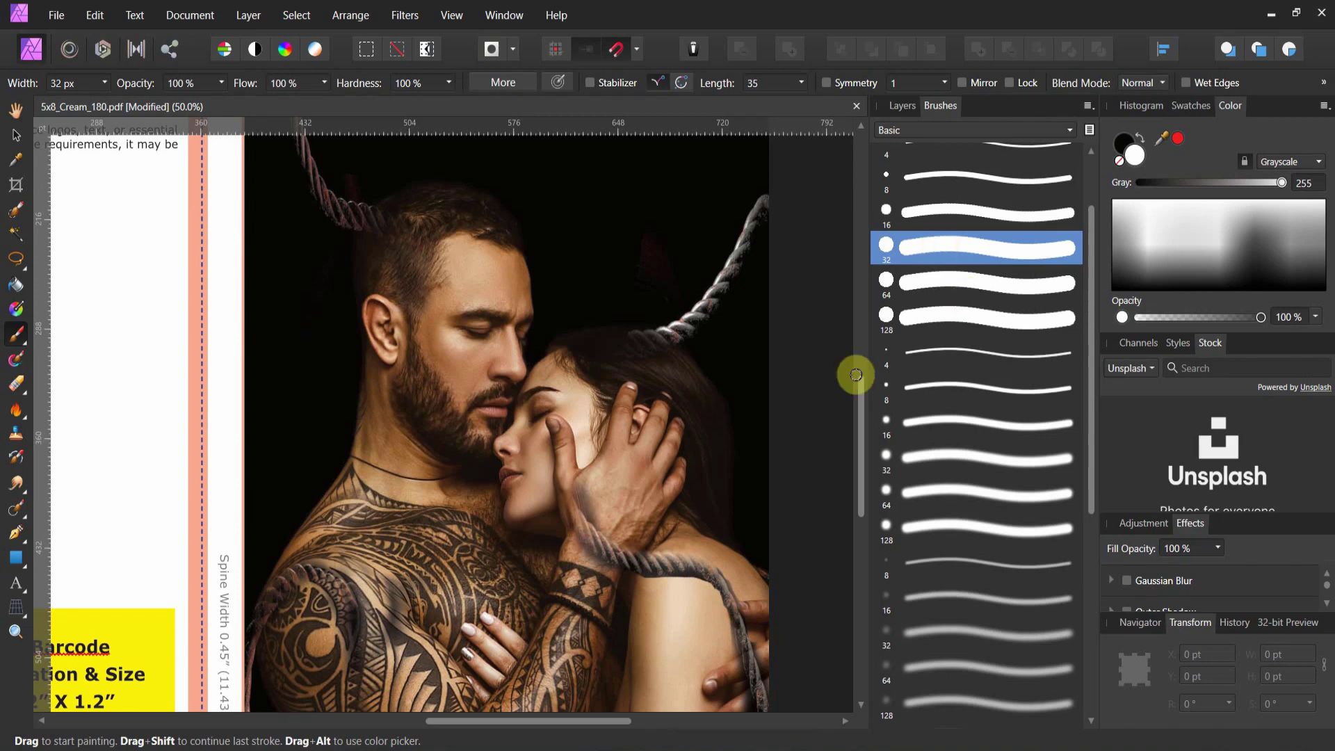
{"action": "left_click", "coordinate": [1125, 145]}
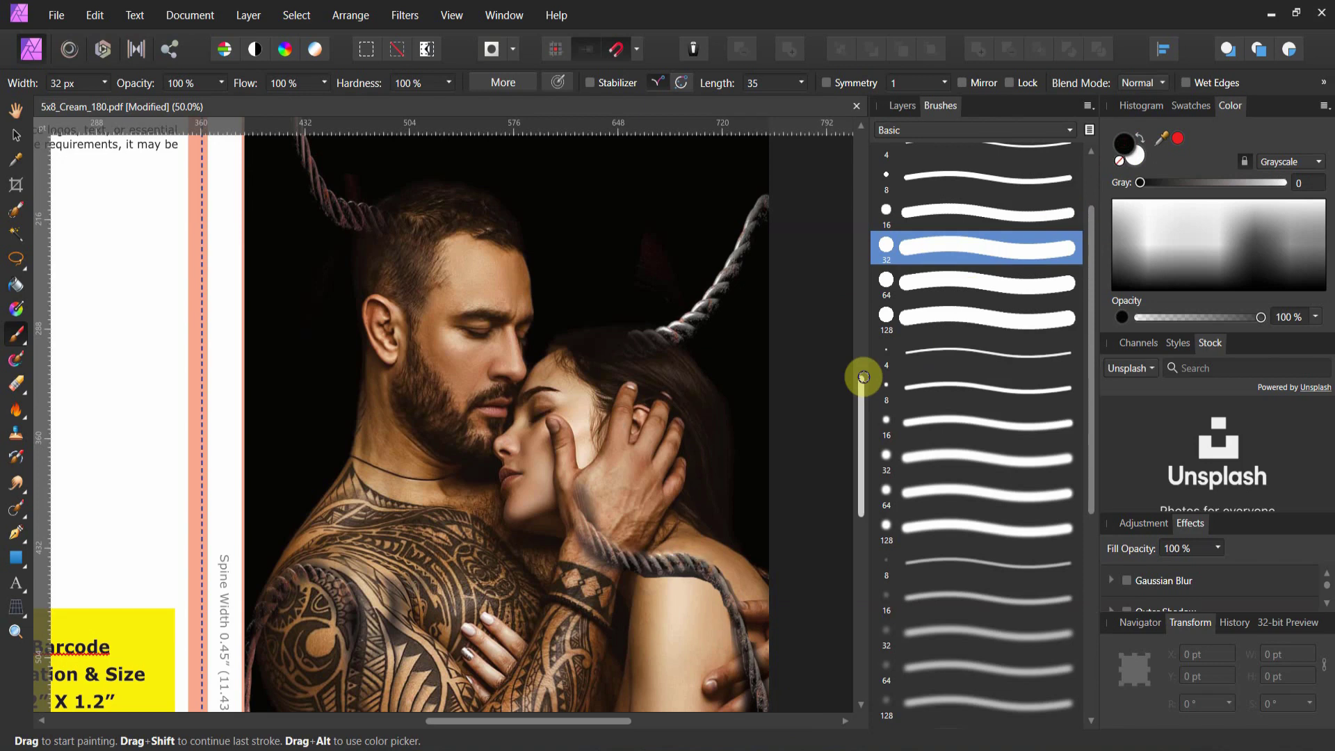
{"action": "left_click_drag", "start_coordinate": [721, 573], "coordinate": [738, 646]}
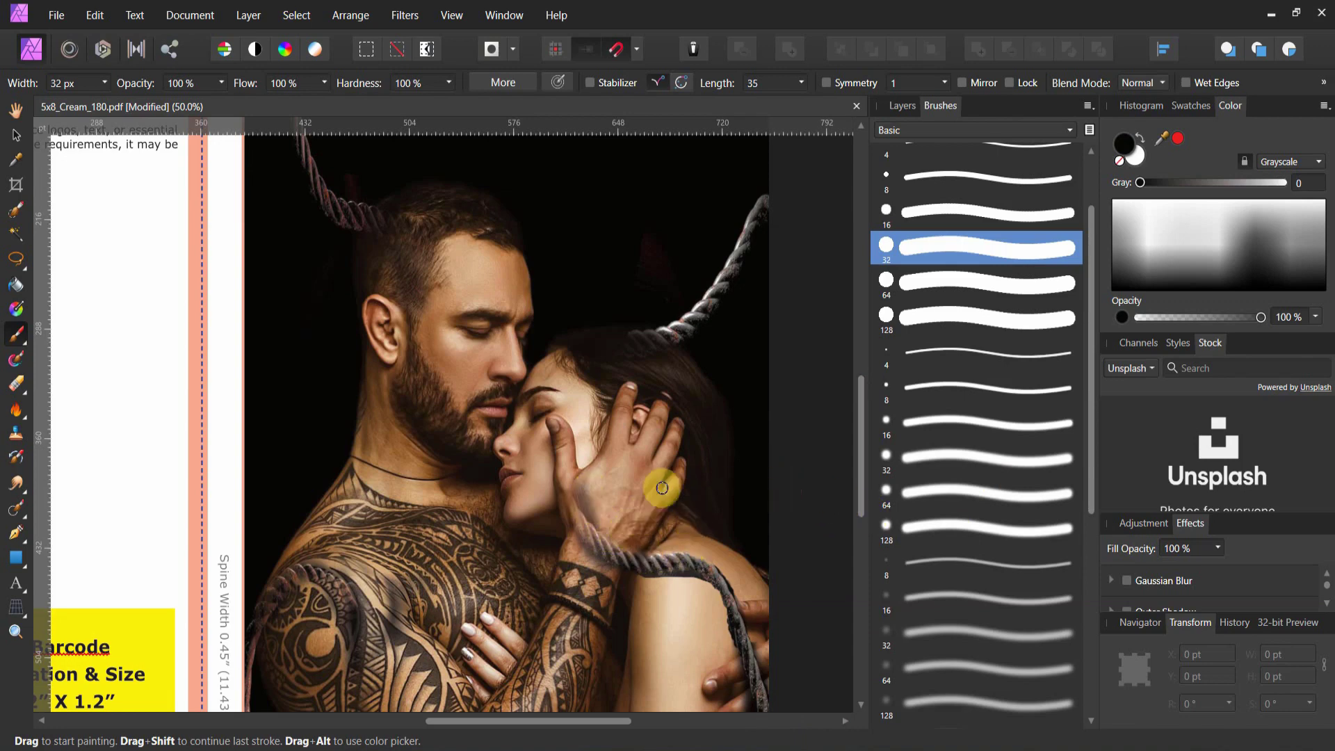
Step: Add an HSL adjustment and nest it inside the rope background layer
{"action": "left_click", "coordinate": [903, 108]}
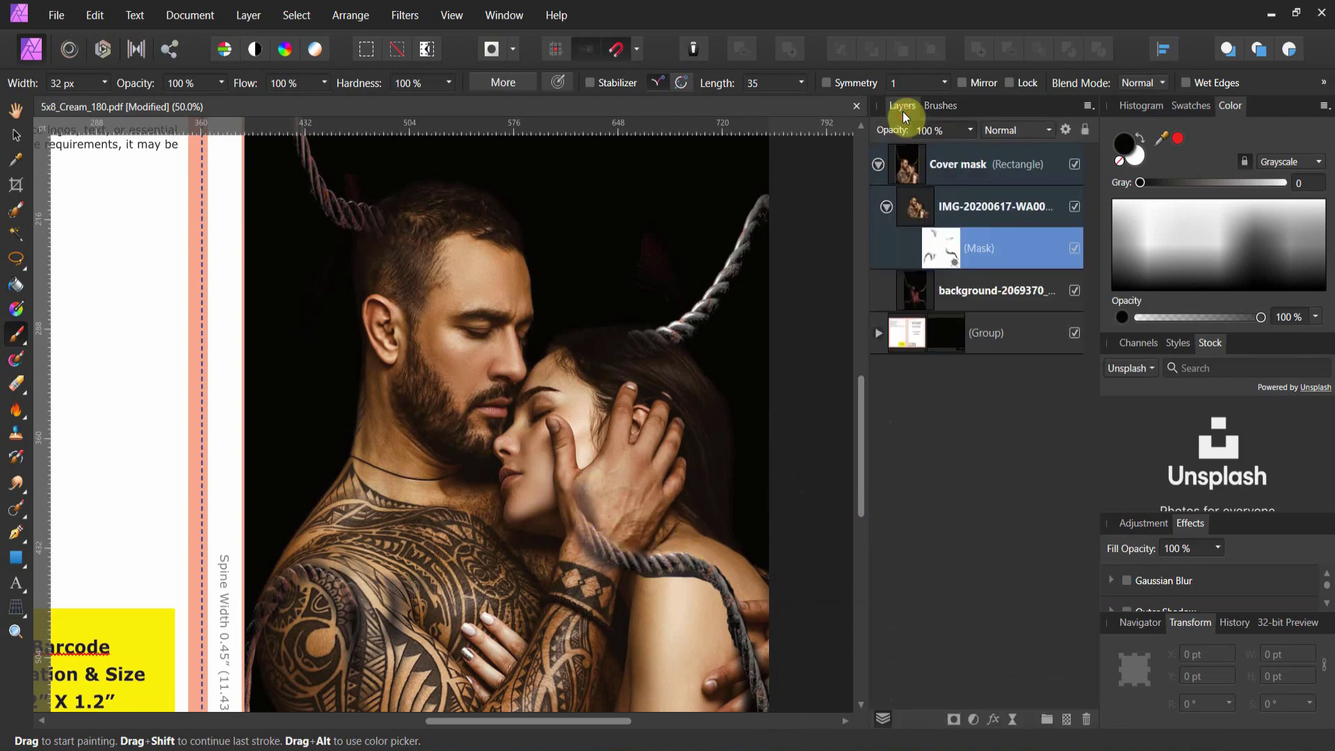
{"action": "left_click", "coordinate": [903, 207]}
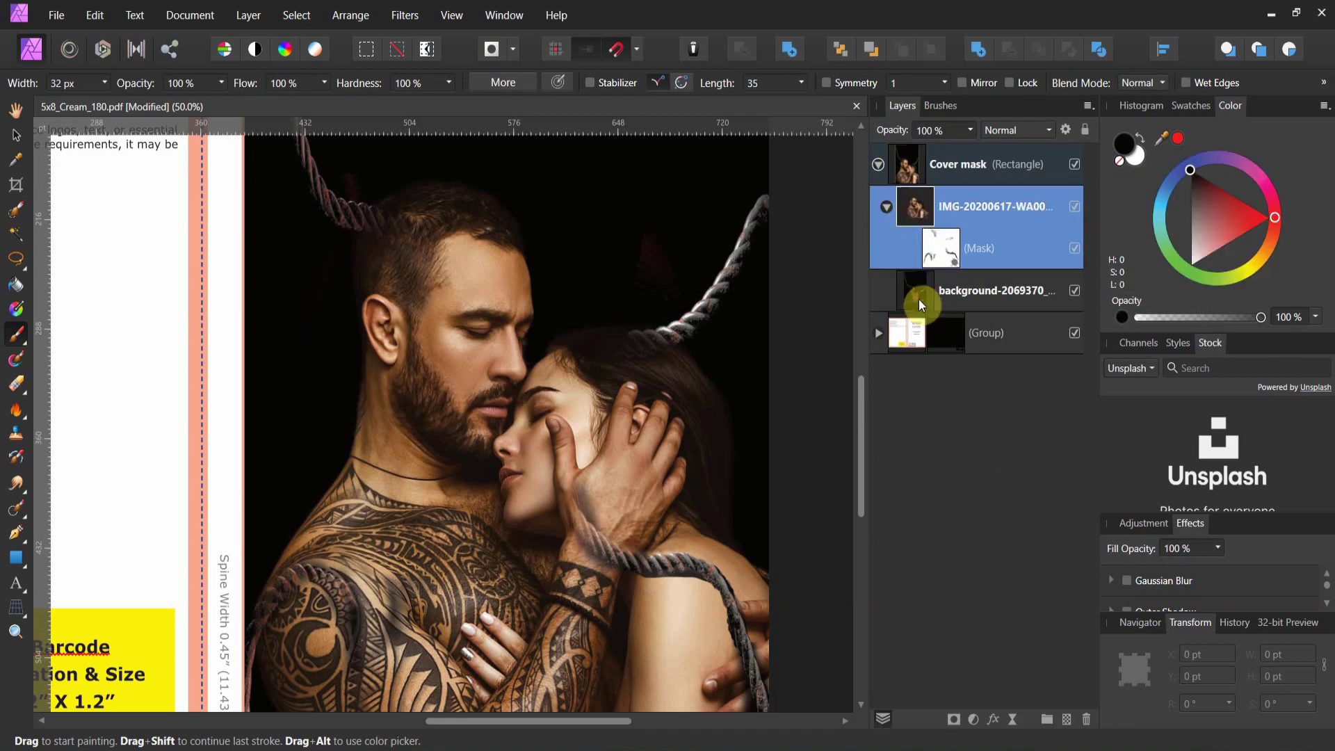
{"action": "left_click", "coordinate": [919, 299]}
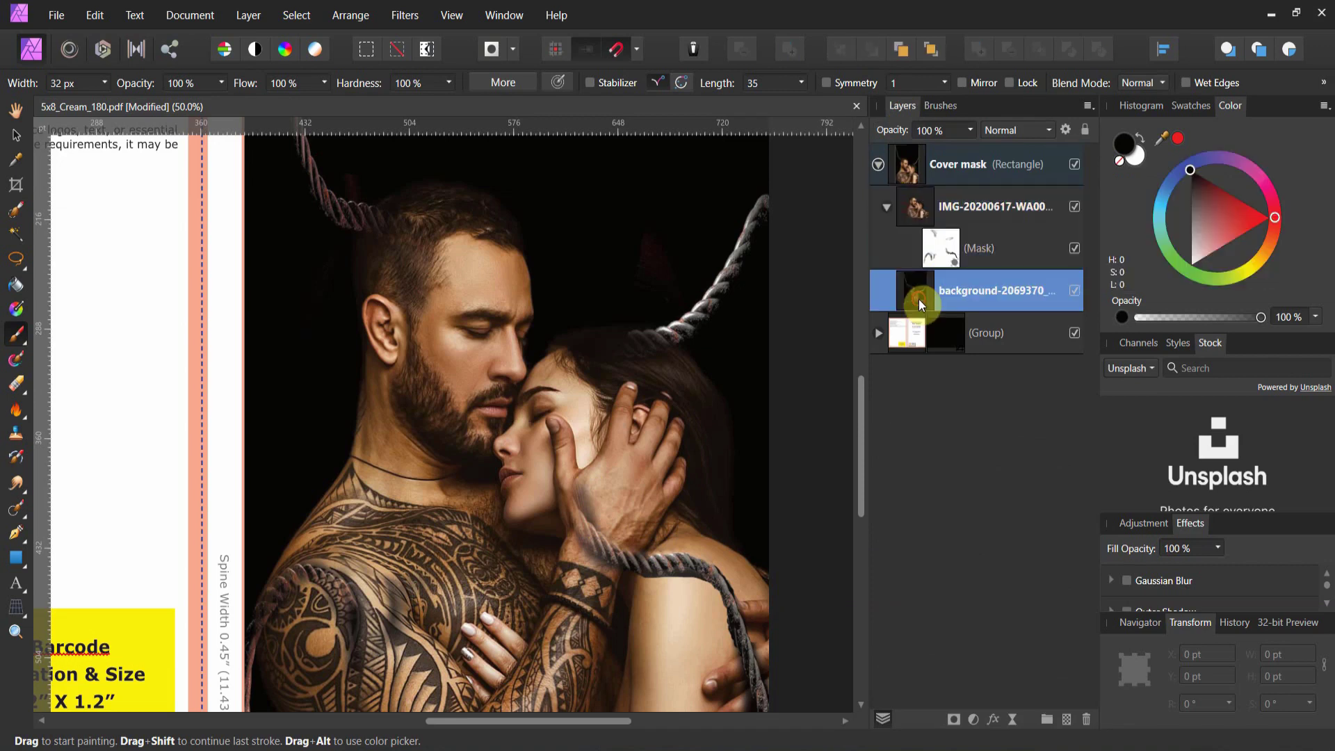
{"action": "left_click", "coordinate": [971, 719]}
{"action": "left_click", "coordinate": [879, 327]}
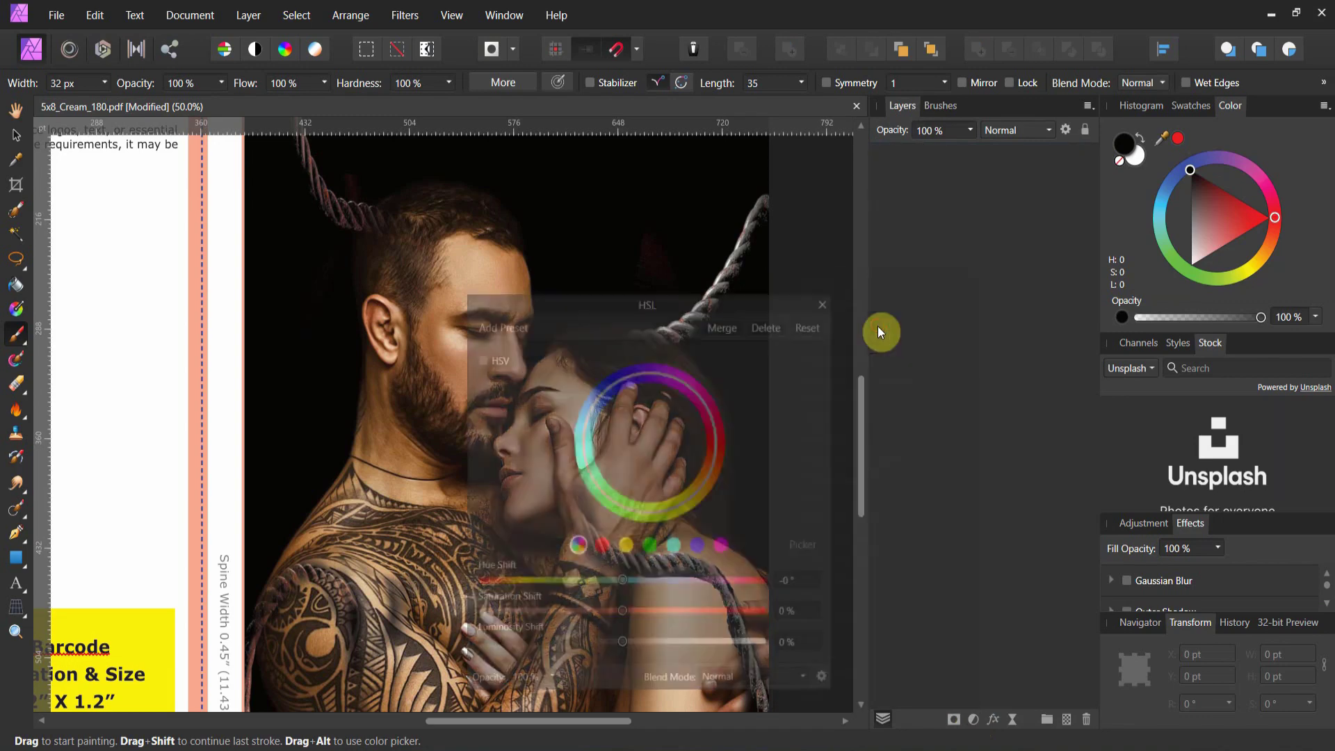
{"action": "left_click_drag", "start_coordinate": [925, 338], "coordinate": [938, 344]}
{"action": "left_click_drag", "start_coordinate": [713, 311], "coordinate": [875, 252]}
Step: Set the HSL saturation to −100%, lift the luminosity, and close the settings
{"action": "scroll", "coordinate": [394, 303], "scroll_direction": "up", "scroll_amount": 1}
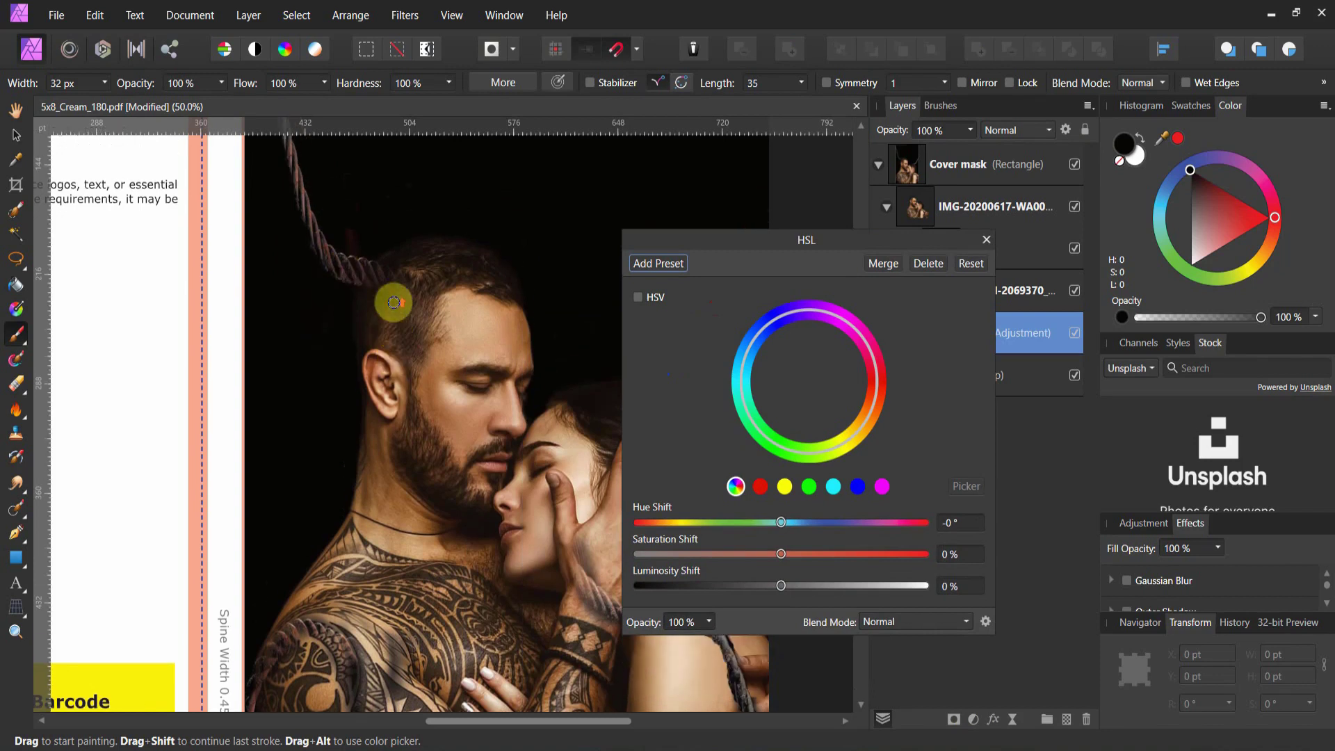
{"action": "left_click_drag", "start_coordinate": [680, 239], "coordinate": [845, 273]}
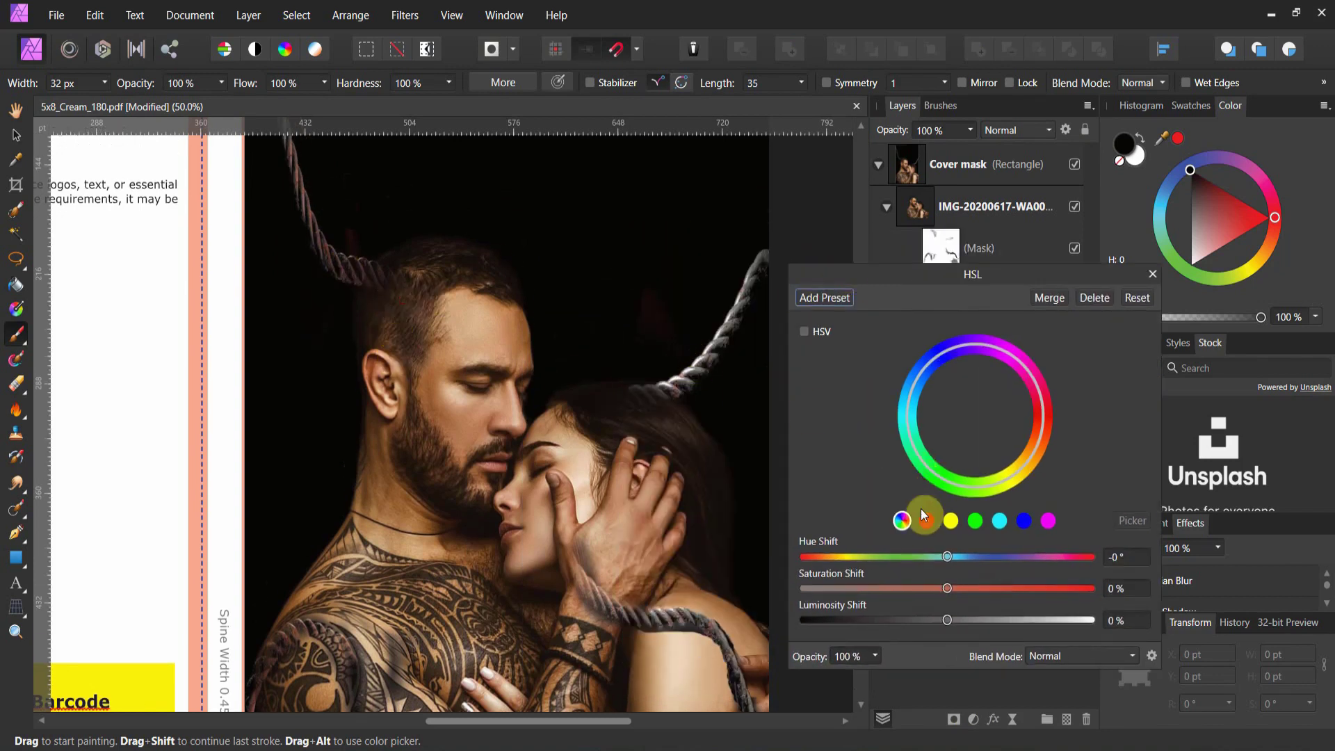
{"action": "left_click_drag", "start_coordinate": [946, 590], "coordinate": [790, 555]}
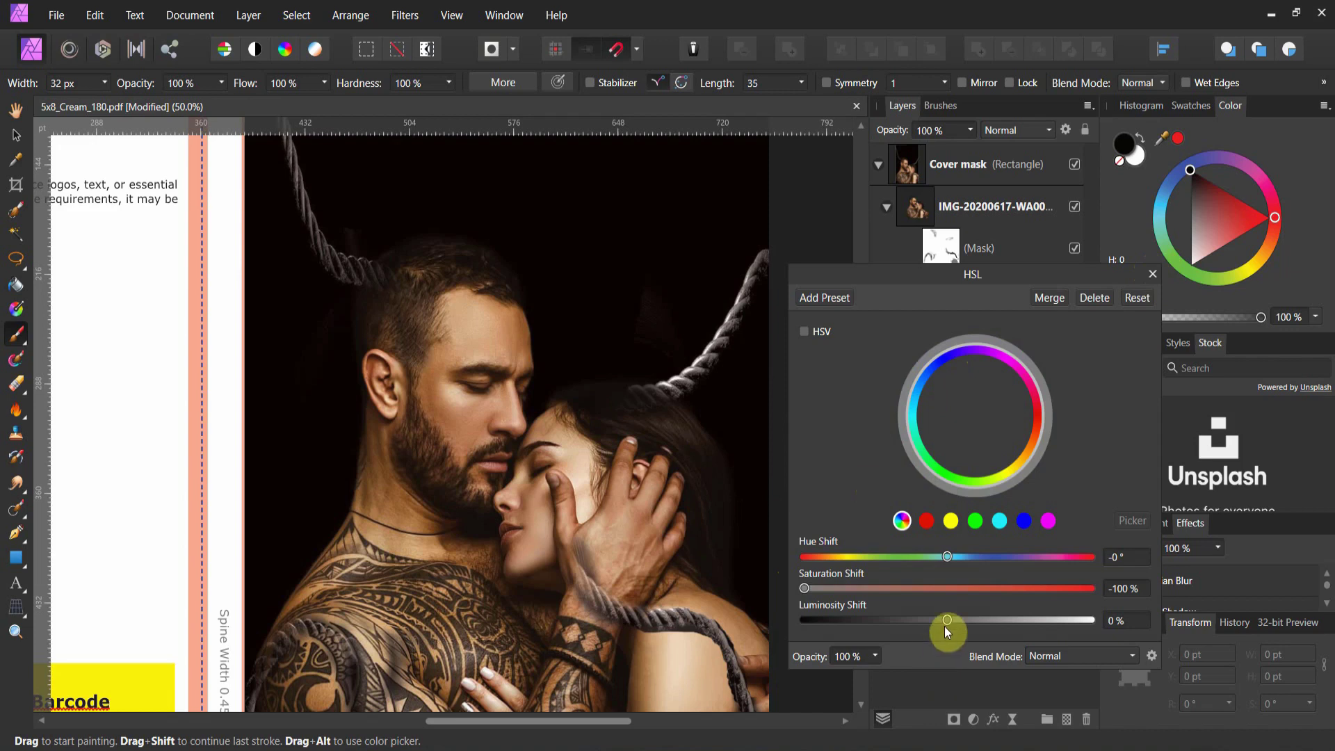
{"action": "mouse_move", "coordinate": [945, 626]}
{"action": "left_mouse_down"}
{"action": "mouse_move", "coordinate": [1025, 632]}
{"action": "mouse_move", "coordinate": [946, 621]}
{"action": "mouse_move", "coordinate": [957, 622]}
{"action": "left_mouse_up"}
{"action": "left_click", "coordinate": [1154, 274]}
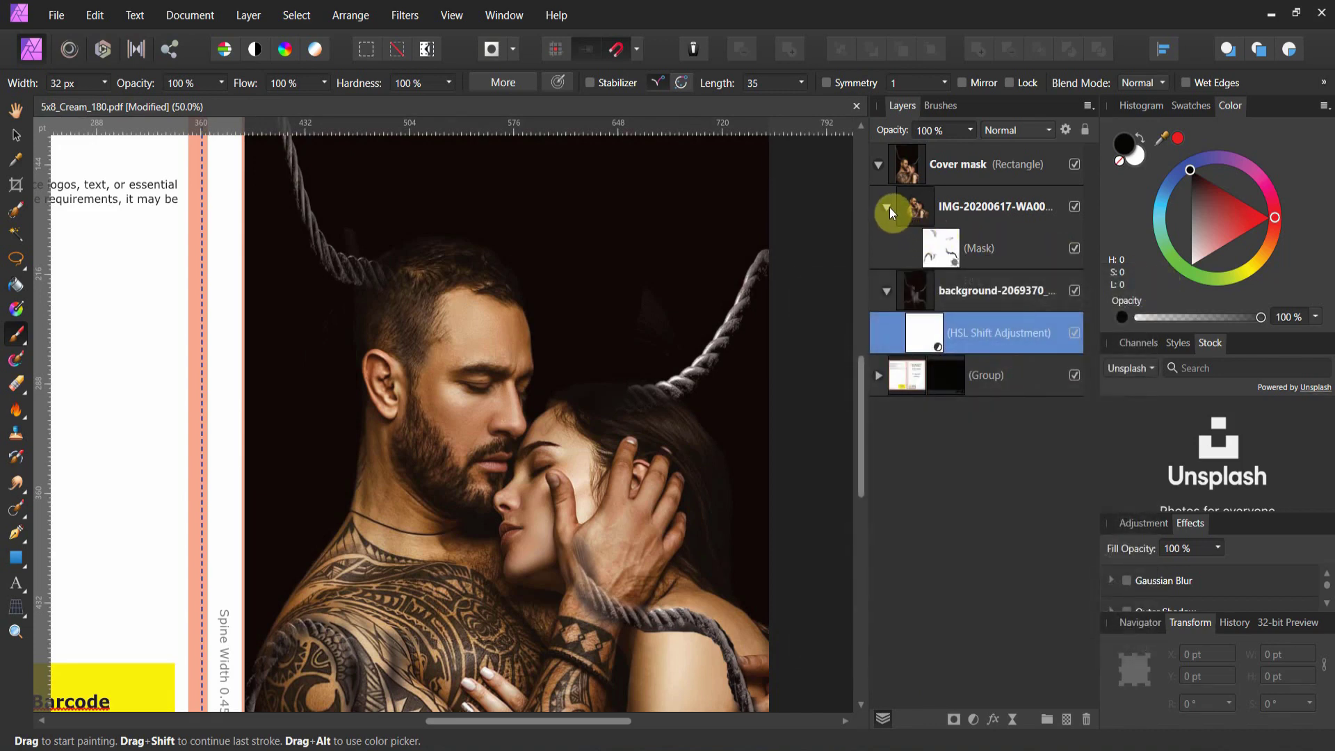
{"action": "left_click", "coordinate": [888, 291]}
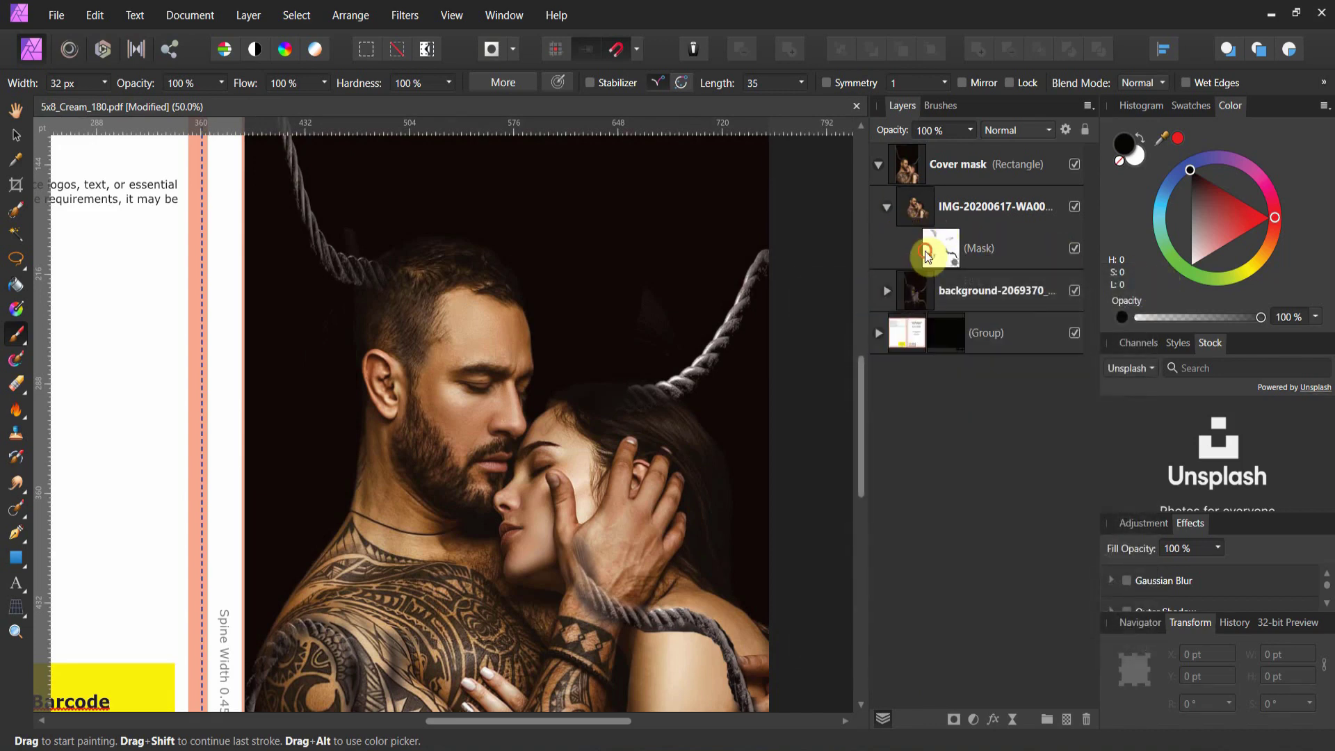
{"action": "left_click", "coordinate": [925, 250]}
{"action": "left_click", "coordinate": [973, 719]}
{"action": "left_click", "coordinate": [886, 322]}
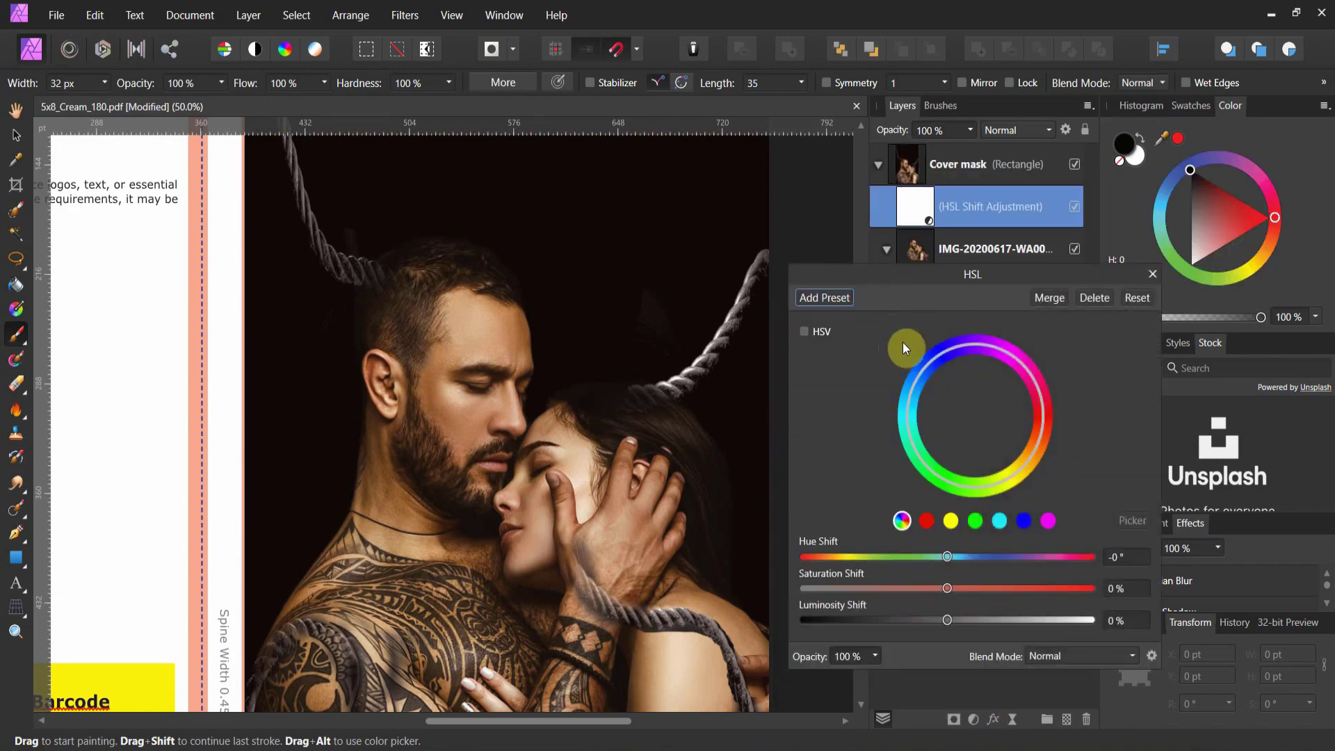
{"action": "left_click_drag", "start_coordinate": [933, 279], "coordinate": [1051, 355]}
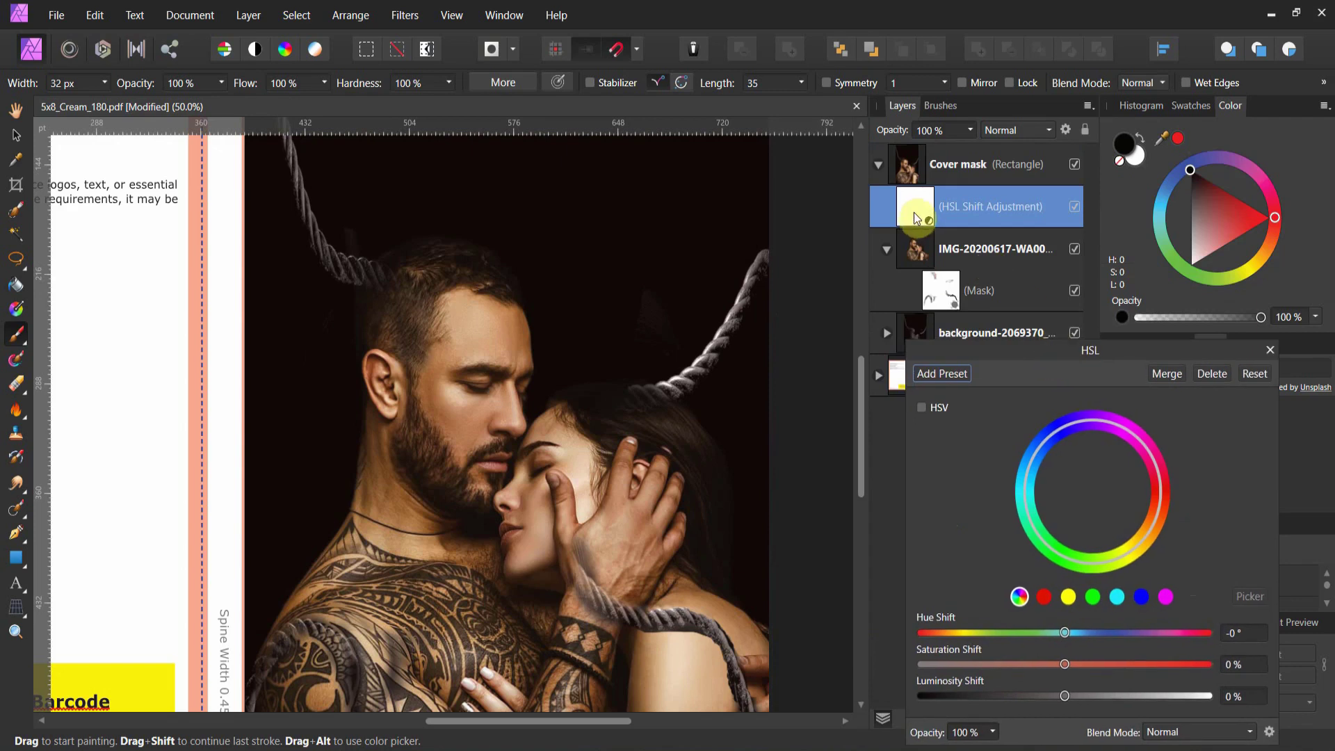
{"action": "left_click_drag", "start_coordinate": [914, 207], "coordinate": [956, 293]}
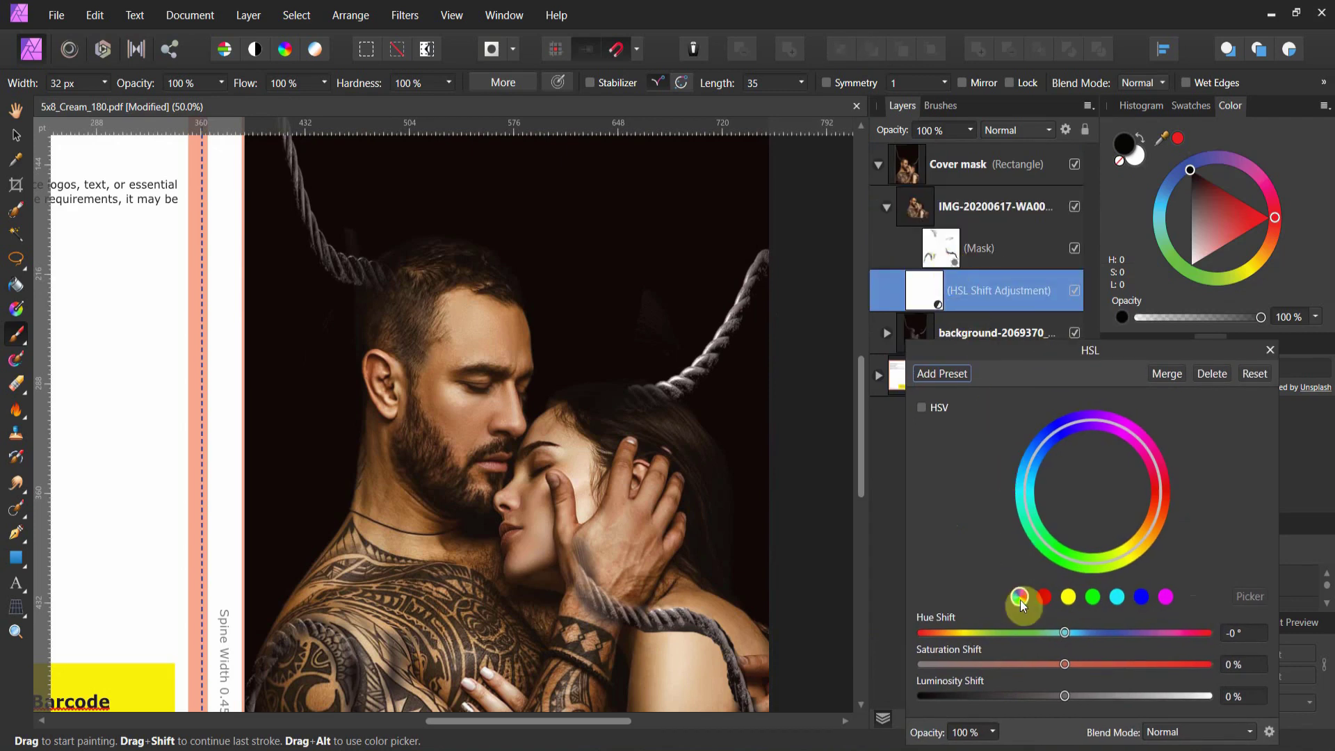
{"action": "left_click_drag", "start_coordinate": [1063, 666], "coordinate": [1037, 698]}
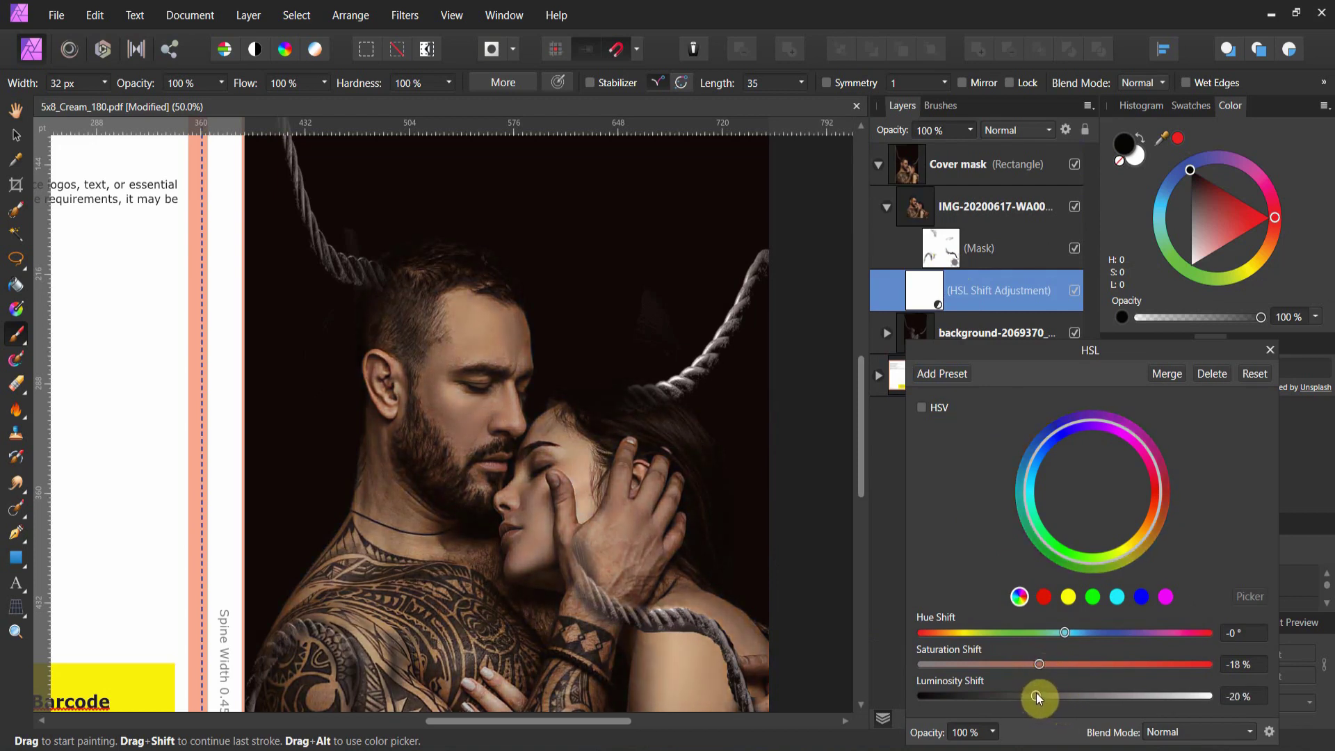
{"action": "left_click", "coordinate": [1270, 350]}
{"action": "left_click", "coordinate": [15, 631]}
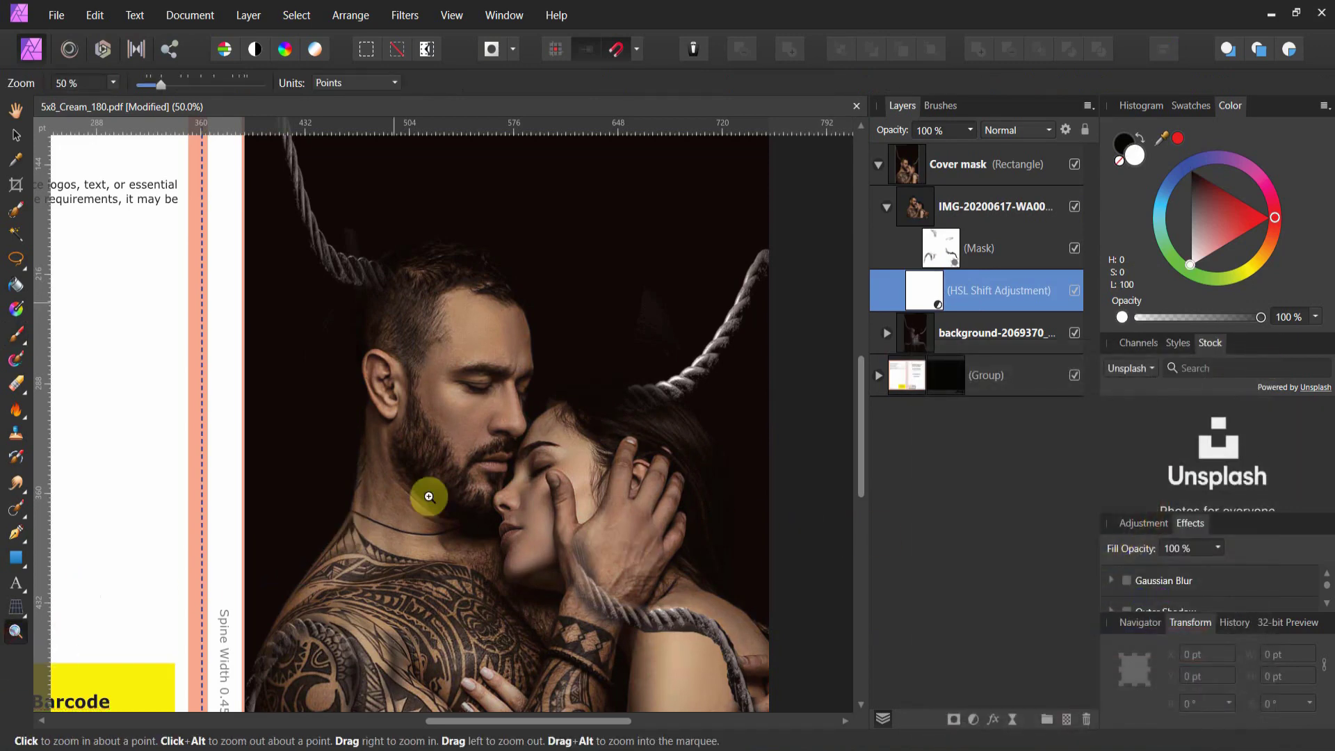
{"action": "left_click", "coordinate": [283, 457]}
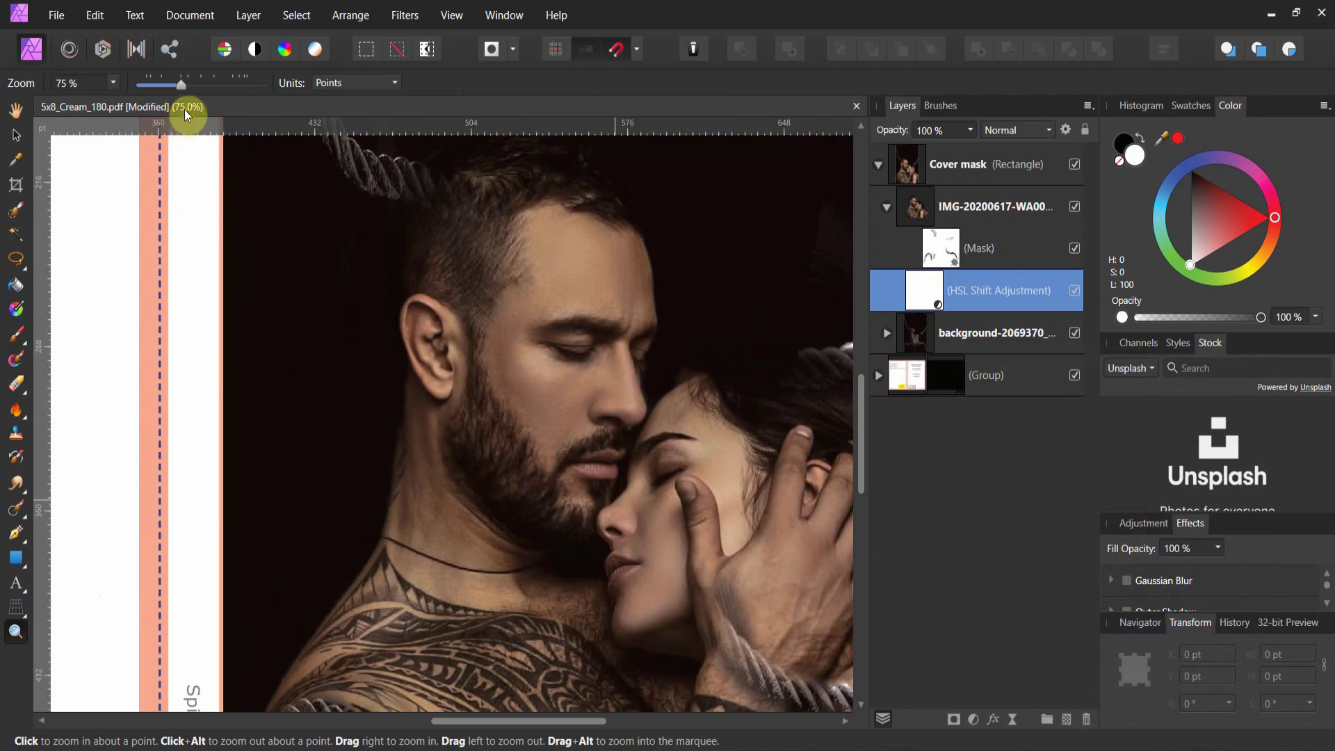
{"action": "left_click_drag", "start_coordinate": [181, 85], "coordinate": [150, 96]}
{"action": "left_click", "coordinate": [886, 206]}
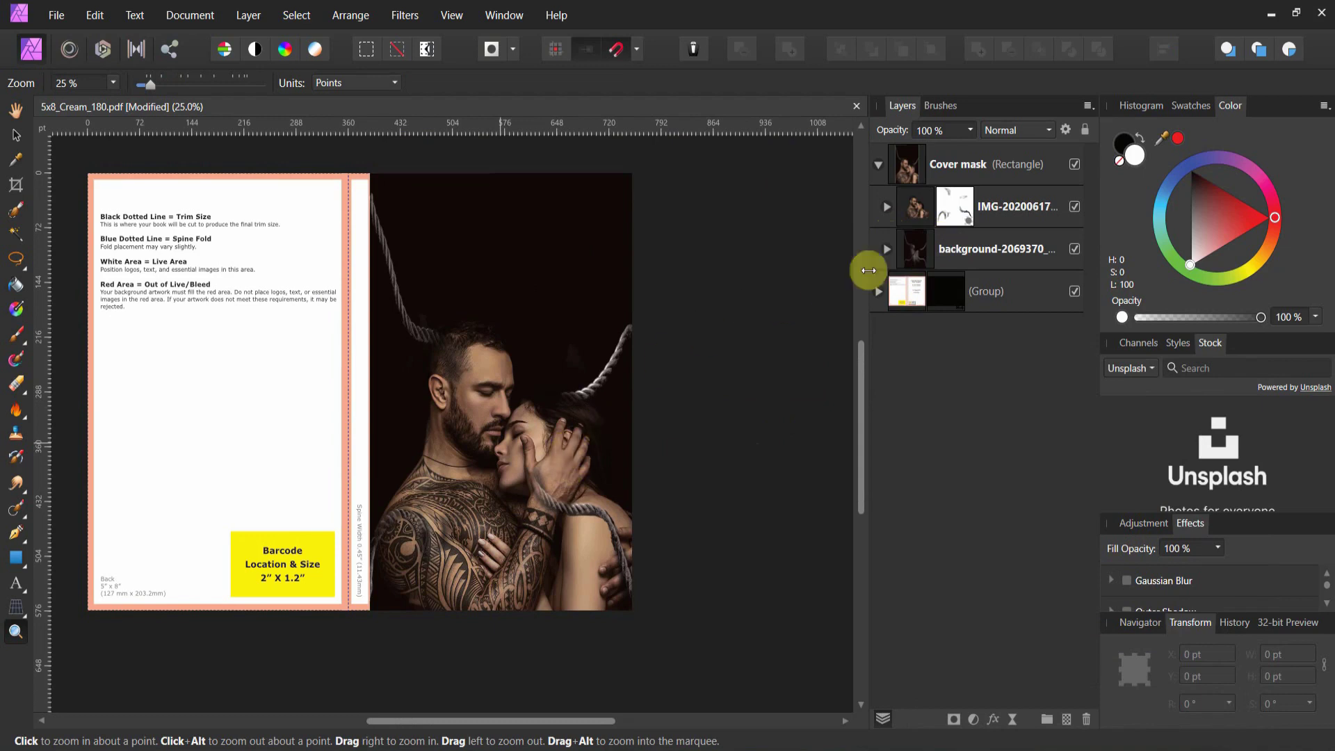
{"action": "left_click", "coordinate": [915, 254]}
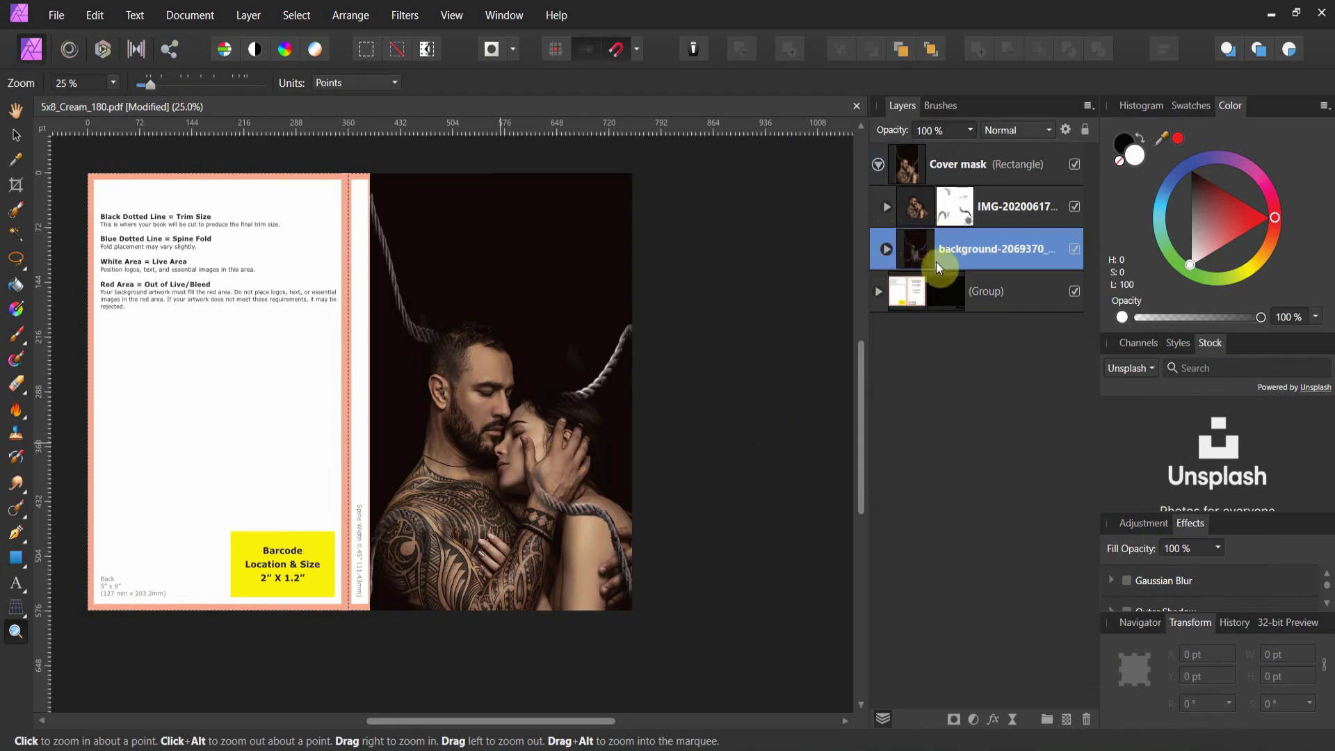
{"action": "left_click", "coordinate": [929, 210]}
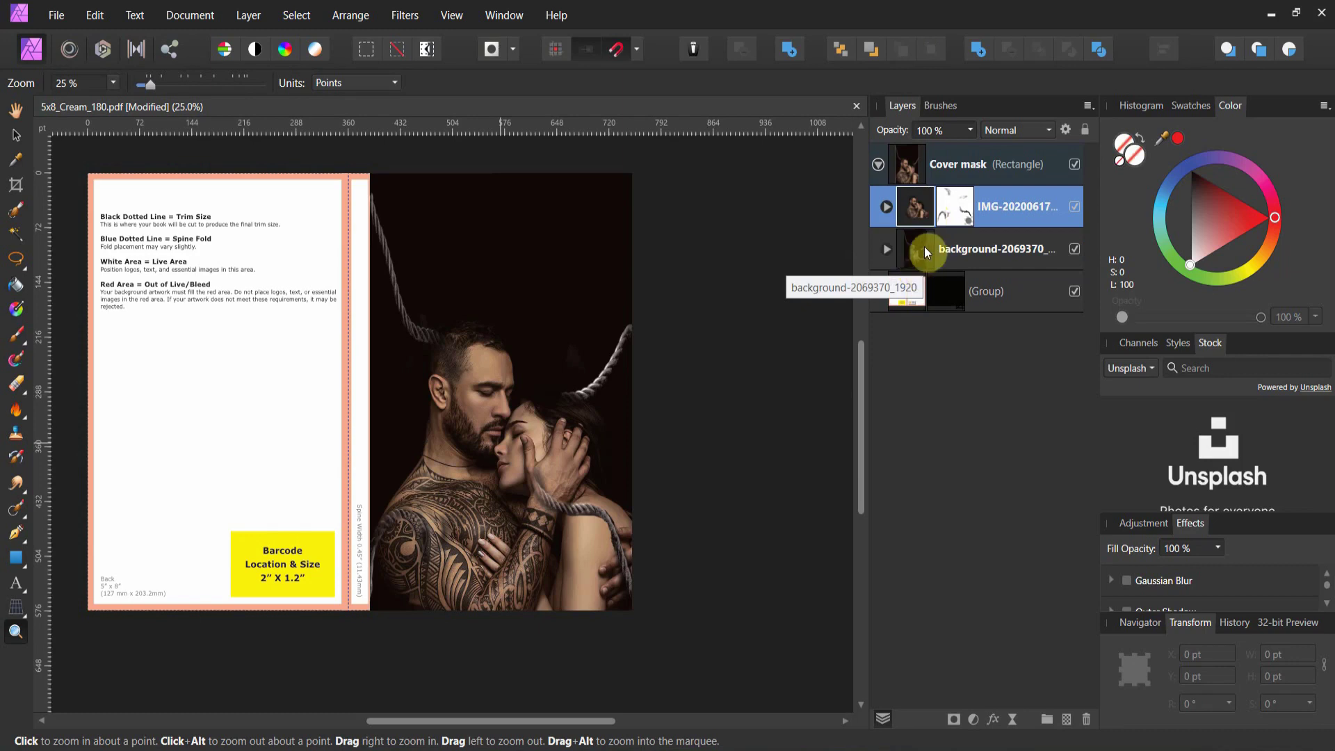
{"action": "left_click", "coordinate": [890, 208]}
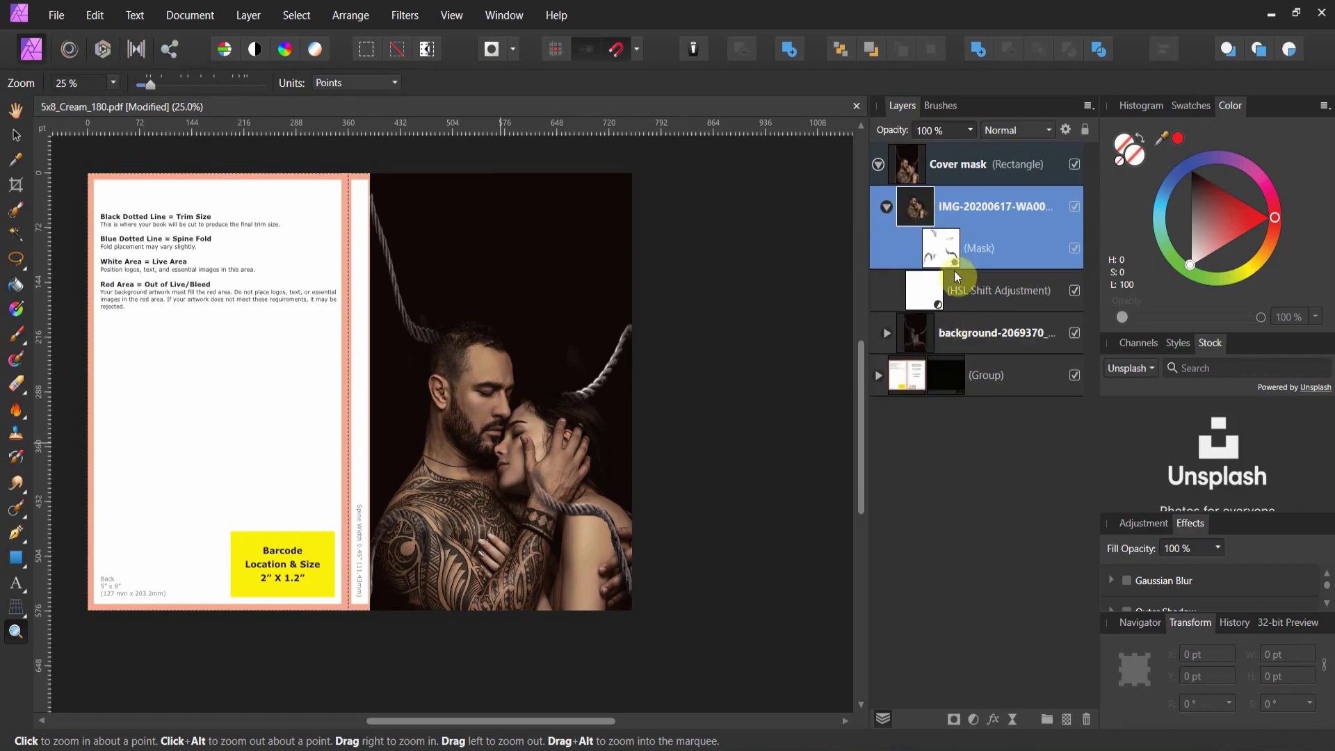
{"action": "left_click", "coordinate": [942, 286]}
{"action": "left_click", "coordinate": [890, 207]}
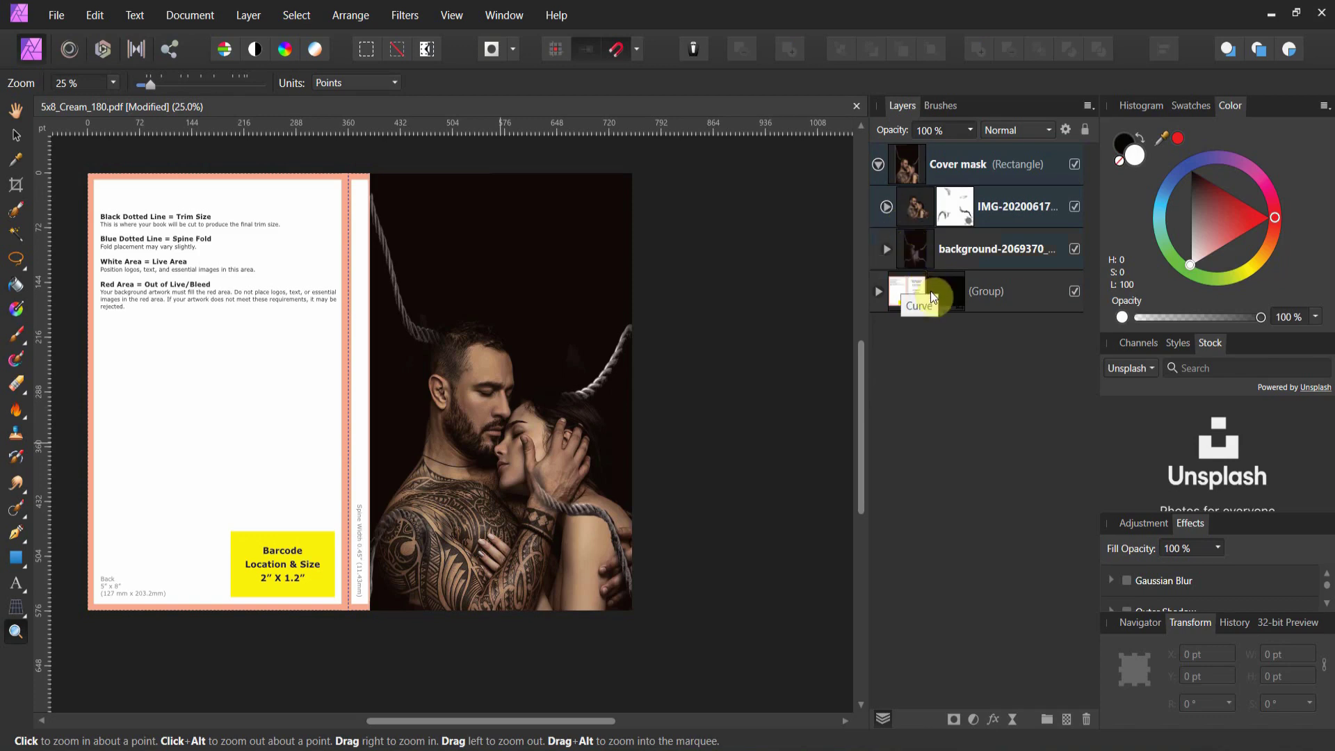
Step: Add a Split Toning adjustment and rough in the highlights hue and saturation
{"action": "left_click", "coordinate": [975, 720]}
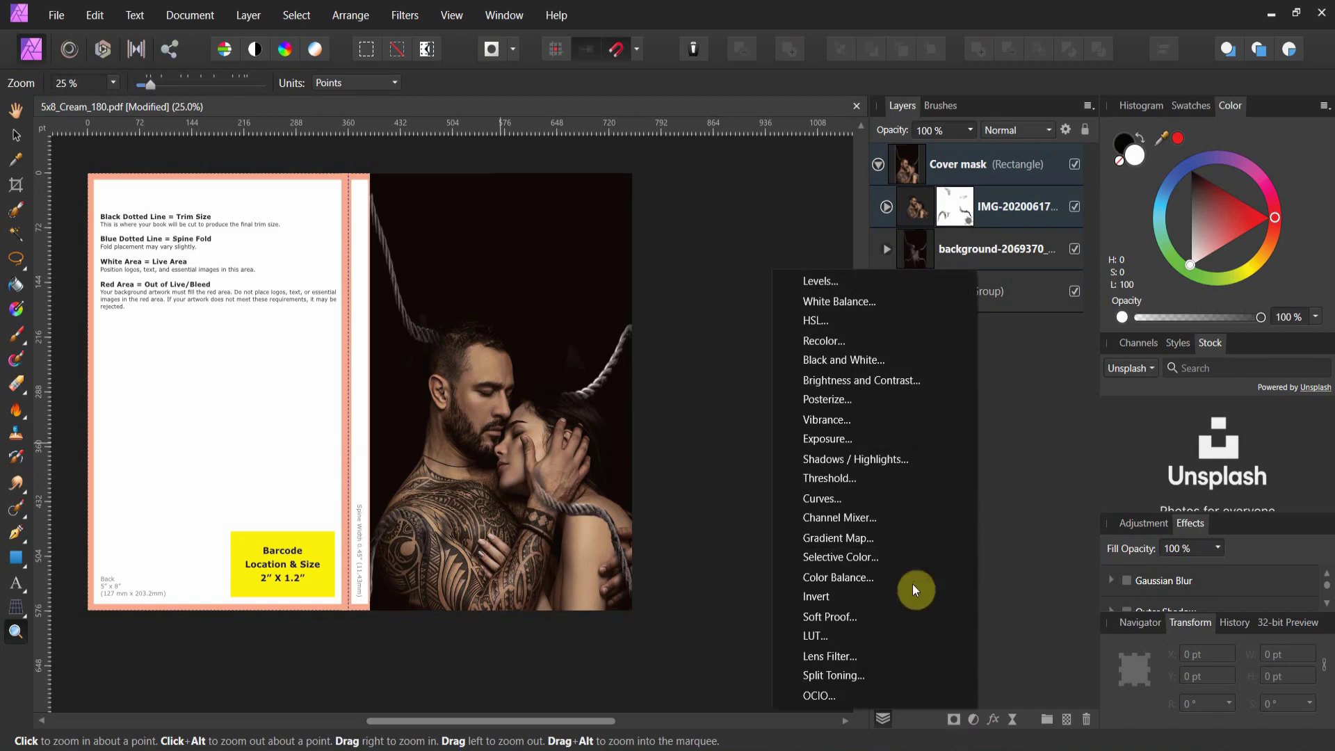
{"action": "left_click", "coordinate": [875, 675]}
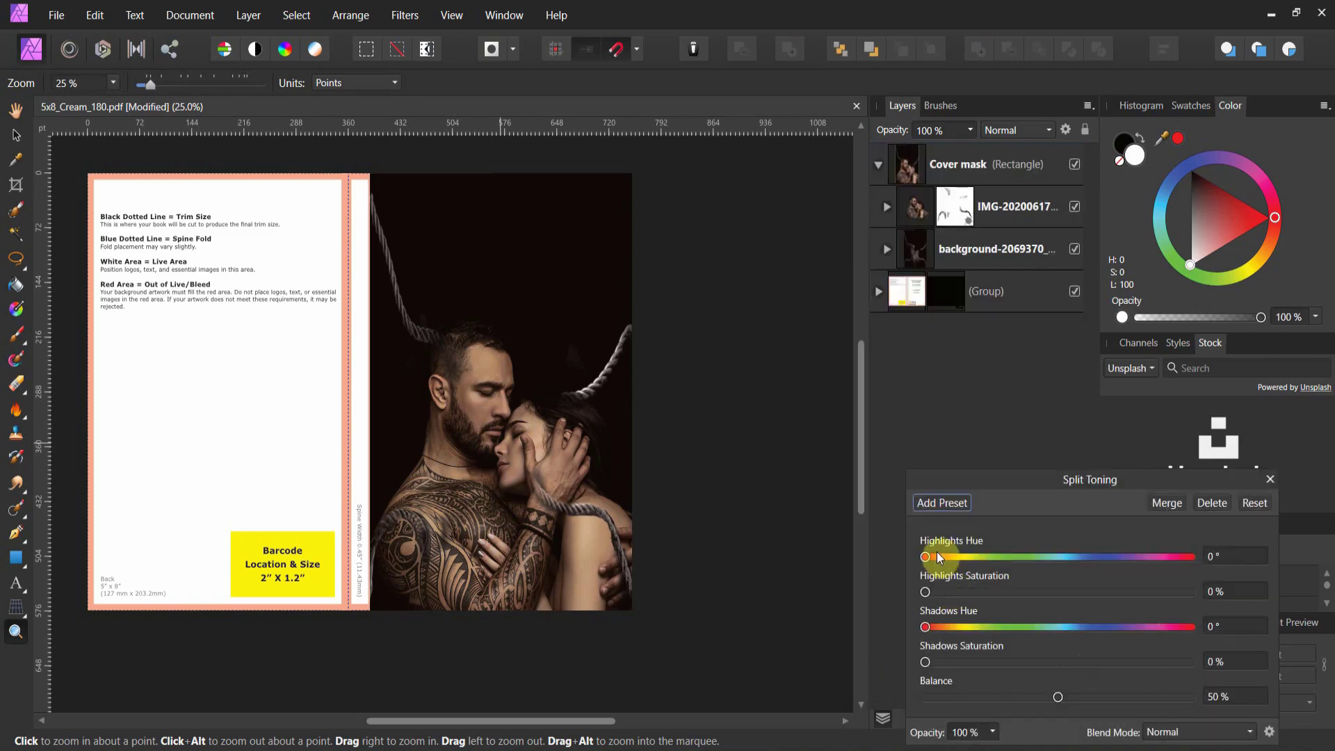
{"action": "left_click_drag", "start_coordinate": [929, 557], "coordinate": [1003, 557]}
{"action": "left_click_drag", "start_coordinate": [928, 595], "coordinate": [1064, 610]}
{"action": "left_click_drag", "start_coordinate": [1008, 553], "coordinate": [1049, 566]}
Step: Move the Split Toning layer up the stack above the couple photo
{"action": "left_click", "coordinate": [884, 206]}
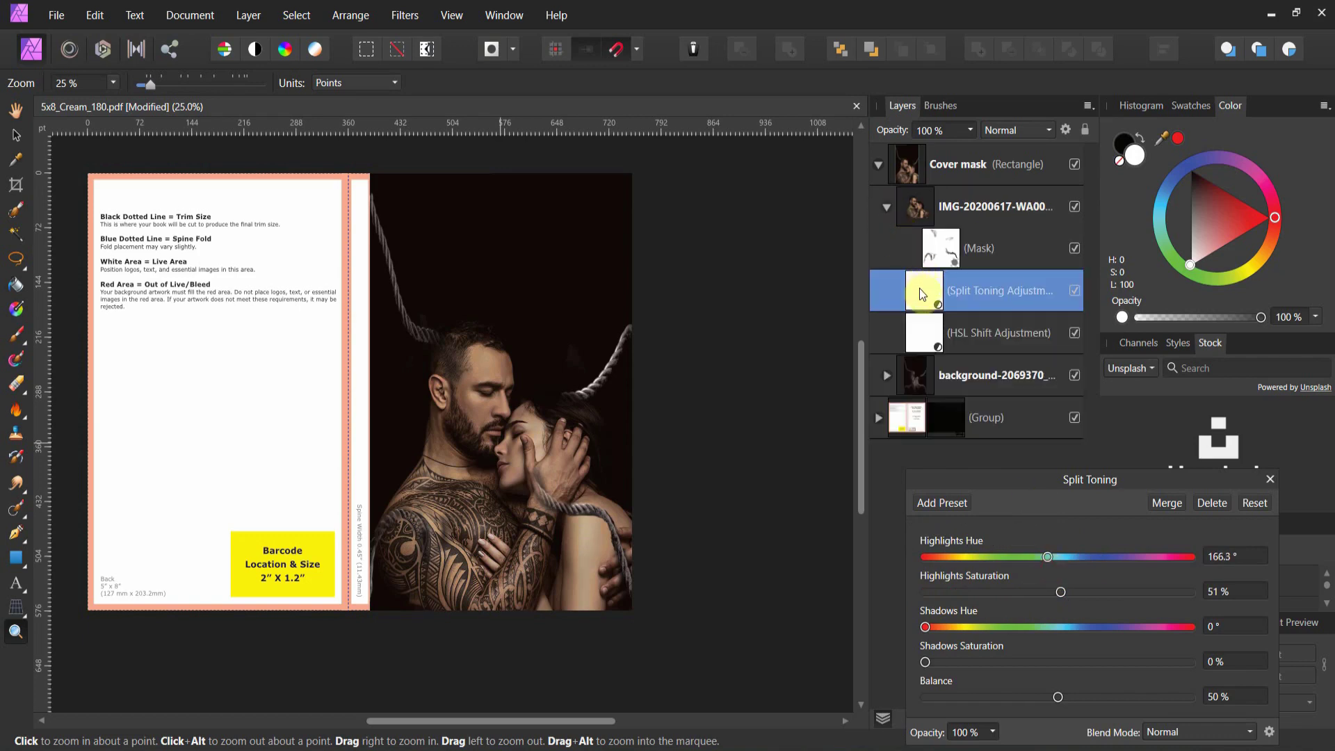
{"action": "left_click_drag", "start_coordinate": [920, 288], "coordinate": [934, 201]}
{"action": "left_click", "coordinate": [888, 250]}
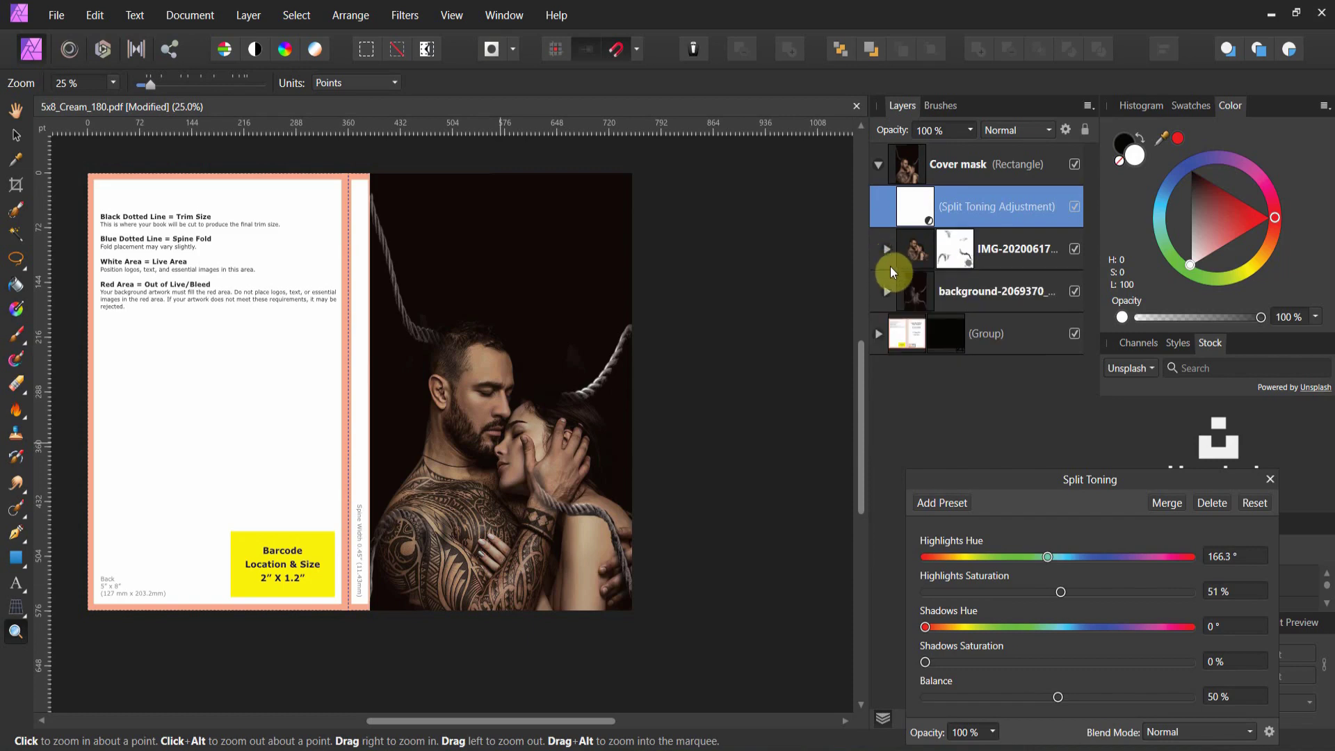
Step: Turn the shadows blue with added saturation and set the toning balance to 71%
{"action": "left_click_drag", "start_coordinate": [1002, 495], "coordinate": [966, 438]}
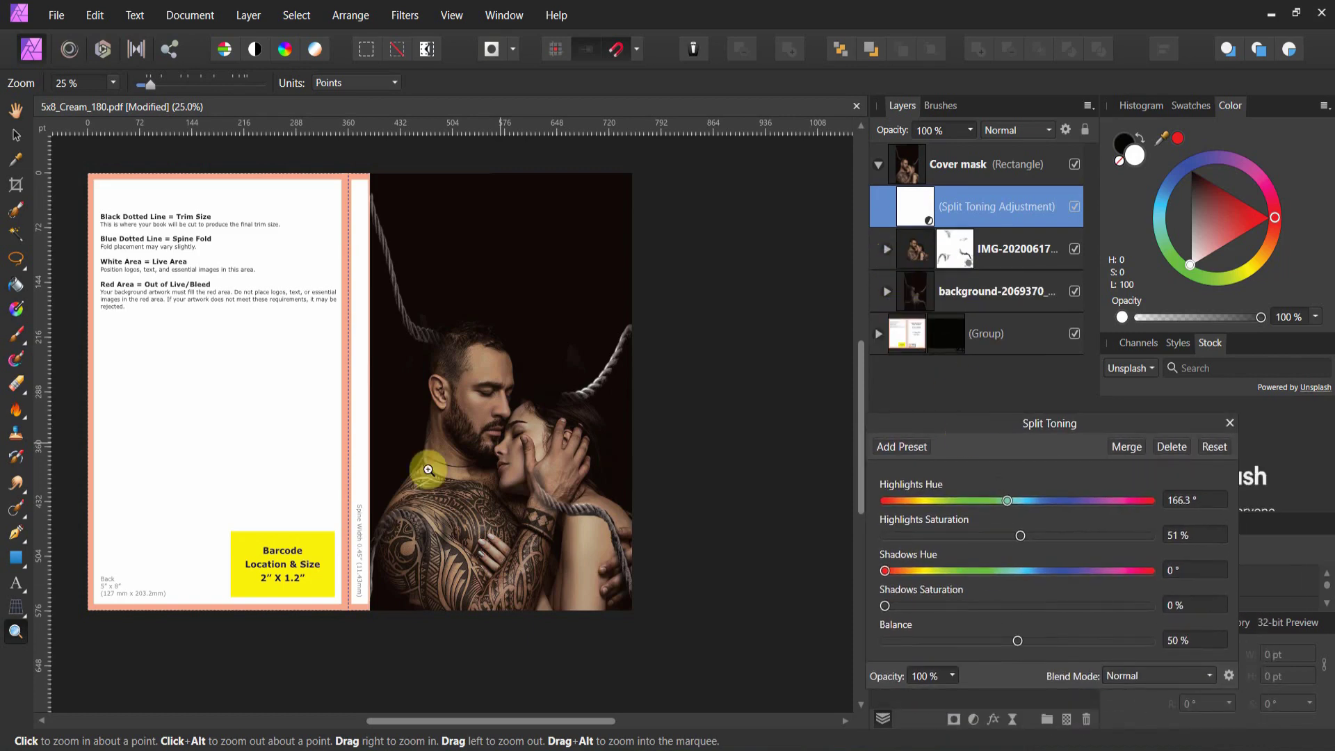
{"action": "left_click_drag", "start_coordinate": [886, 572], "coordinate": [1071, 575]}
{"action": "left_click_drag", "start_coordinate": [885, 605], "coordinate": [1094, 647]}
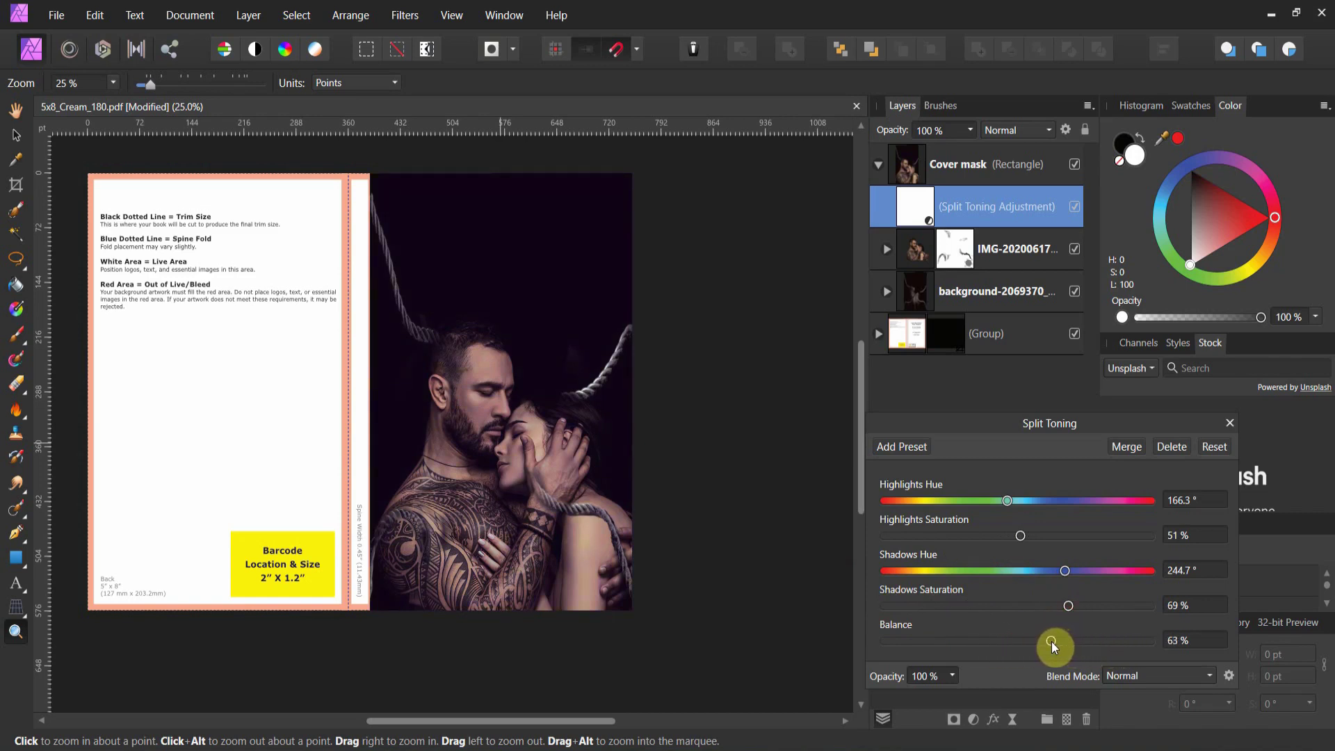
{"action": "left_click", "coordinate": [1073, 641]}
Step: Finalize highlights at 295.7° and shadows at 224.9°, both at 69% saturation
{"action": "left_click_drag", "start_coordinate": [1006, 499], "coordinate": [905, 506]}
{"action": "left_click_drag", "start_coordinate": [1026, 534], "coordinate": [1069, 544]}
{"action": "left_click_drag", "start_coordinate": [913, 502], "coordinate": [1104, 528]}
{"action": "mouse_move", "coordinate": [1065, 572]}
{"action": "left_mouse_down"}
{"action": "mouse_move", "coordinate": [1000, 571]}
{"action": "mouse_move", "coordinate": [1050, 573]}
{"action": "left_mouse_up"}
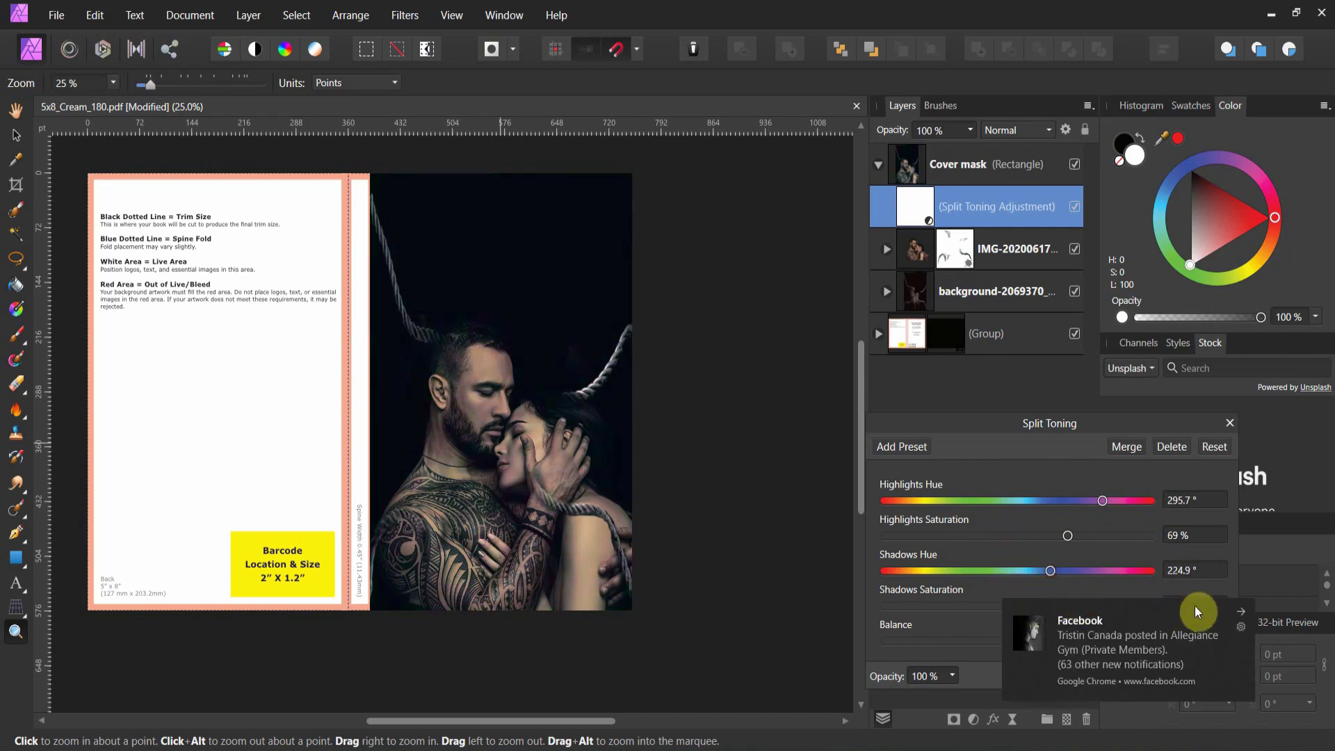
{"action": "left_click", "coordinate": [1233, 604]}
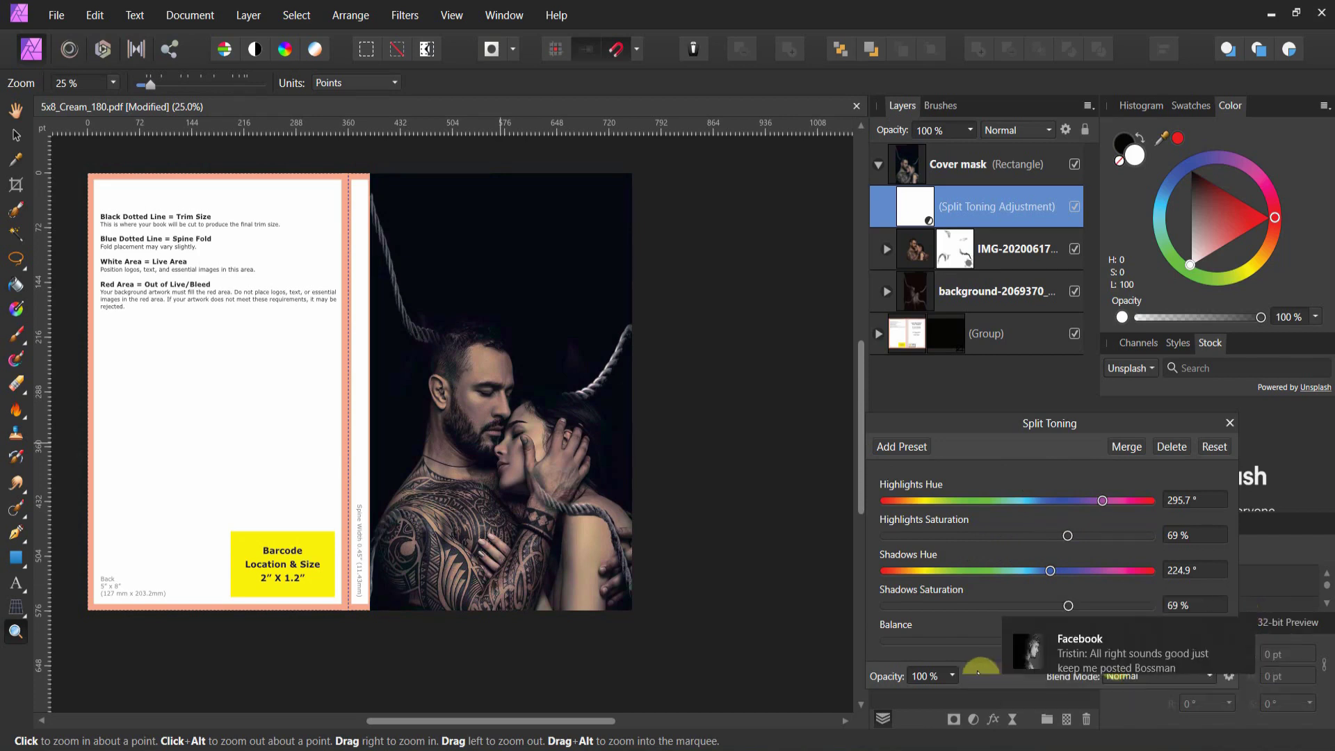
{"action": "left_click", "coordinate": [1229, 423]}
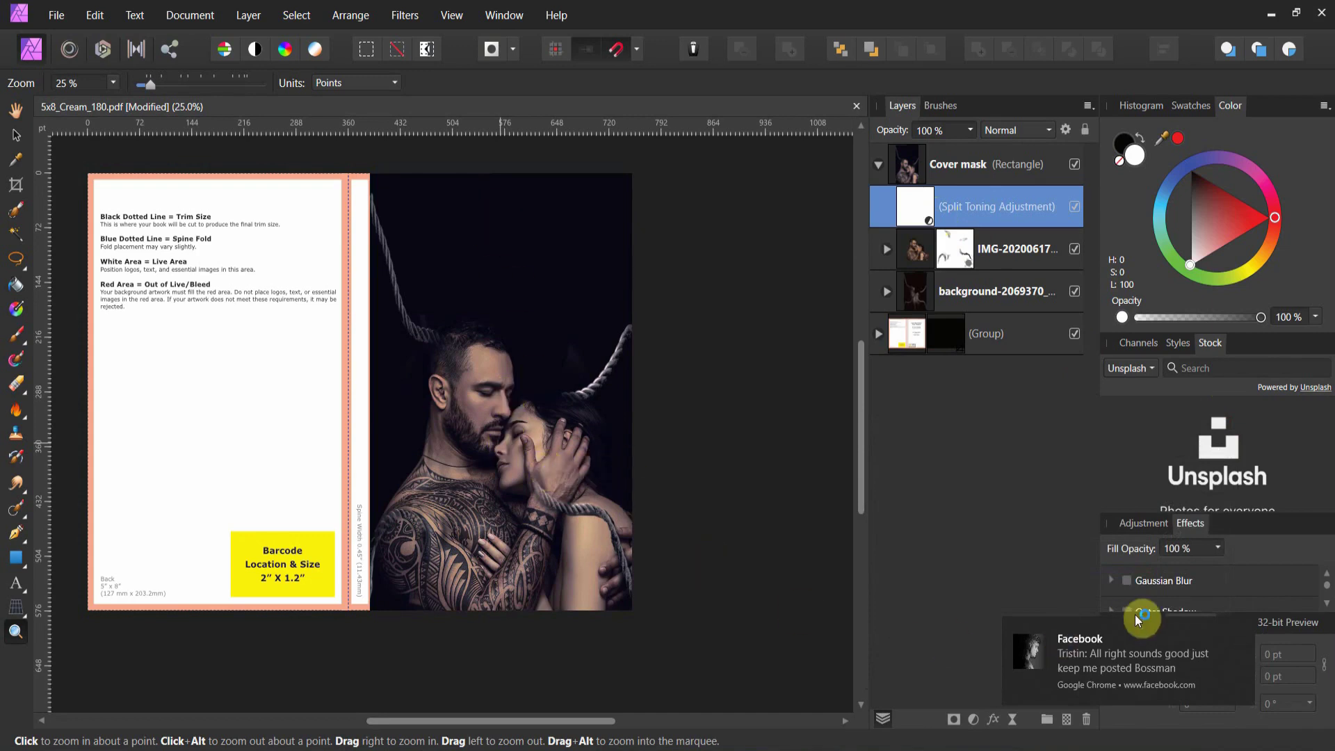
{"action": "left_click", "coordinate": [975, 720]}
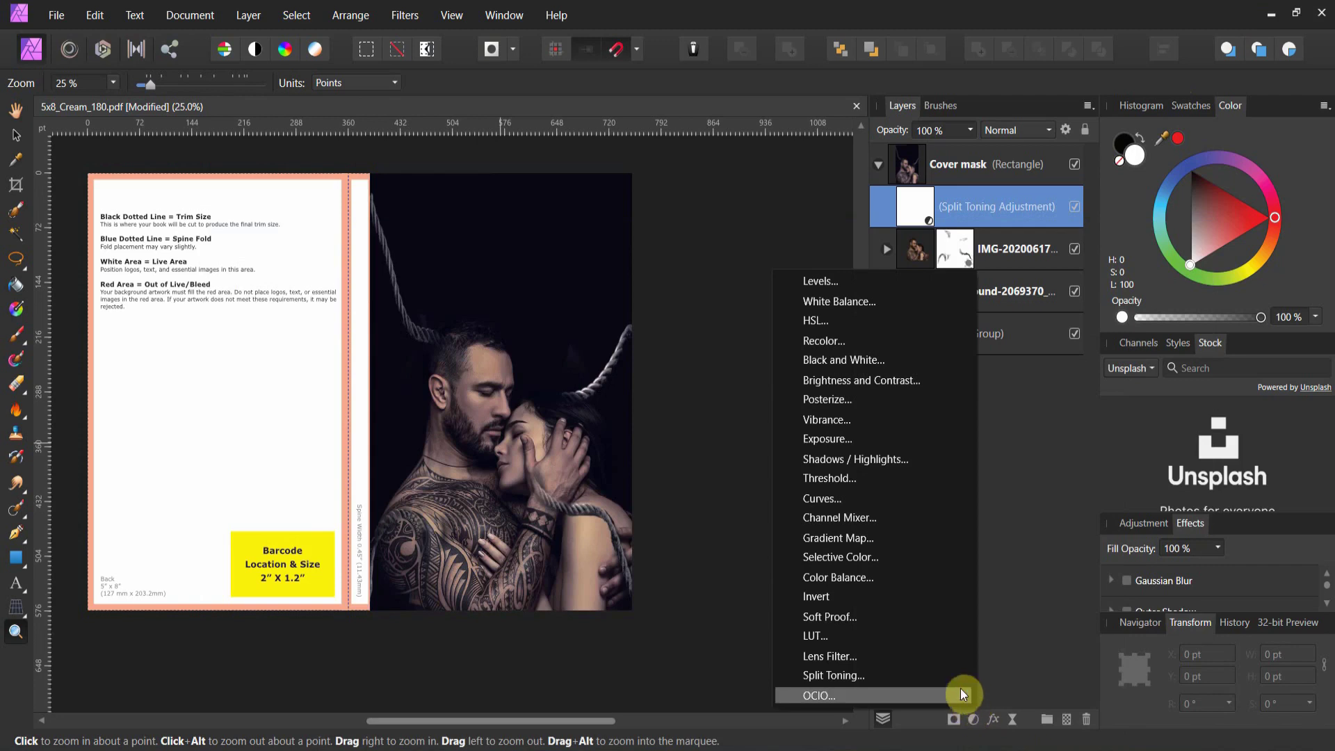
Step: Use Selective Color on Blacks: Cyan 27%, Magenta 23%, Yellow −14%, Black −9%
{"action": "left_click", "coordinate": [900, 556]}
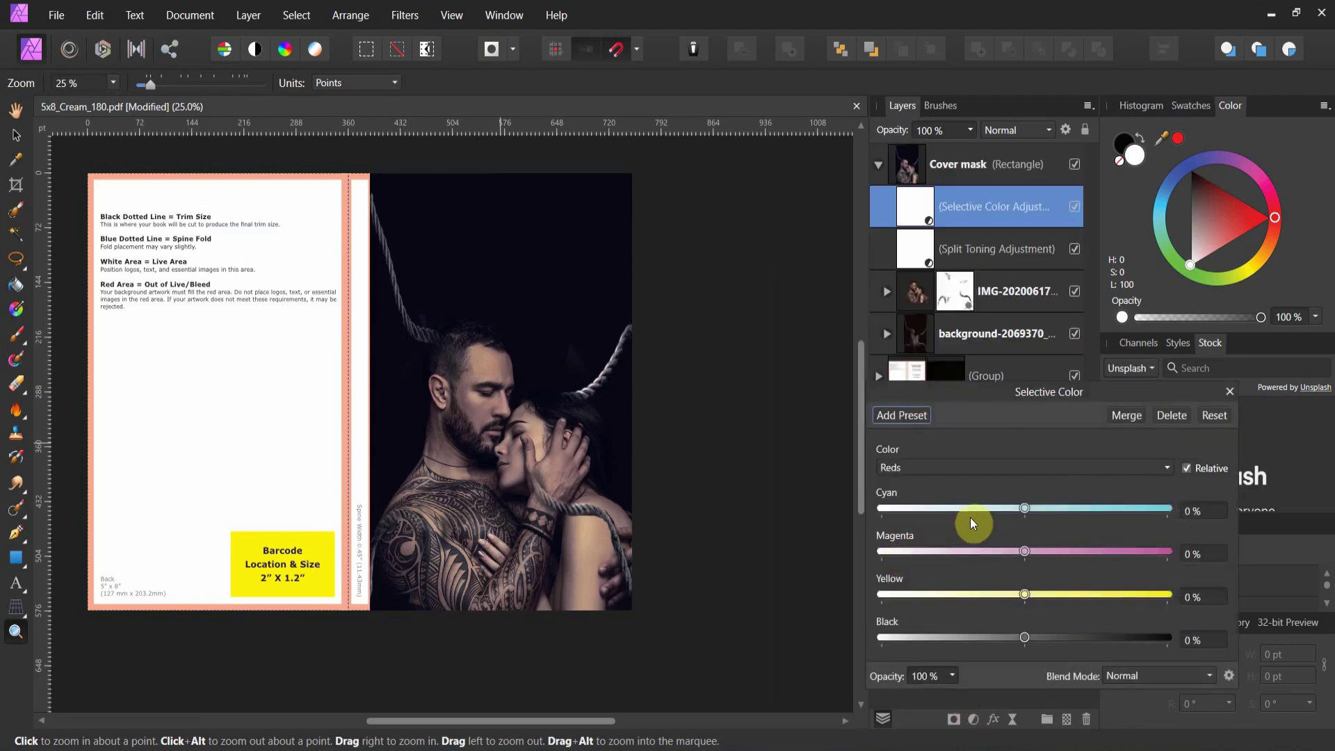
{"action": "left_click", "coordinate": [982, 468]}
{"action": "left_click", "coordinate": [954, 649]}
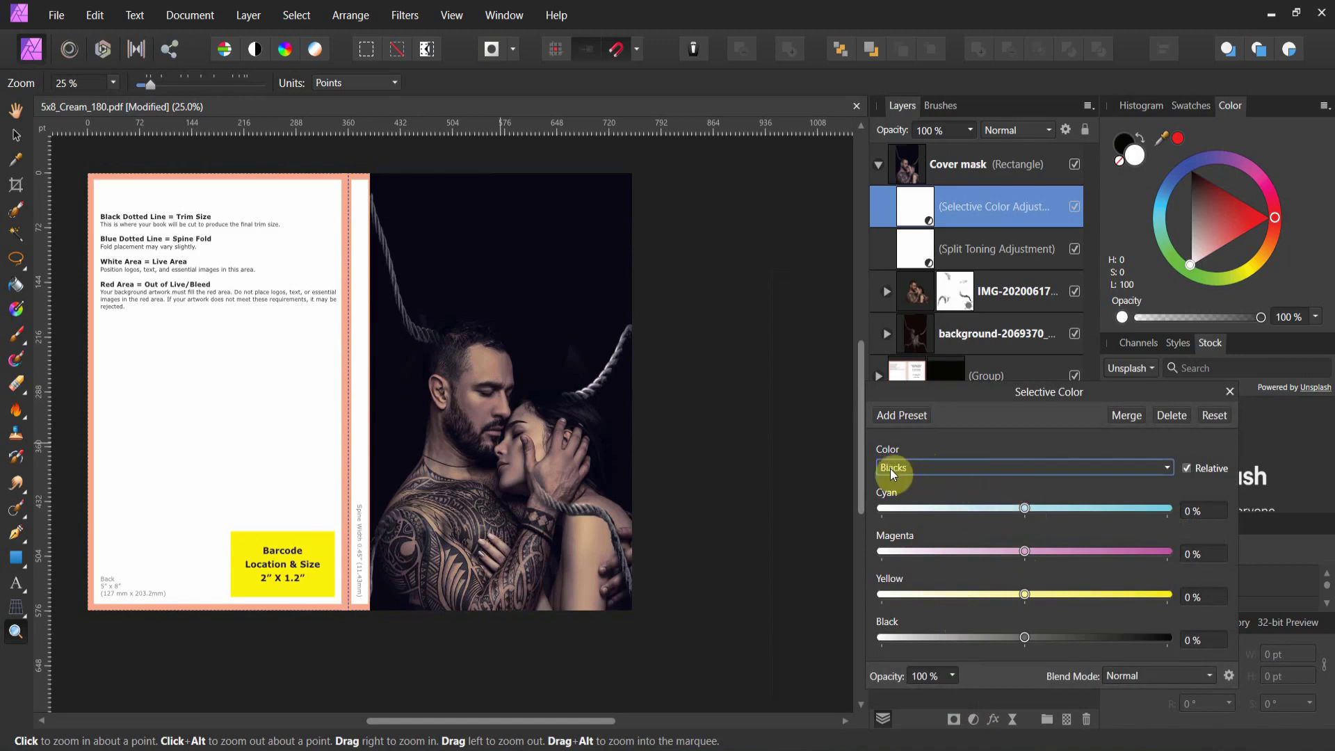
{"action": "left_click_drag", "start_coordinate": [1025, 507], "coordinate": [1000, 597]}
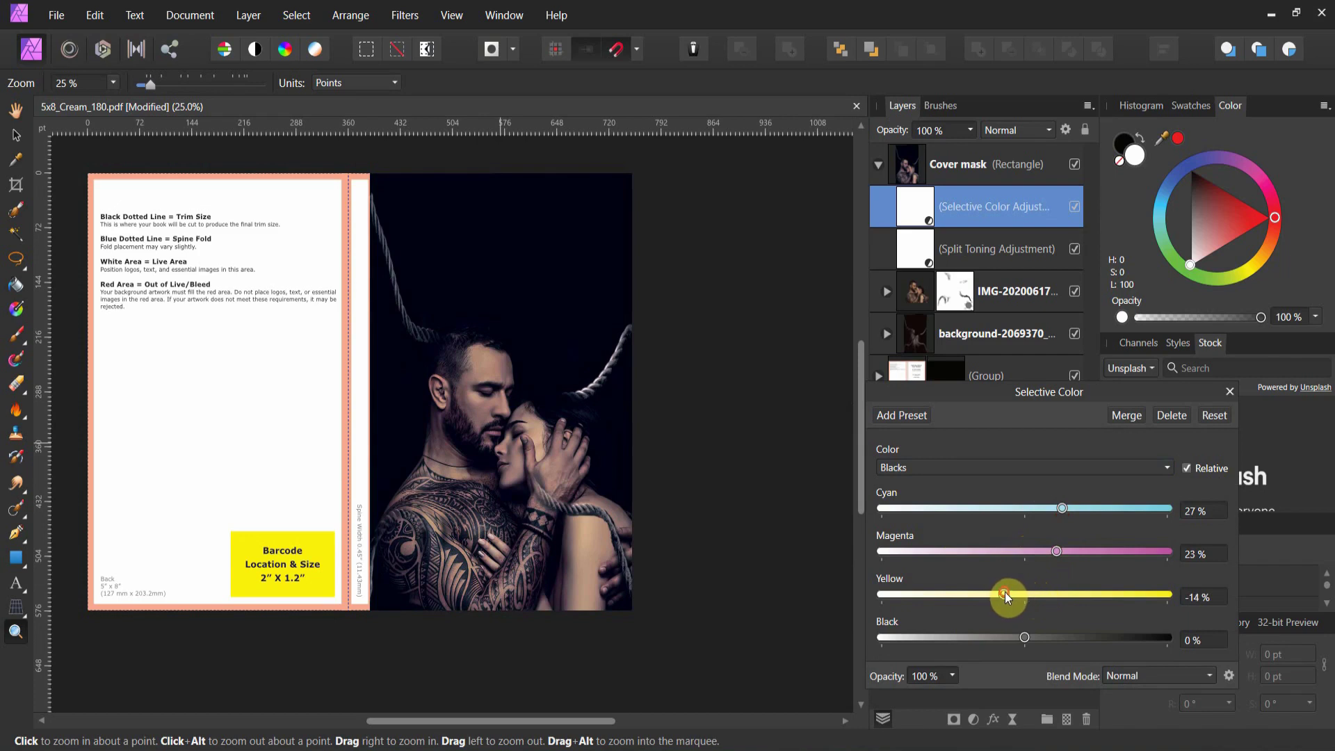
{"action": "mouse_move", "coordinate": [1033, 635]}
{"action": "left_mouse_down"}
{"action": "mouse_move", "coordinate": [1053, 637]}
{"action": "mouse_move", "coordinate": [1014, 641]}
{"action": "left_mouse_up"}
{"action": "left_click", "coordinate": [1229, 391]}
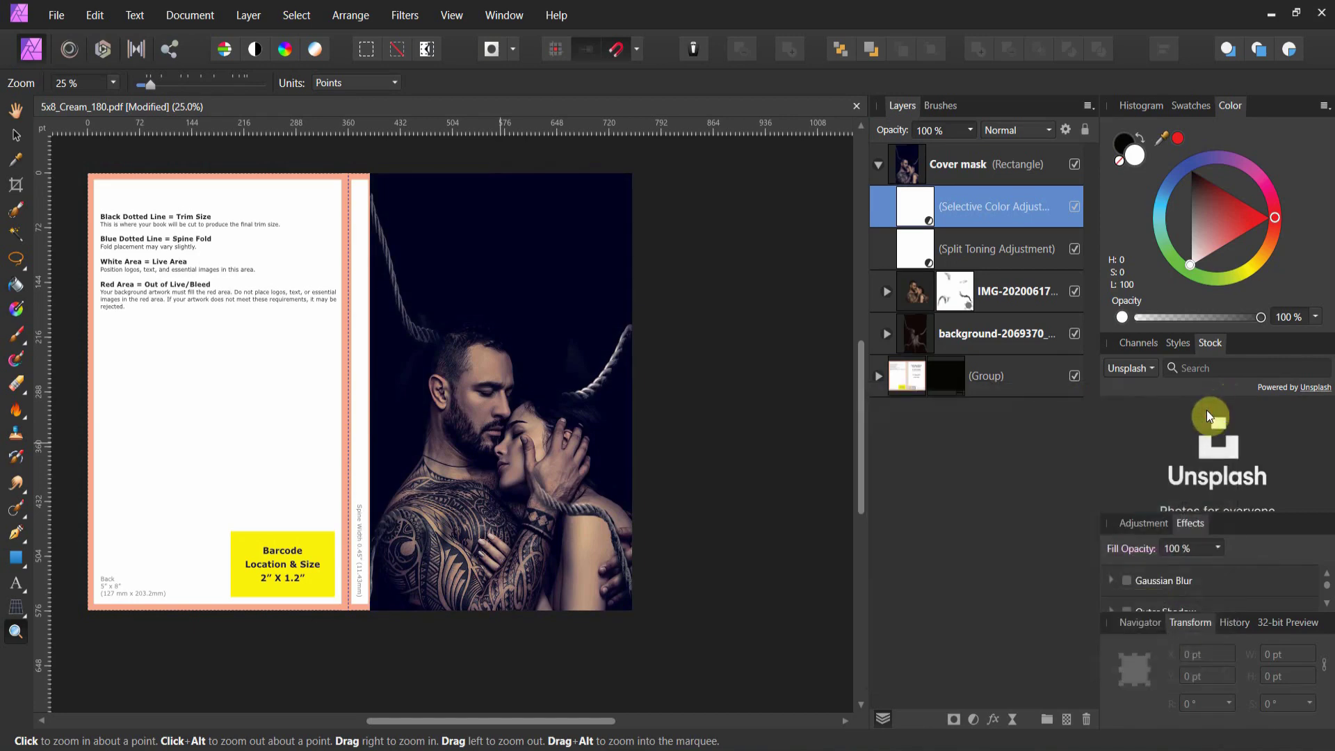
Step: Add a Live Clarity filter layer from Sharpen and set its strength to about 58%
{"action": "left_click", "coordinate": [247, 15]}
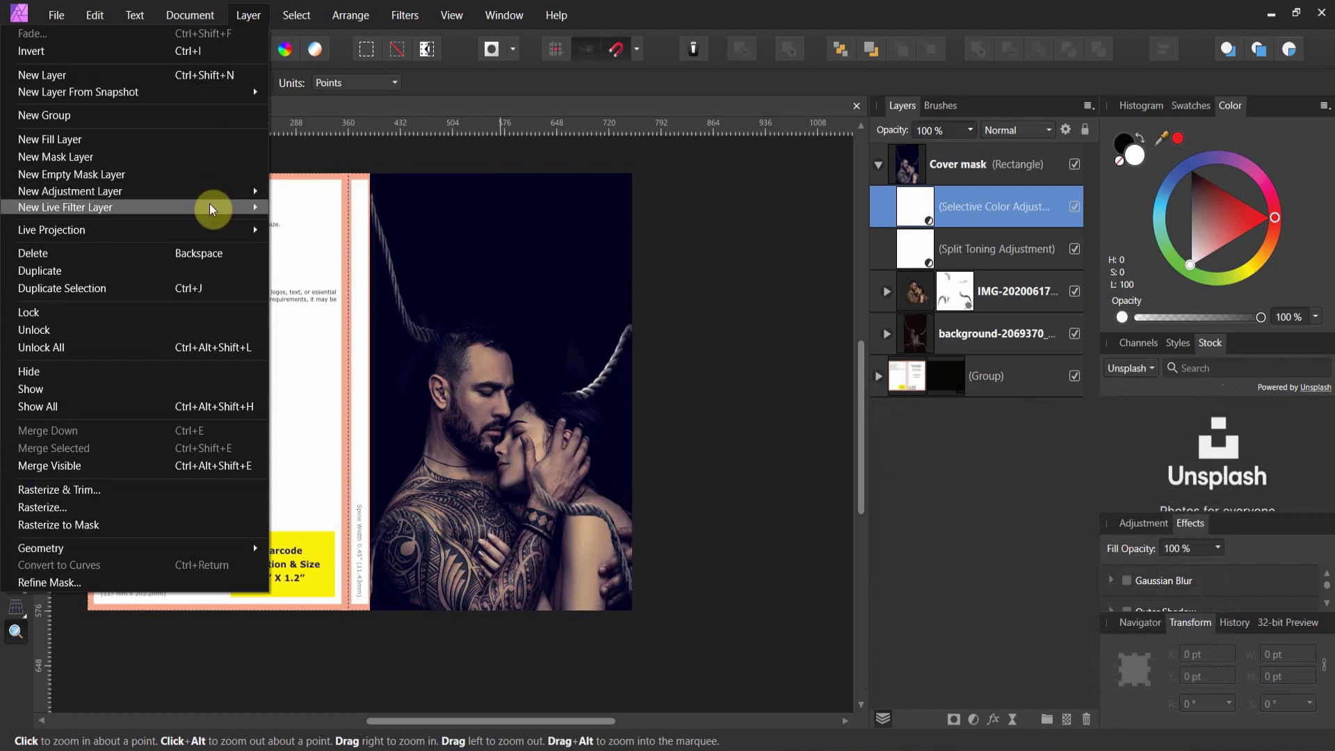
{"action": "mouse_move", "coordinate": [212, 209]}
{"action": "mouse_move", "coordinate": [293, 227]}
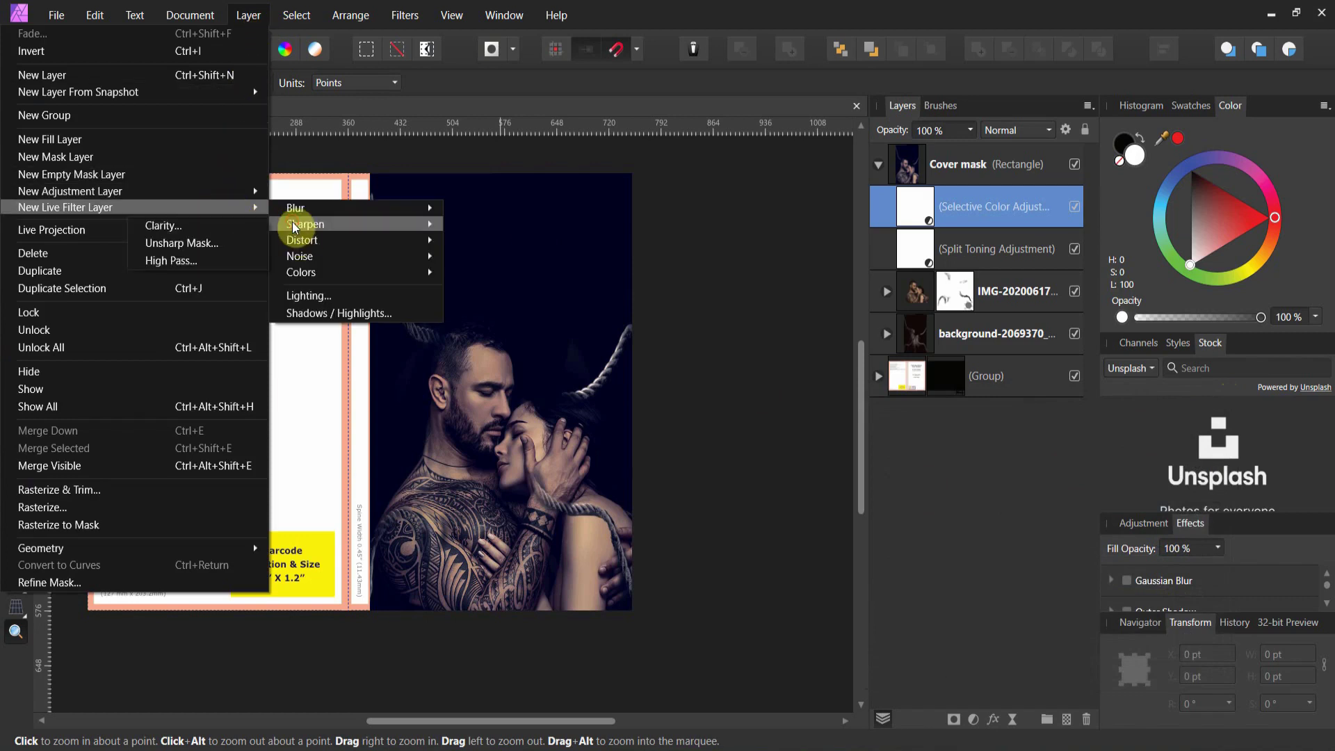
{"action": "left_click", "coordinate": [209, 227]}
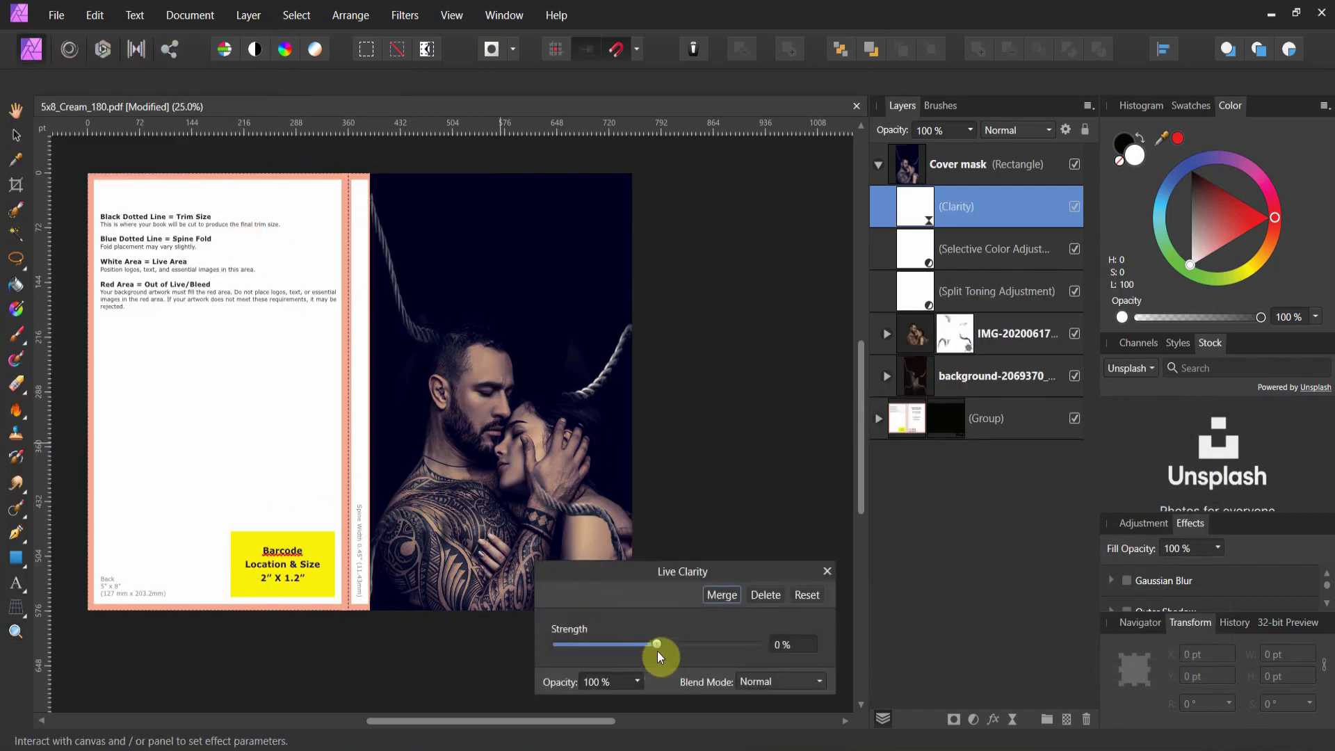
{"action": "left_click_drag", "start_coordinate": [657, 645], "coordinate": [720, 645]}
Step: Place the annie-spratt concrete texture over the cover at 449.1 × 660 pt and move it up the stack
{"action": "left_click", "coordinate": [827, 571]}
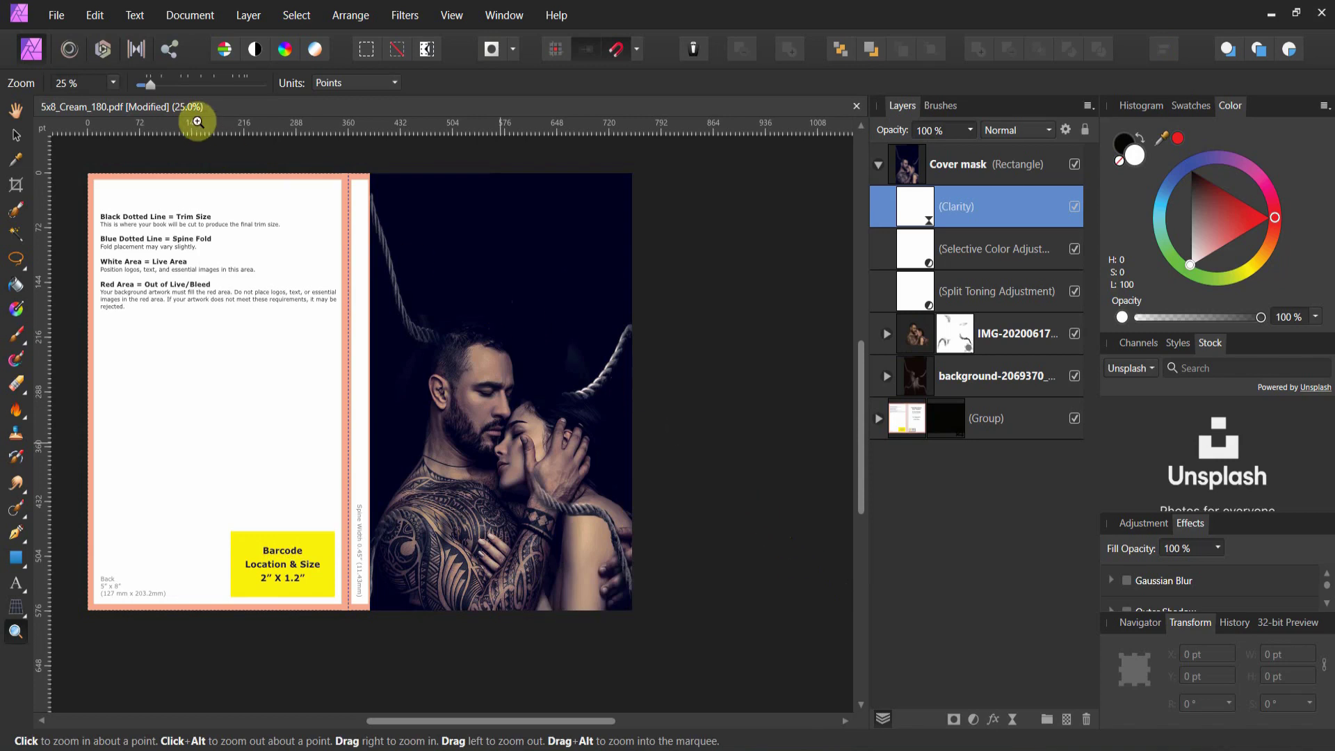
{"action": "left_click", "coordinate": [54, 14]}
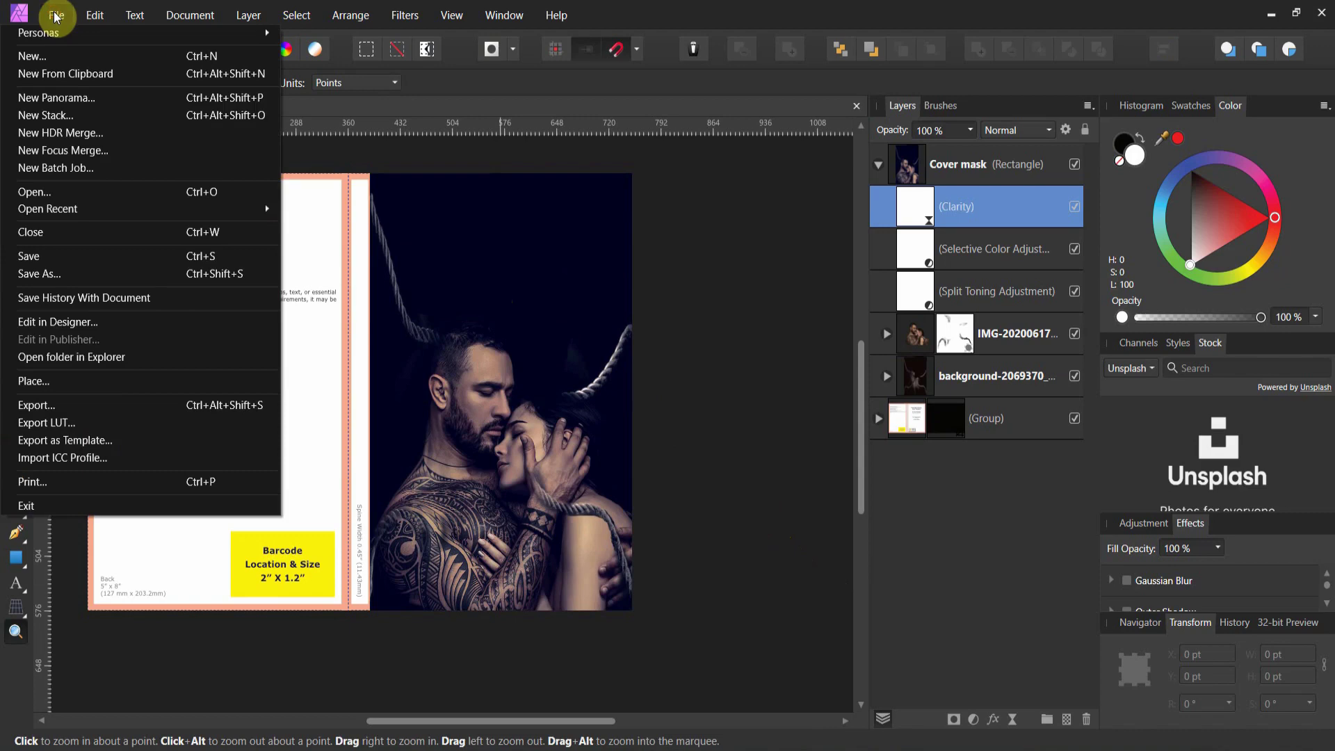
{"action": "left_click", "coordinate": [98, 385]}
{"action": "left_click", "coordinate": [440, 197]}
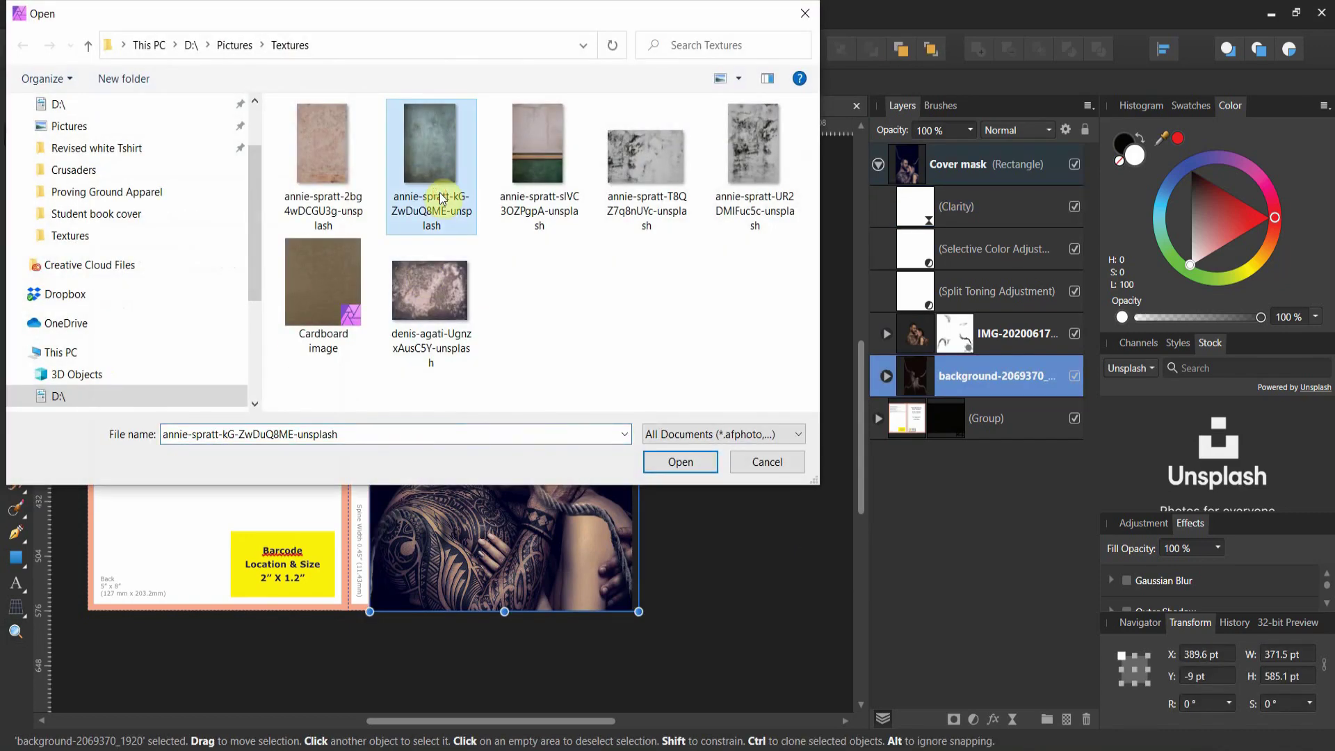
{"action": "double_click", "coordinate": [440, 193]}
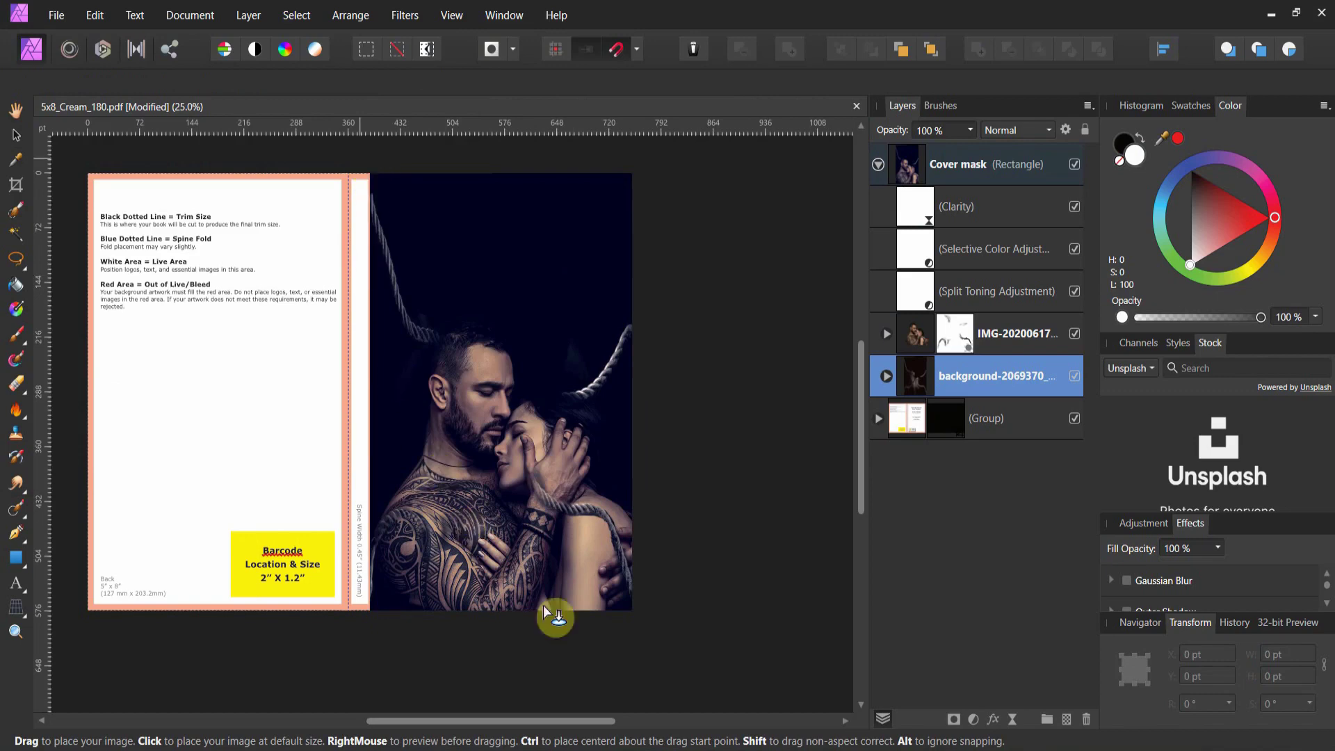
{"action": "left_click_drag", "start_coordinate": [698, 659], "coordinate": [685, 649]}
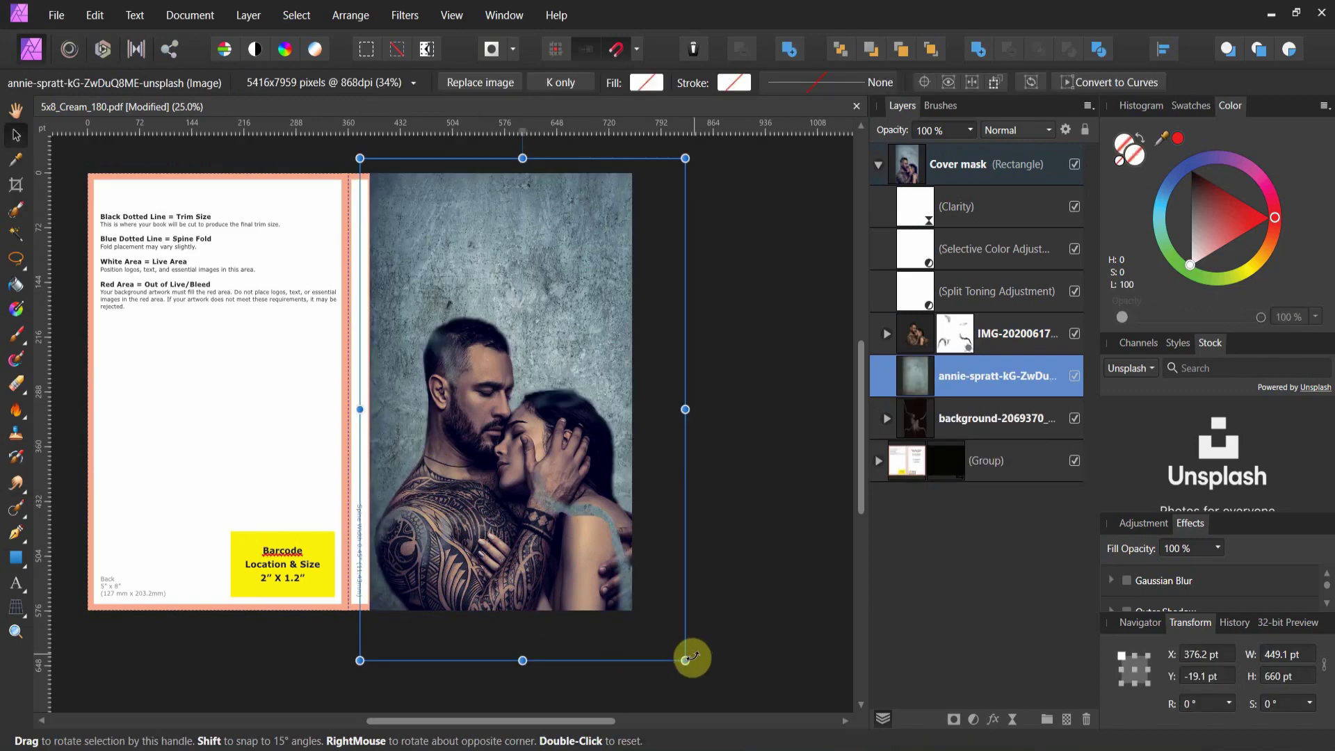
{"action": "left_click_drag", "start_coordinate": [920, 373], "coordinate": [941, 196]}
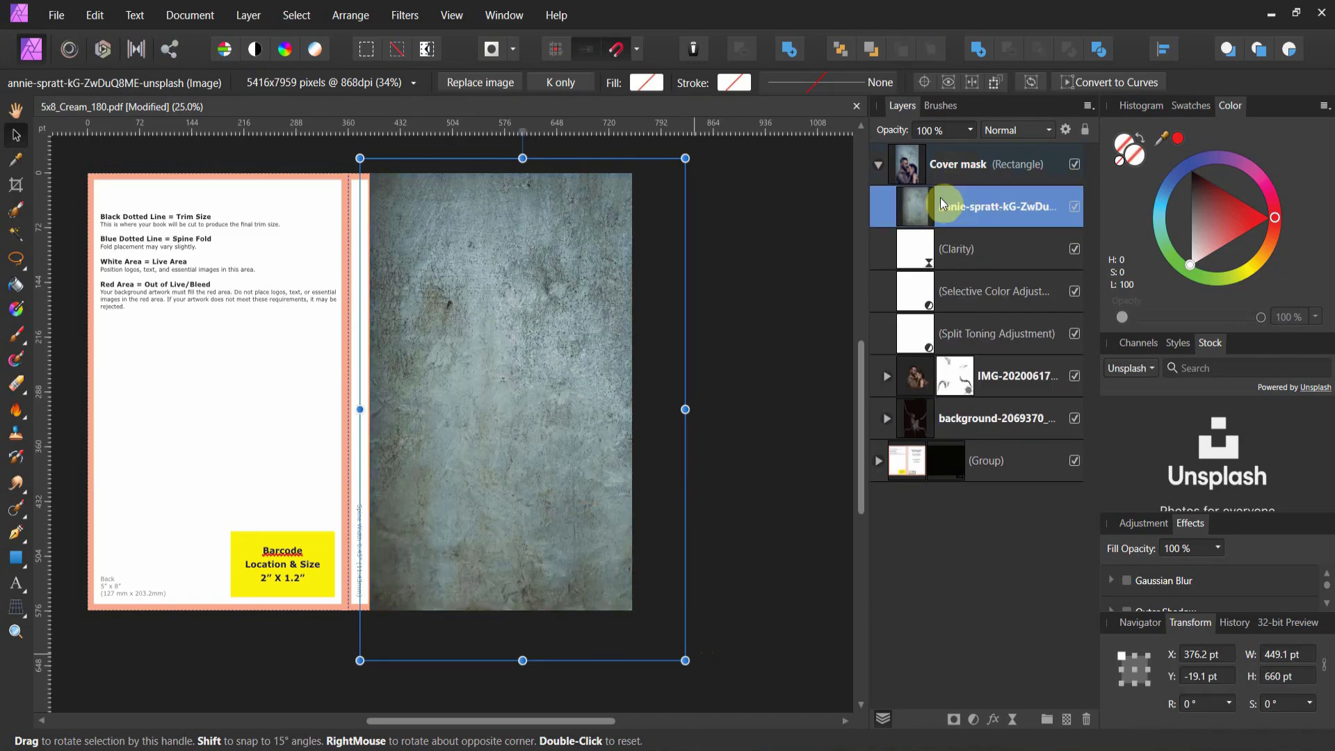
Step: Nest the texture atop Cover mask, blend it with Overlay at 50% opacity, and reselect it
{"action": "left_click", "coordinate": [998, 130]}
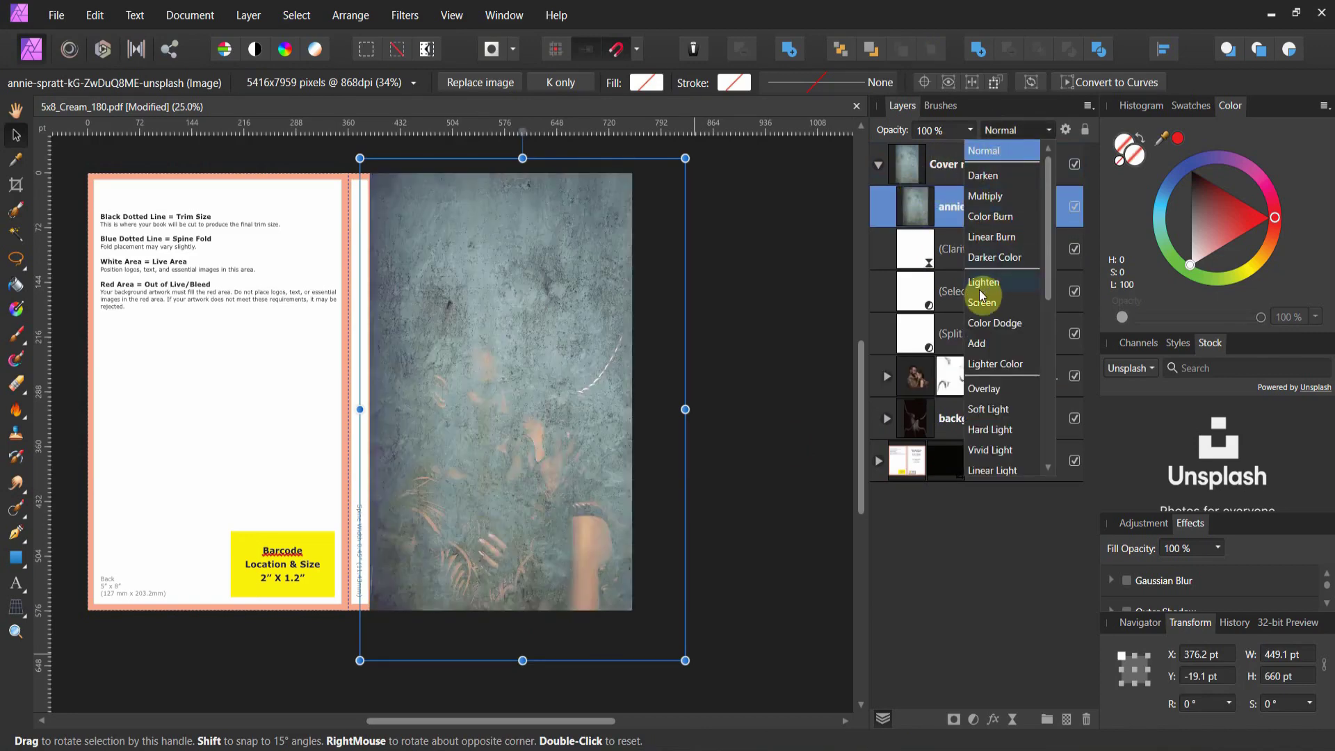
{"action": "left_click", "coordinate": [985, 386]}
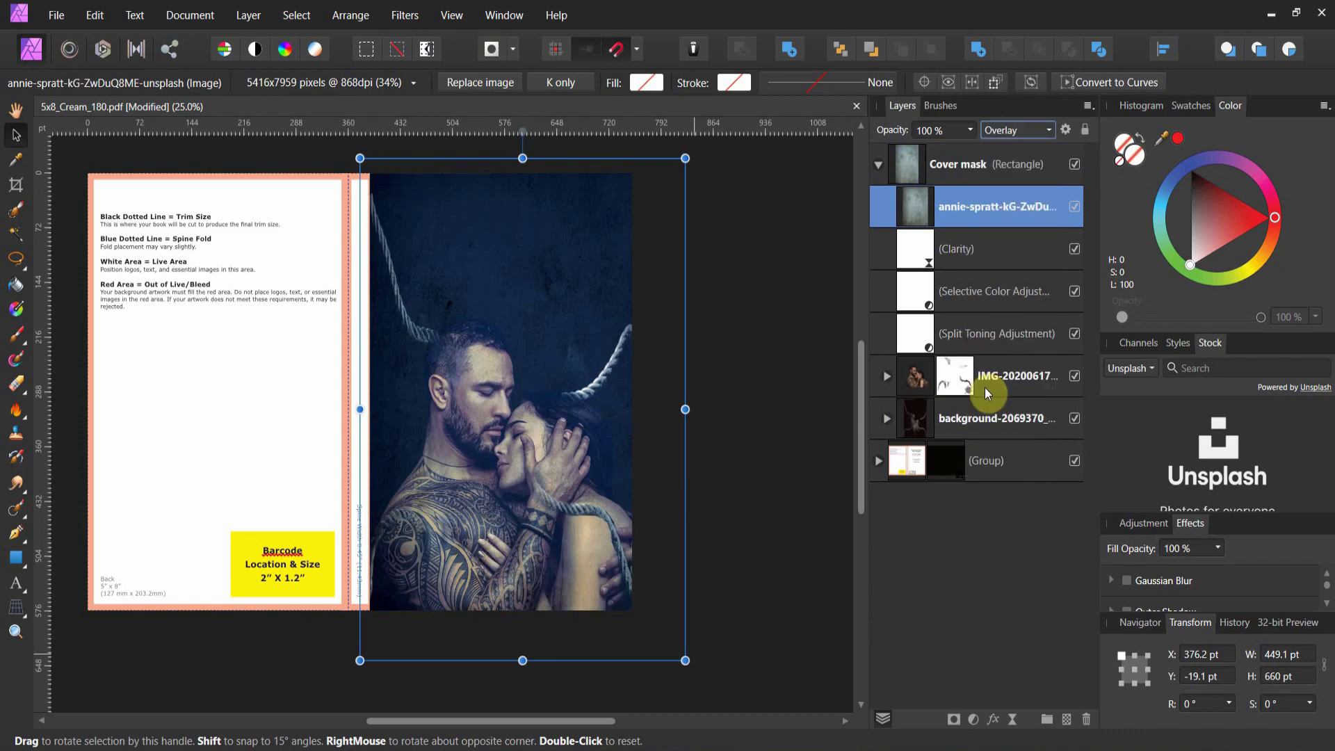
{"action": "left_click", "coordinate": [970, 130]}
{"action": "left_click_drag", "start_coordinate": [971, 148], "coordinate": [932, 151]}
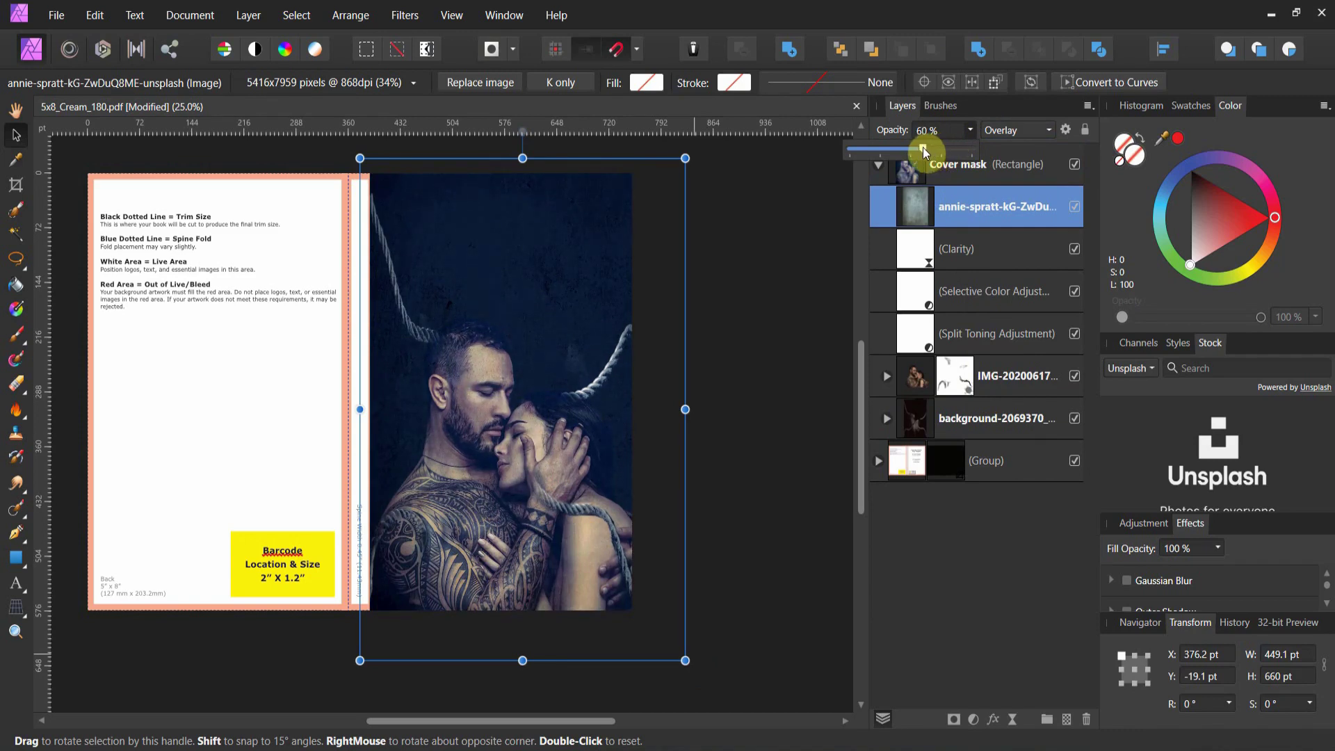
{"action": "left_click_drag", "start_coordinate": [913, 152], "coordinate": [913, 151]}
{"action": "left_click", "coordinate": [795, 274]}
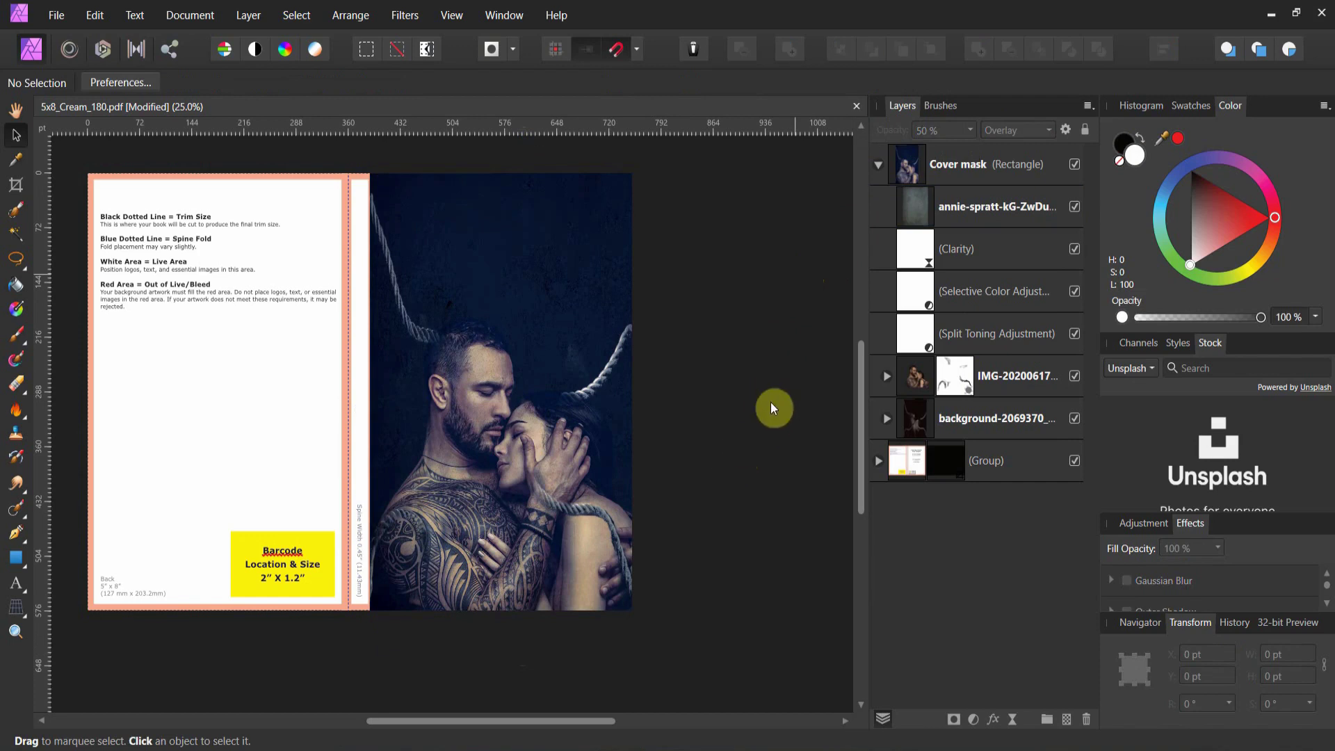
{"action": "left_click", "coordinate": [927, 214]}
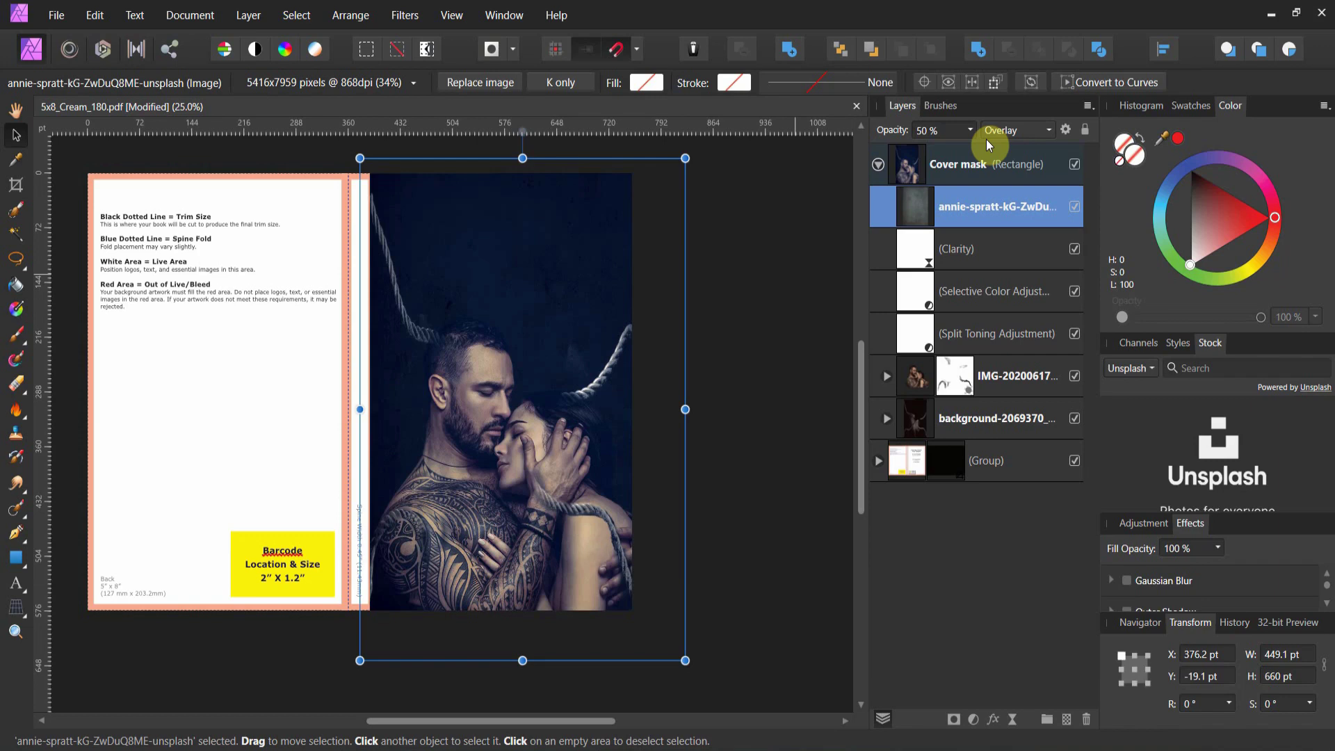
Step: Add a Live Lighting filter layer via Layer > New Live Filter Layer > Lighting
{"action": "left_click", "coordinate": [265, 21]}
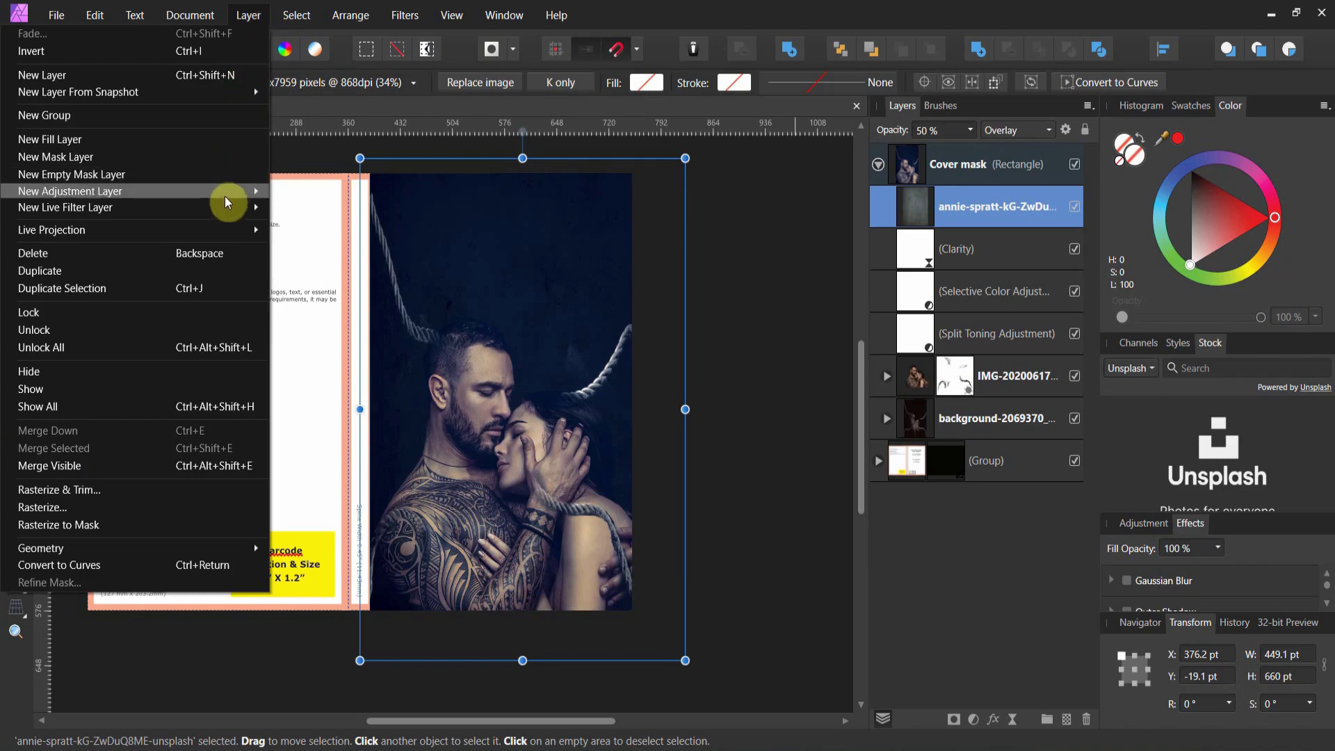
{"action": "mouse_move", "coordinate": [228, 208]}
{"action": "mouse_move", "coordinate": [281, 241]}
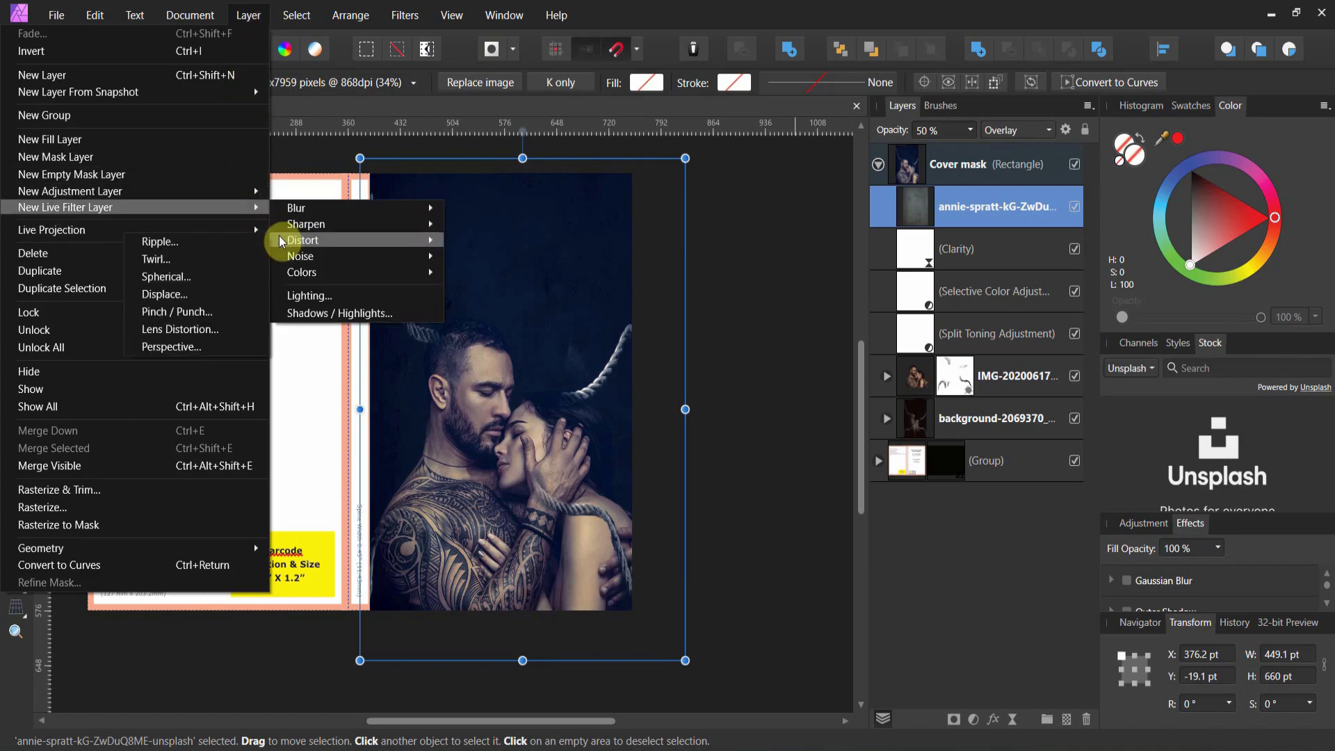
{"action": "left_click", "coordinate": [307, 296]}
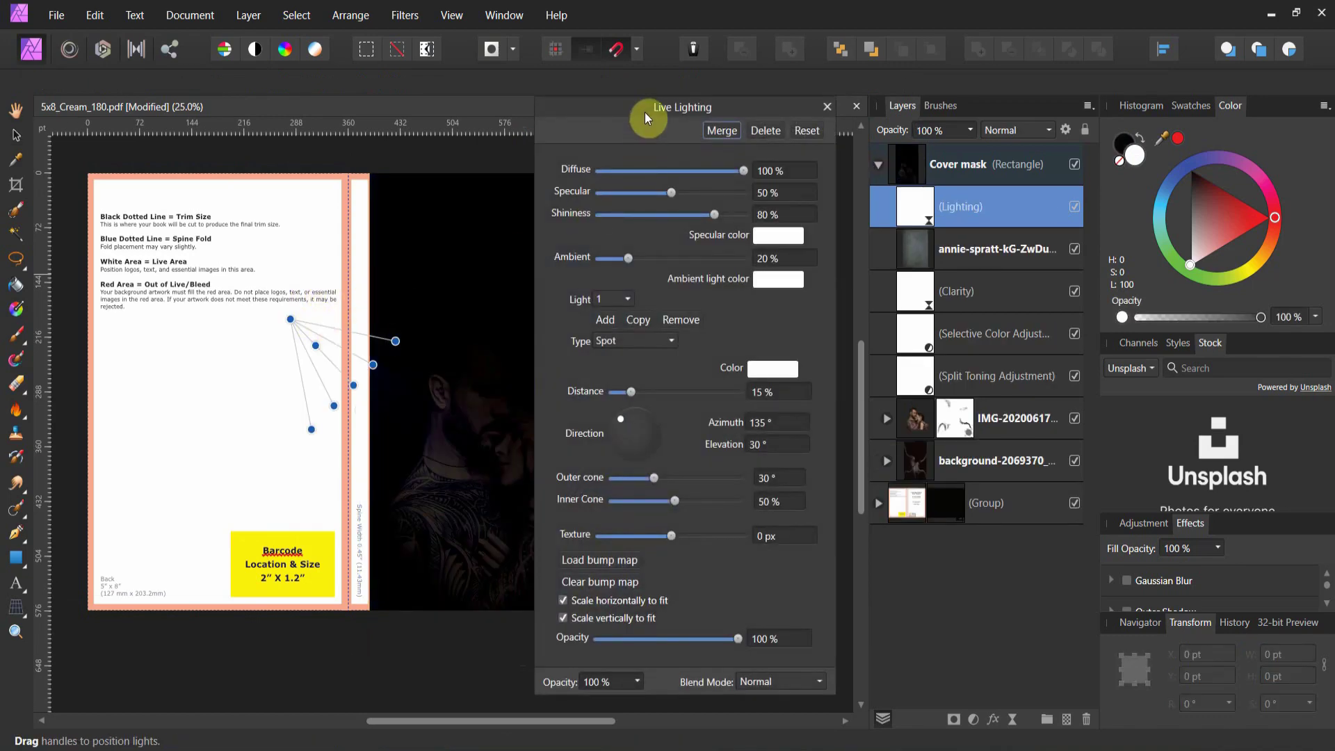
{"action": "left_click_drag", "start_coordinate": [646, 115], "coordinate": [1053, 154]}
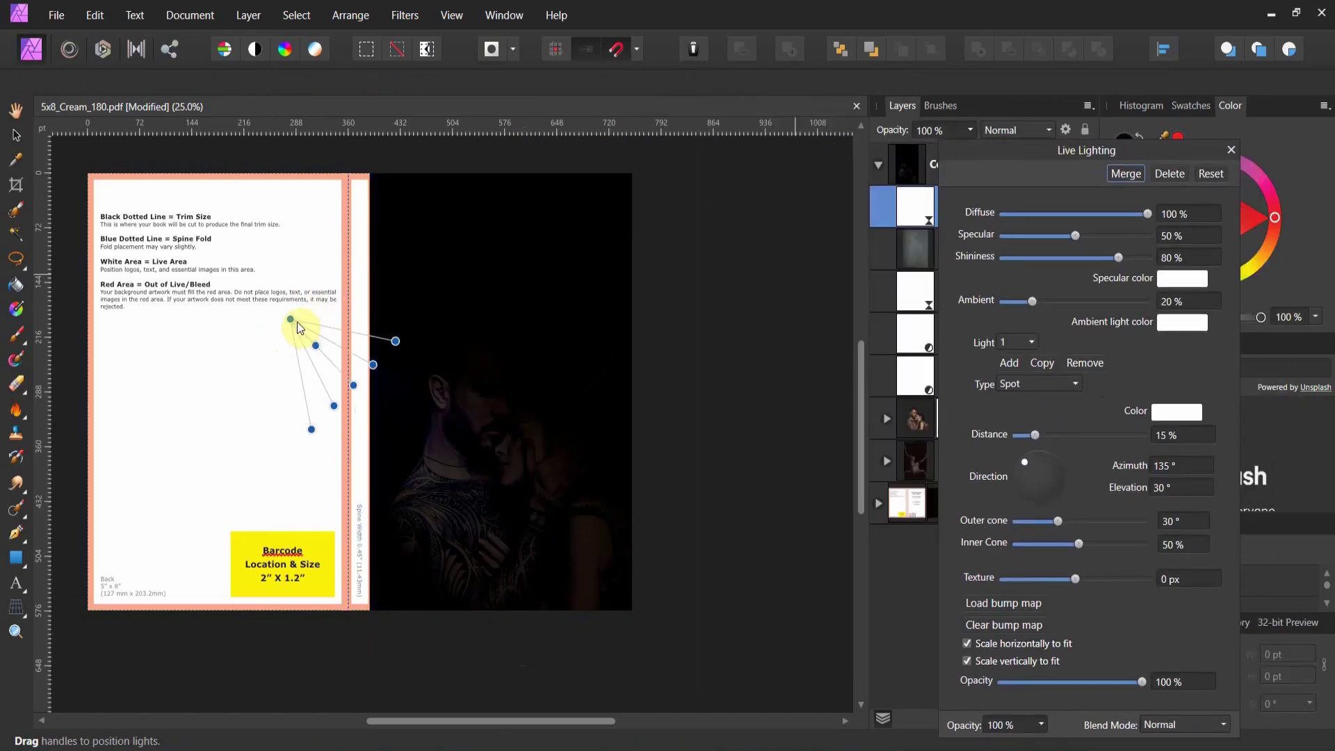
Step: Aim the spot light onto the couple with 64% distance and a 37.6° outer cone
{"action": "left_click_drag", "start_coordinate": [298, 324], "coordinate": [588, 518]}
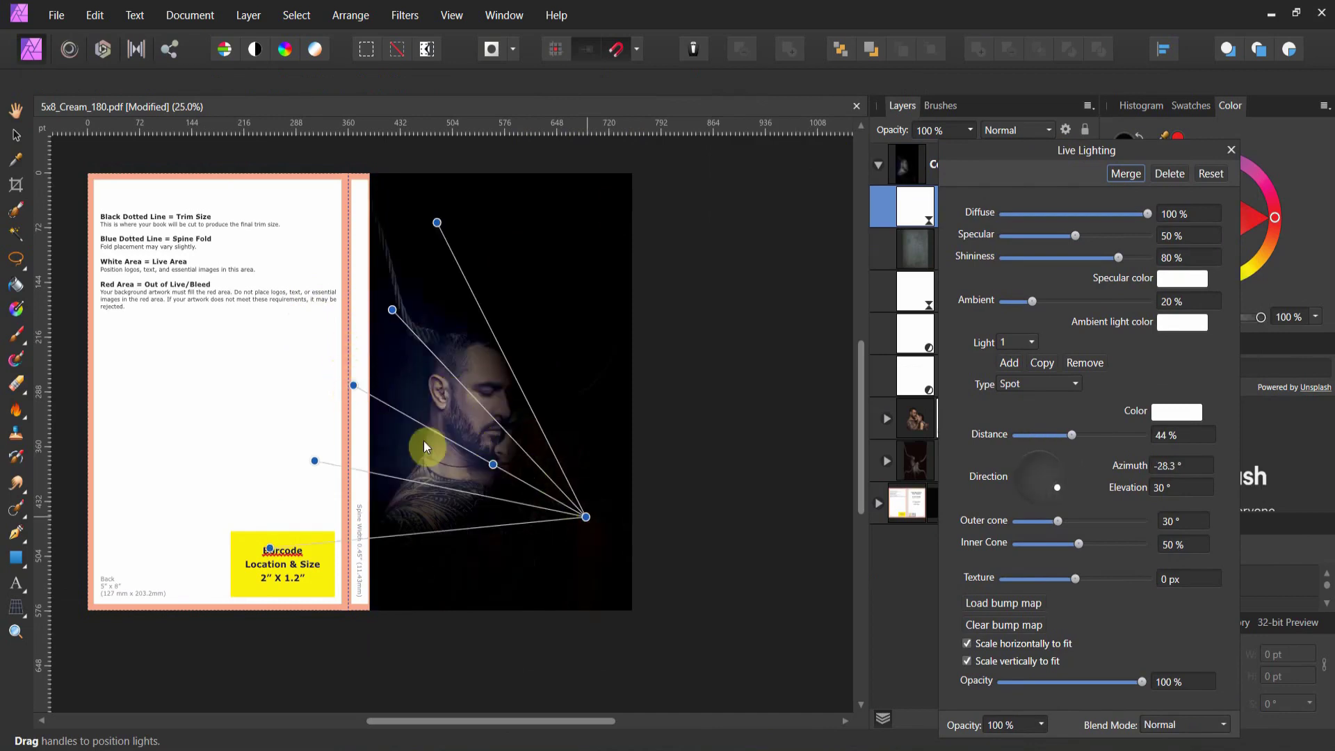
{"action": "left_click_drag", "start_coordinate": [528, 533], "coordinate": [457, 459]}
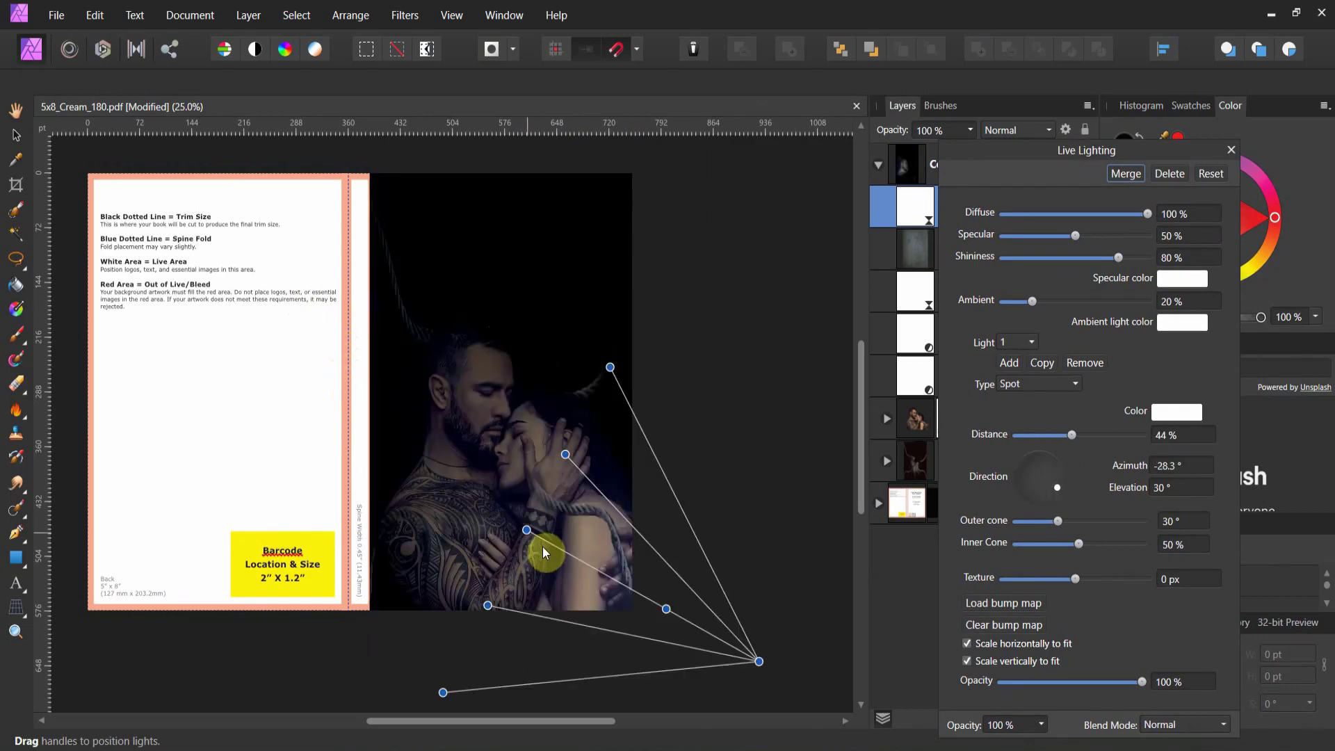
{"action": "left_click_drag", "start_coordinate": [526, 534], "coordinate": [575, 539]}
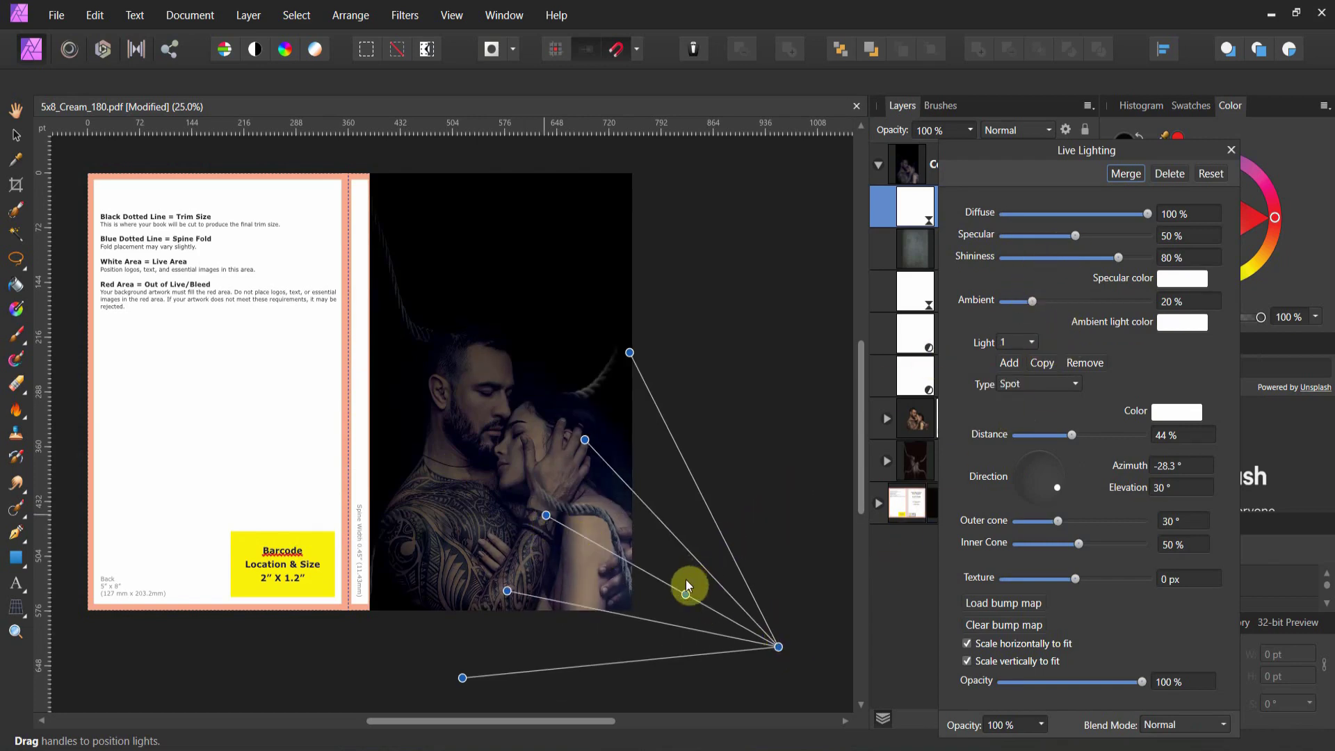
{"action": "left_click_drag", "start_coordinate": [659, 578], "coordinate": [651, 570]}
{"action": "left_click_drag", "start_coordinate": [625, 349], "coordinate": [631, 314]}
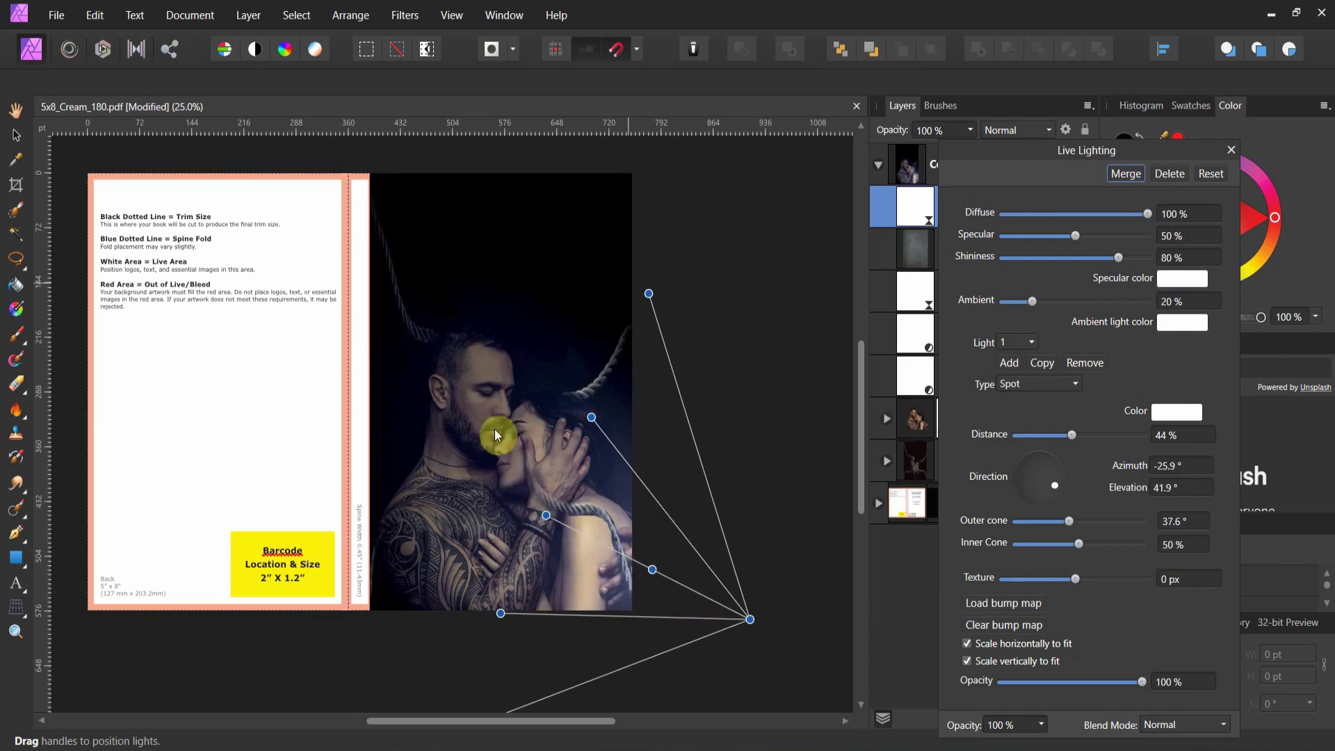
{"action": "left_click_drag", "start_coordinate": [481, 405], "coordinate": [455, 375]}
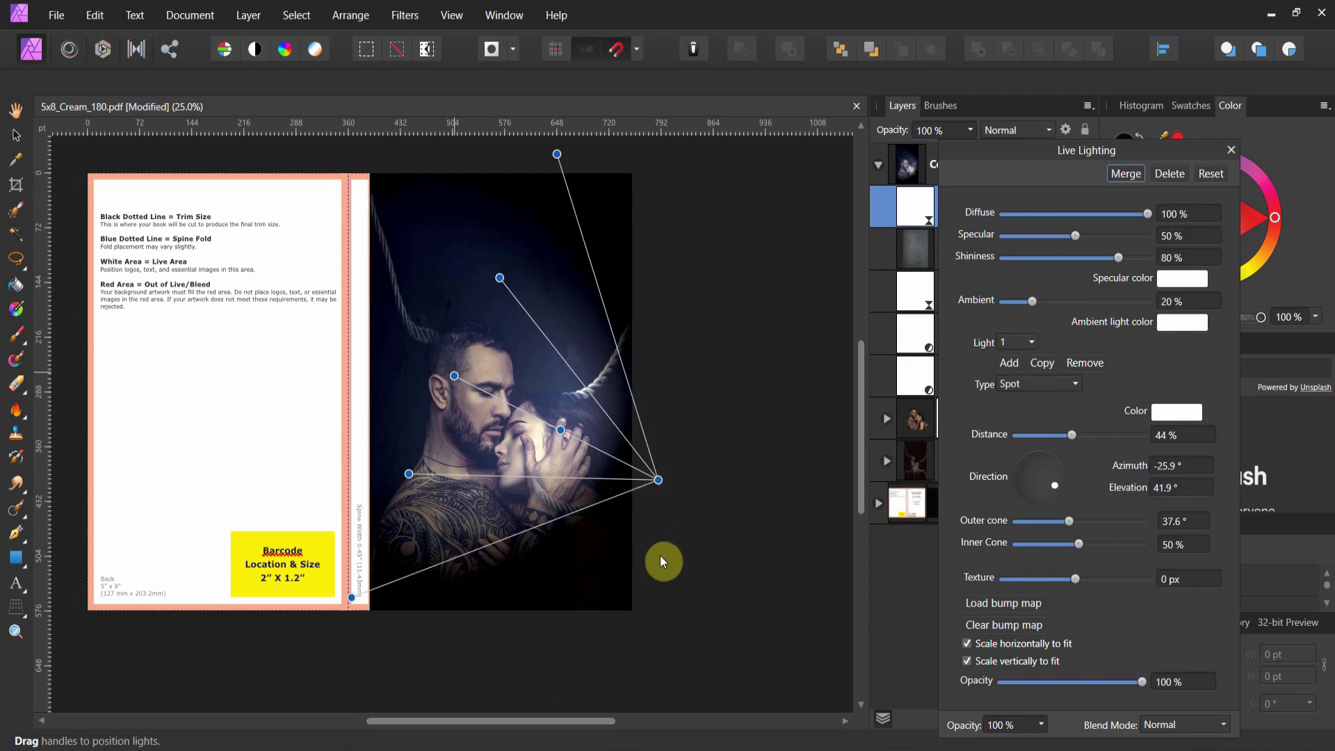
{"action": "left_click_drag", "start_coordinate": [667, 593], "coordinate": [683, 623]}
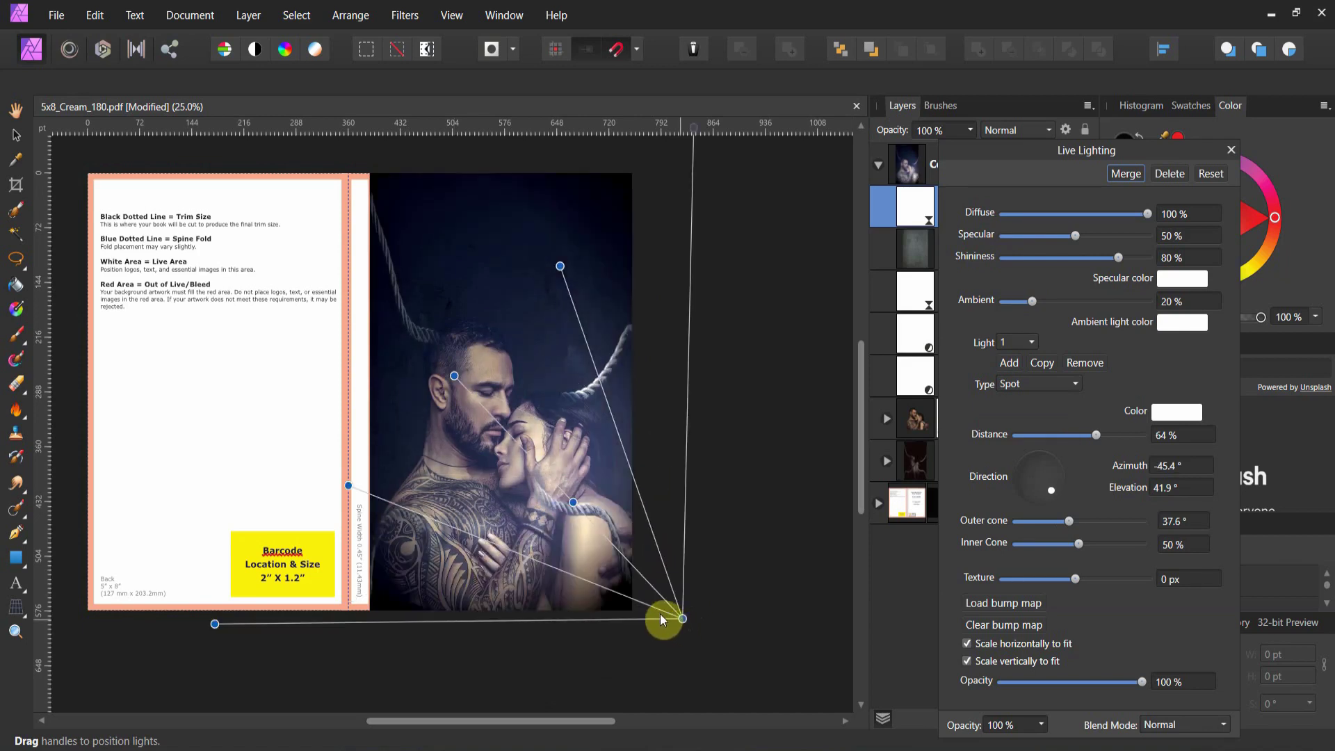
Step: Give the light a pale-yellow specular colour and 90% diffuse, then close Live Lighting
{"action": "left_click", "coordinate": [1177, 281]}
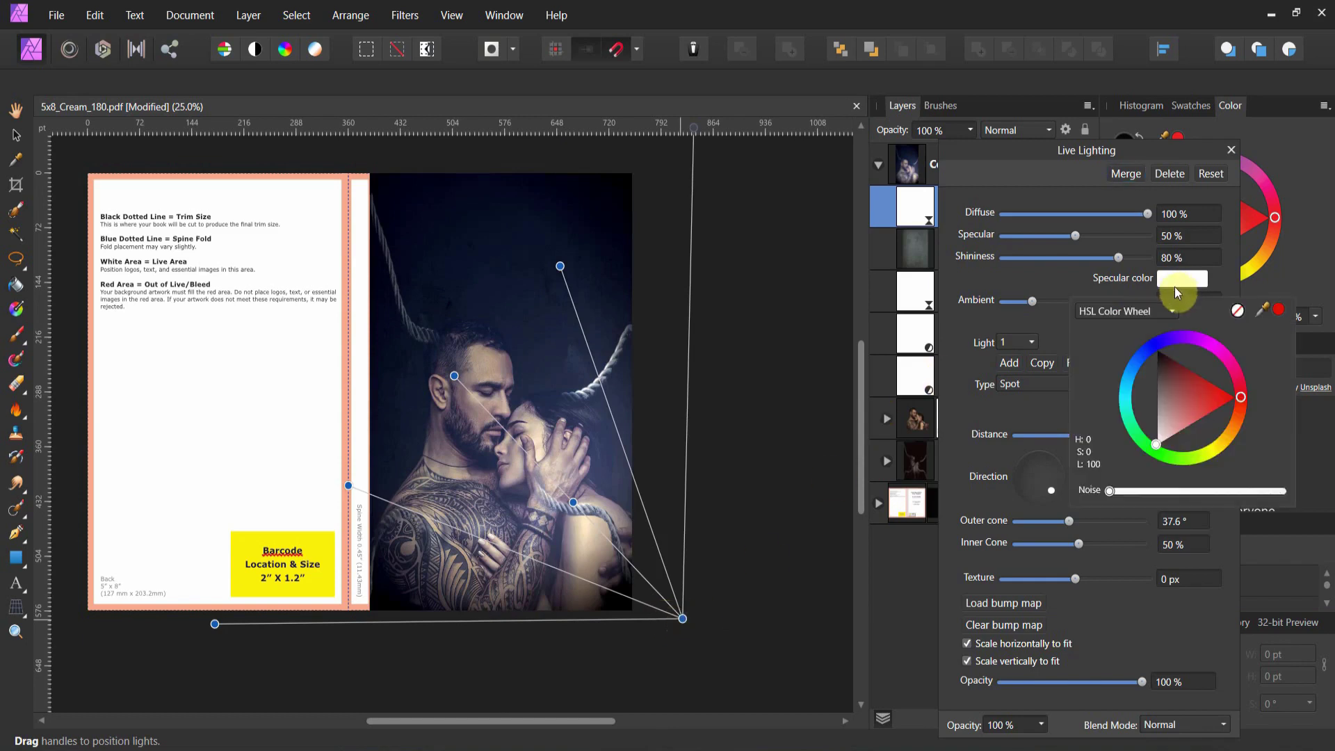
{"action": "left_click", "coordinate": [1234, 437]}
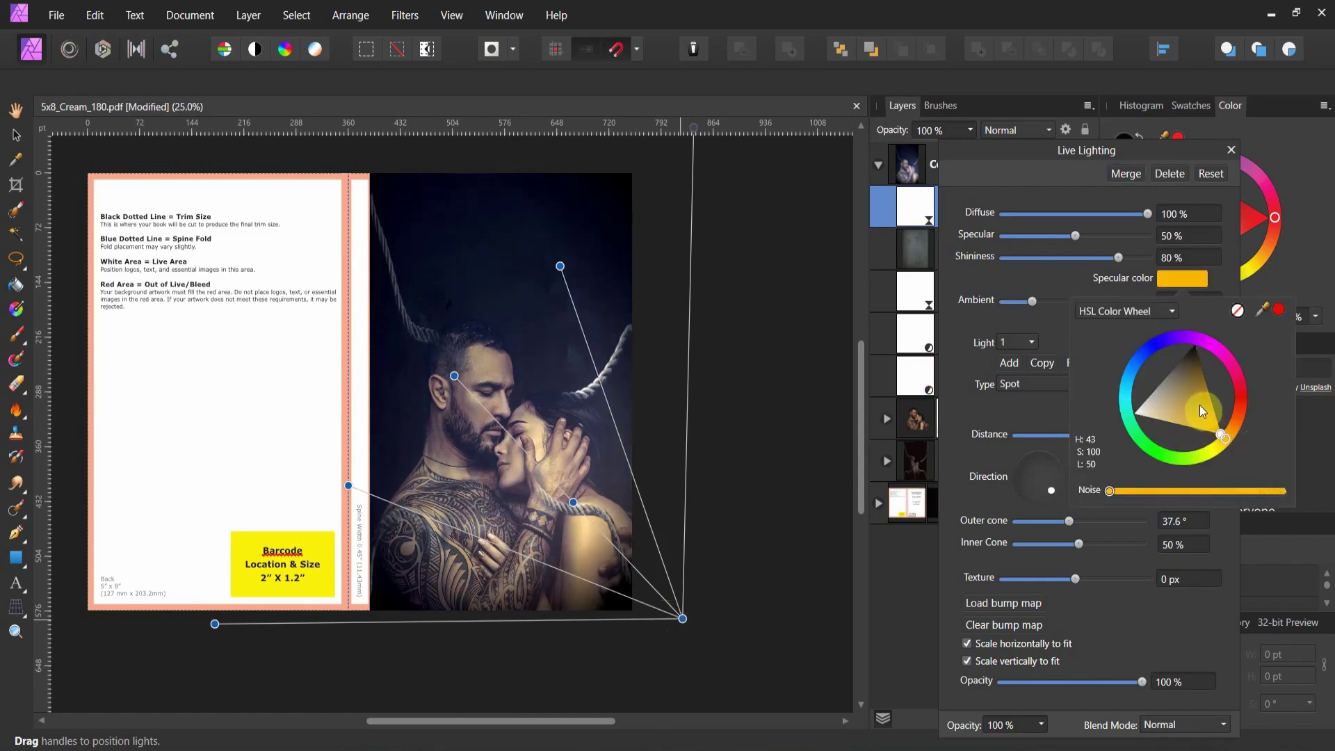
{"action": "mouse_move", "coordinate": [1175, 408]}
{"action": "left_mouse_down"}
{"action": "mouse_move", "coordinate": [1159, 423]}
{"action": "mouse_move", "coordinate": [1188, 431]}
{"action": "left_mouse_up"}
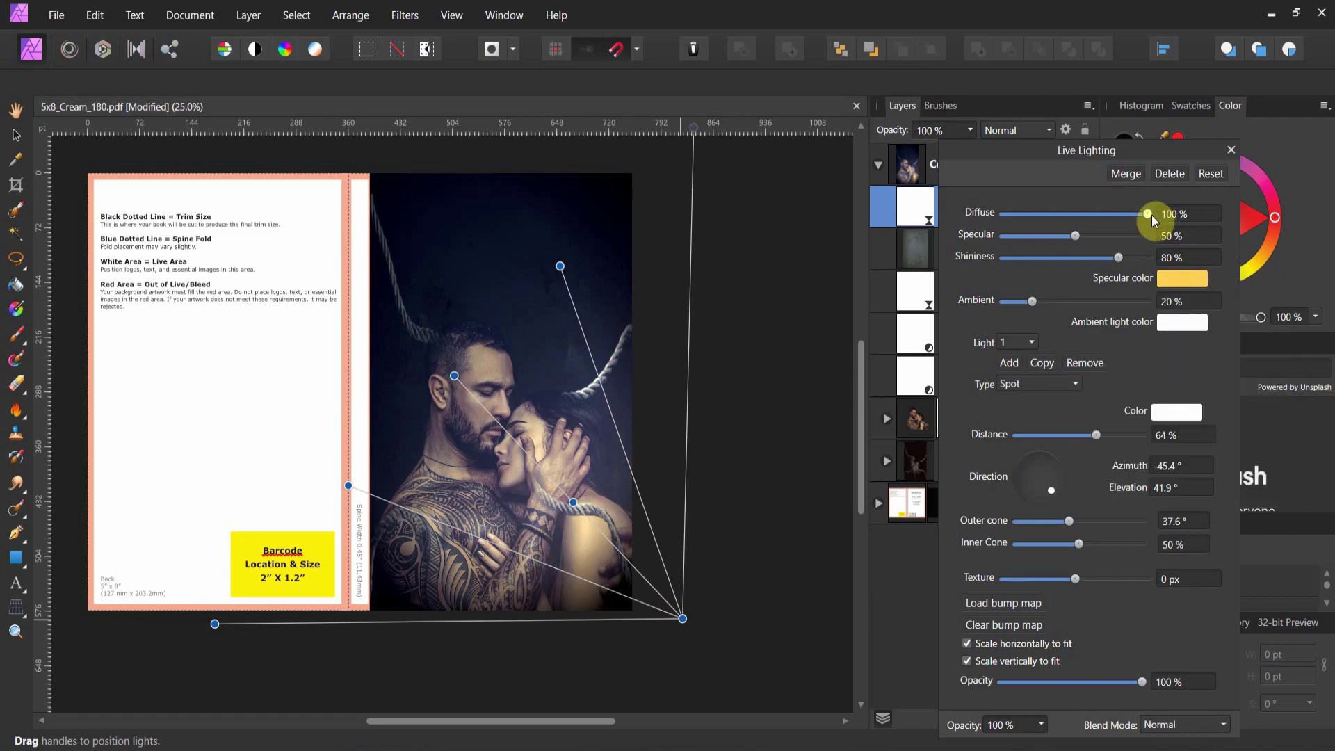
{"action": "mouse_move", "coordinate": [1149, 215]}
{"action": "left_mouse_down"}
{"action": "mouse_move", "coordinate": [1108, 214]}
{"action": "mouse_move", "coordinate": [1132, 219]}
{"action": "left_mouse_up"}
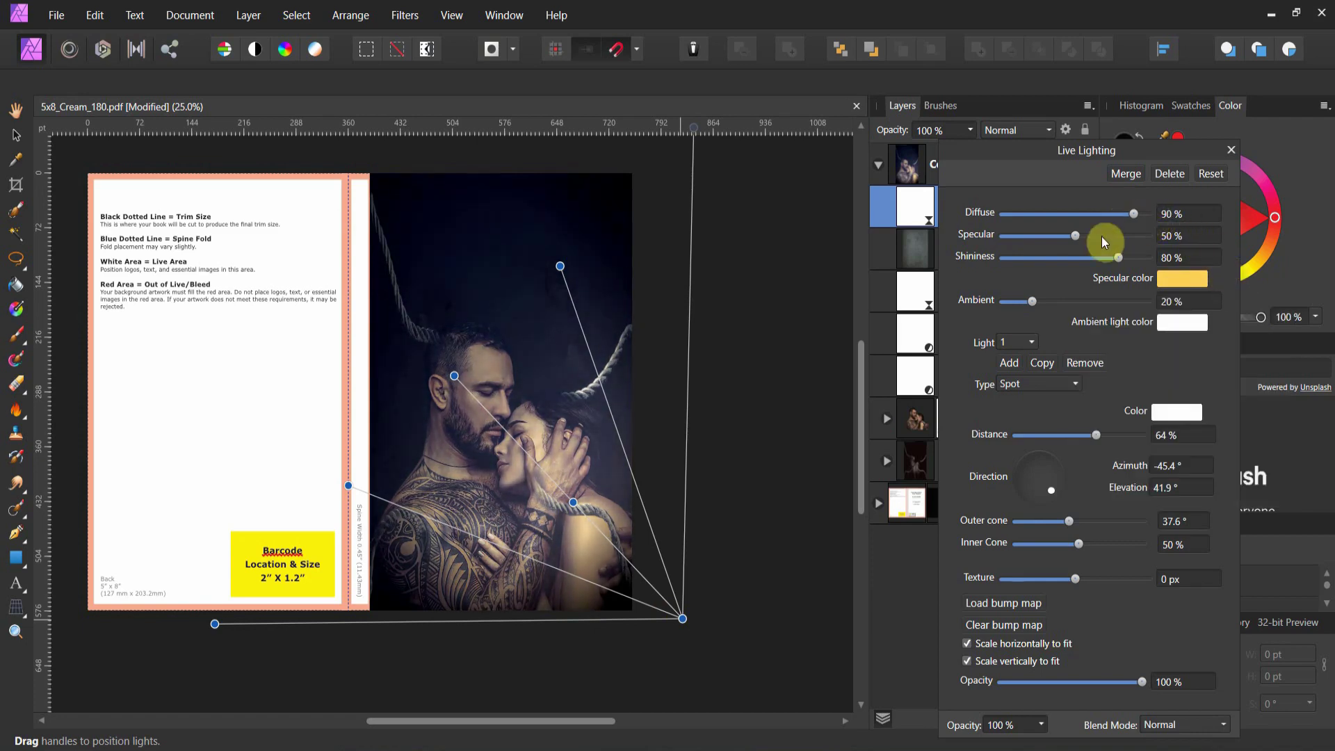
{"action": "left_click", "coordinate": [16, 135]}
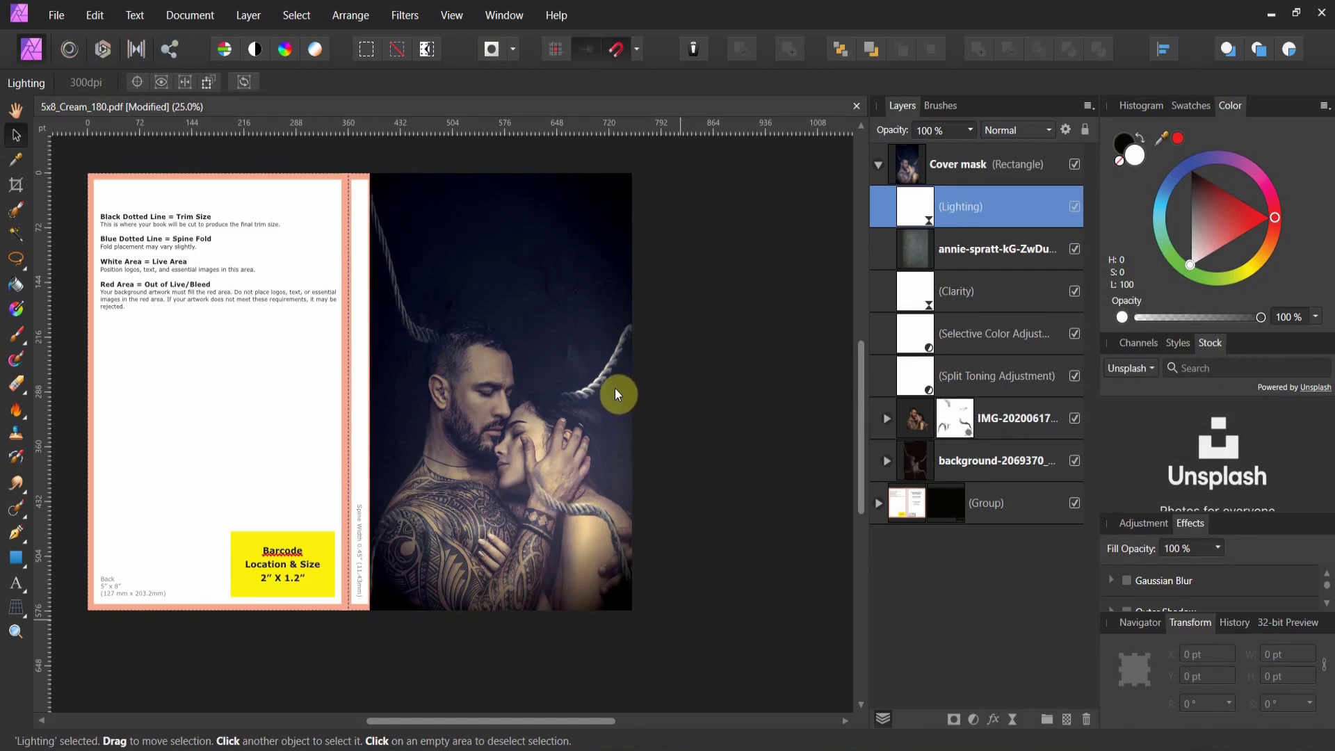
Step: Save As 'working image 2' in the Student book cover folder as an Affinity file
{"action": "left_click", "coordinate": [59, 15]}
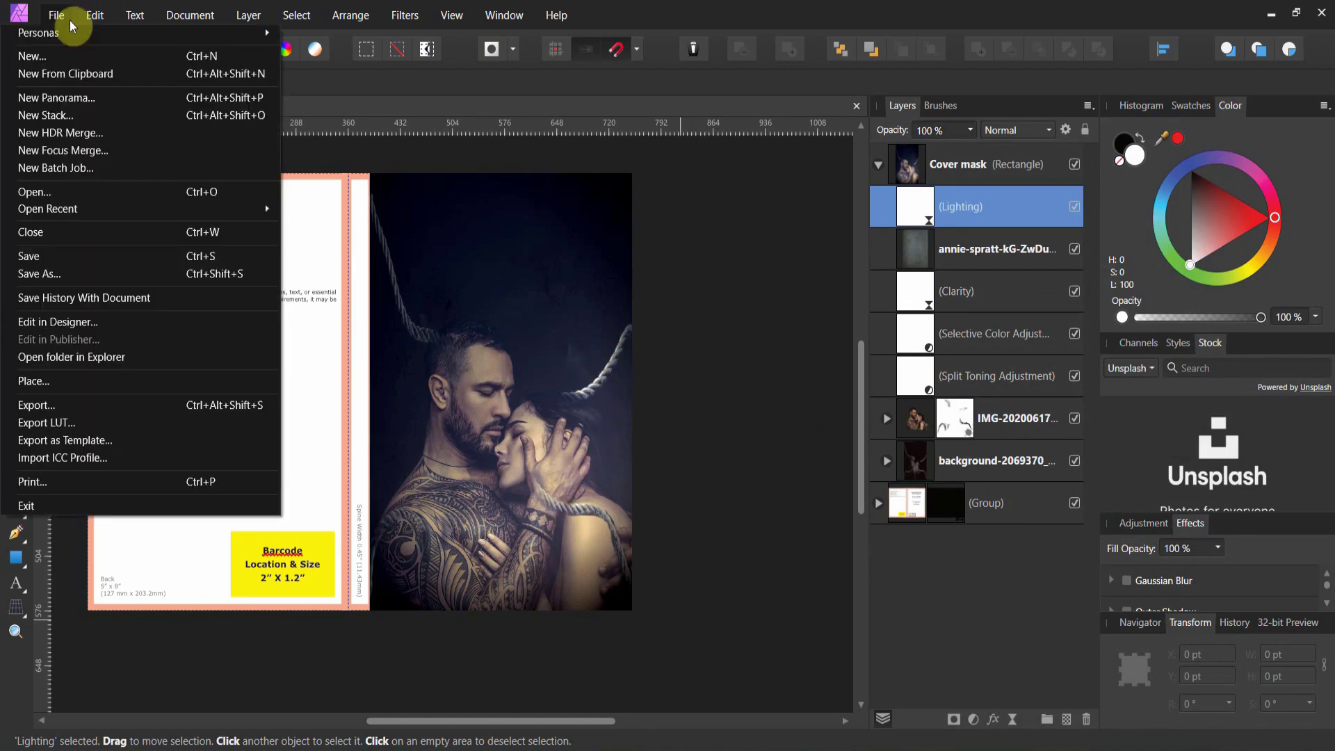
{"action": "left_click", "coordinate": [126, 277]}
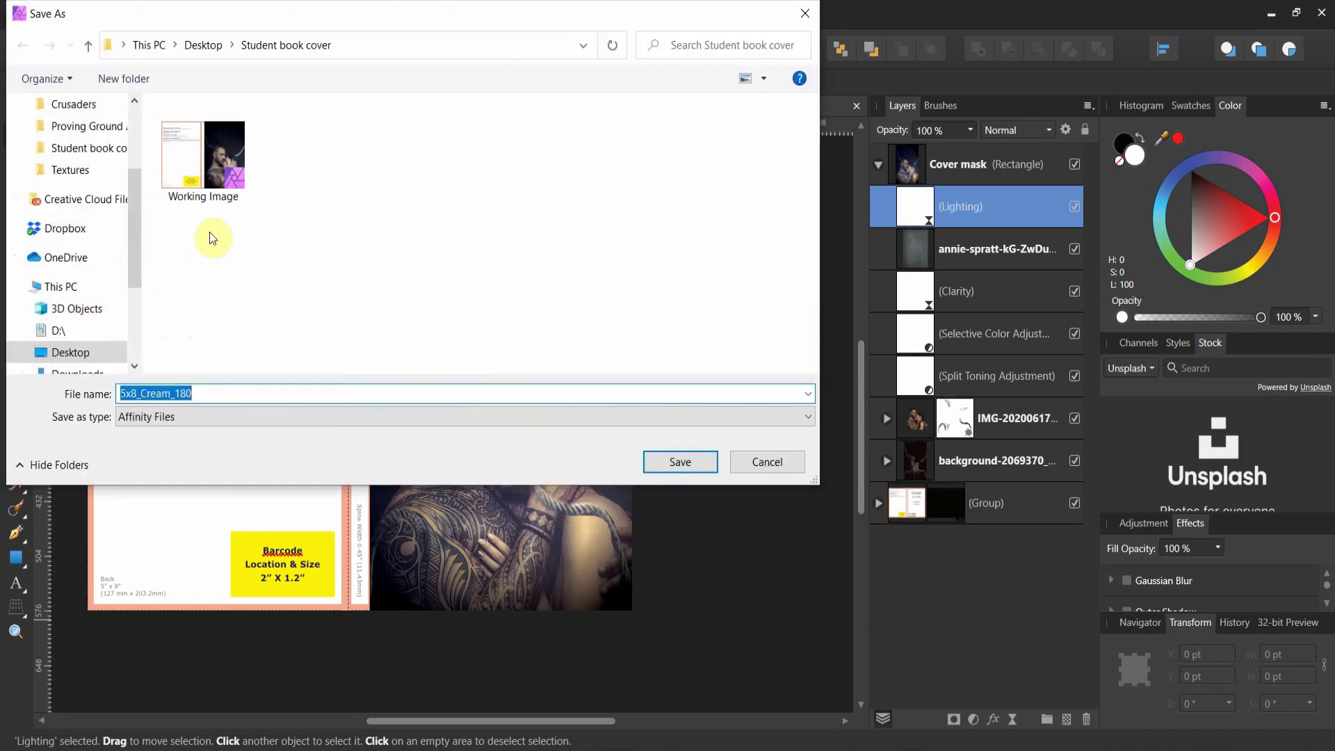
{"action": "left_click", "coordinate": [260, 394]}
{"action": "left_click_drag", "start_coordinate": [261, 394], "coordinate": [94, 438]}
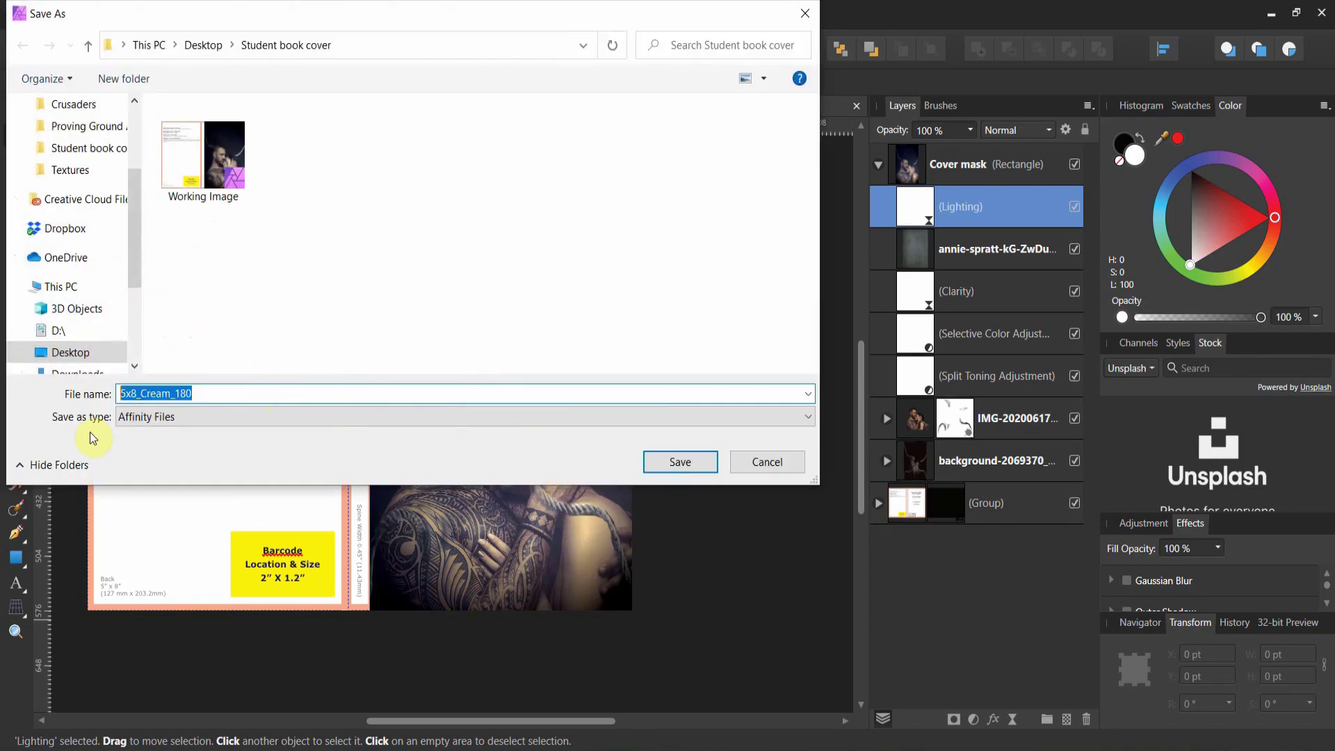
{"action": "type", "text": "workin"}
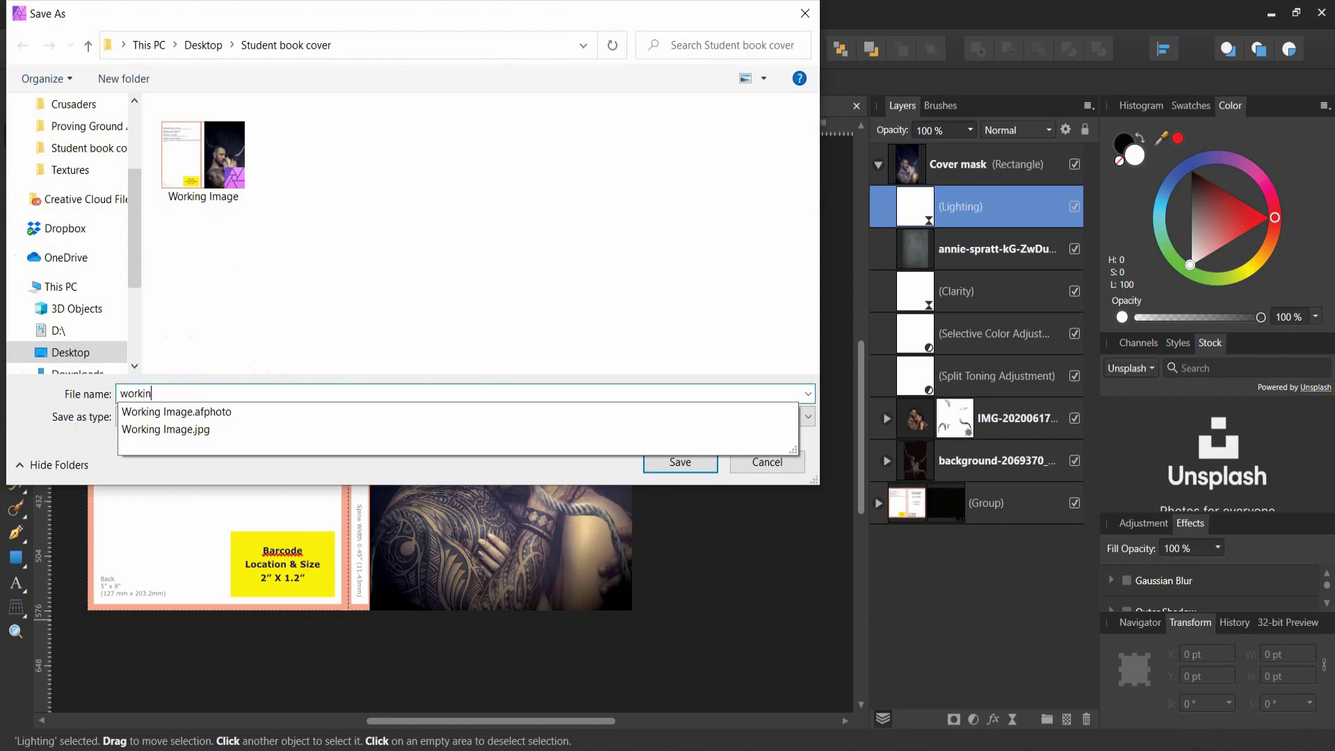
{"action": "type", "text": "g image 2"}
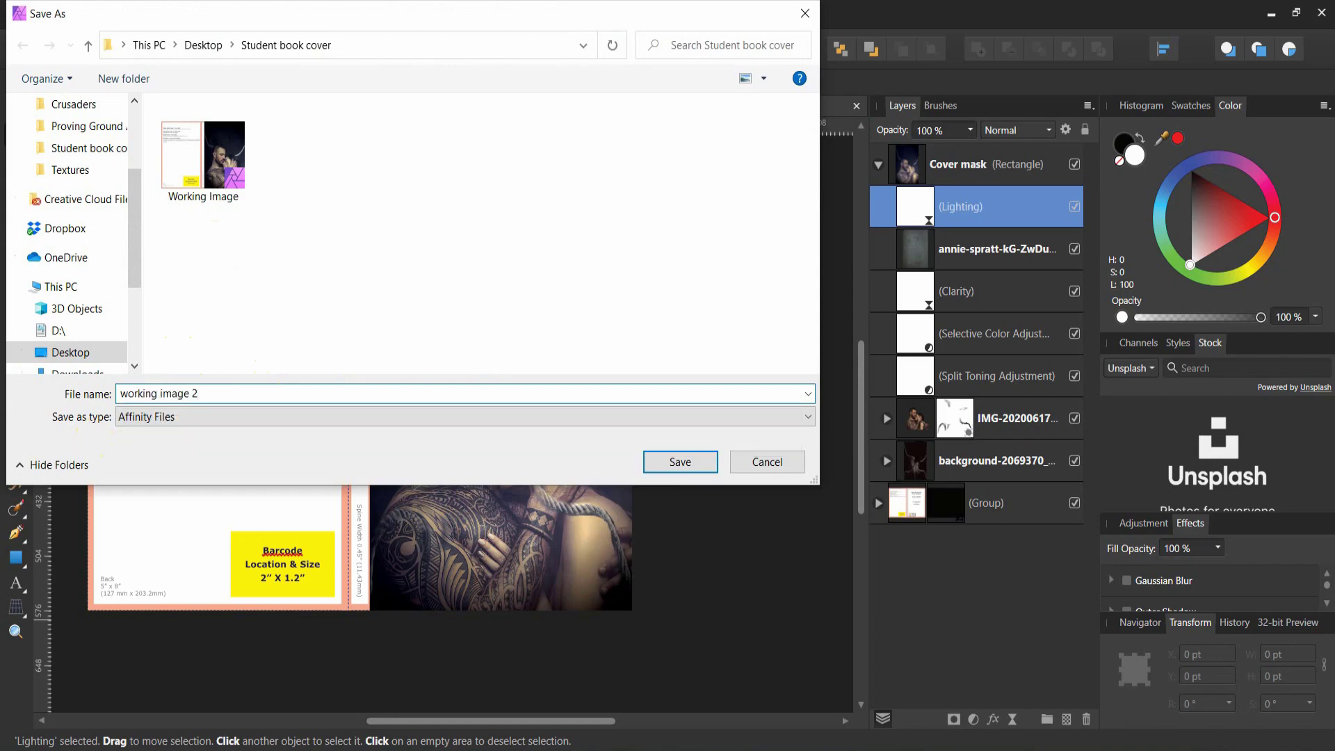
{"action": "left_click", "coordinate": [694, 460]}
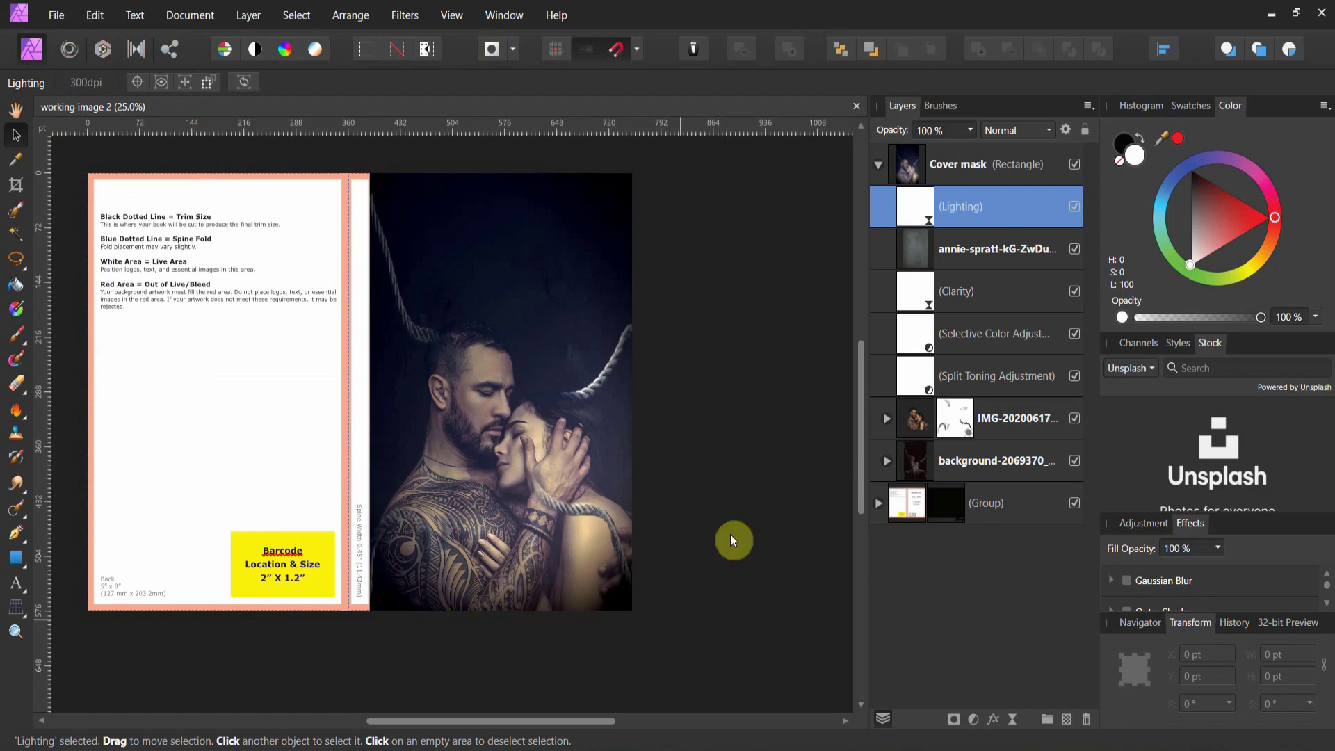
{"action": "left_click", "coordinate": [915, 414]}
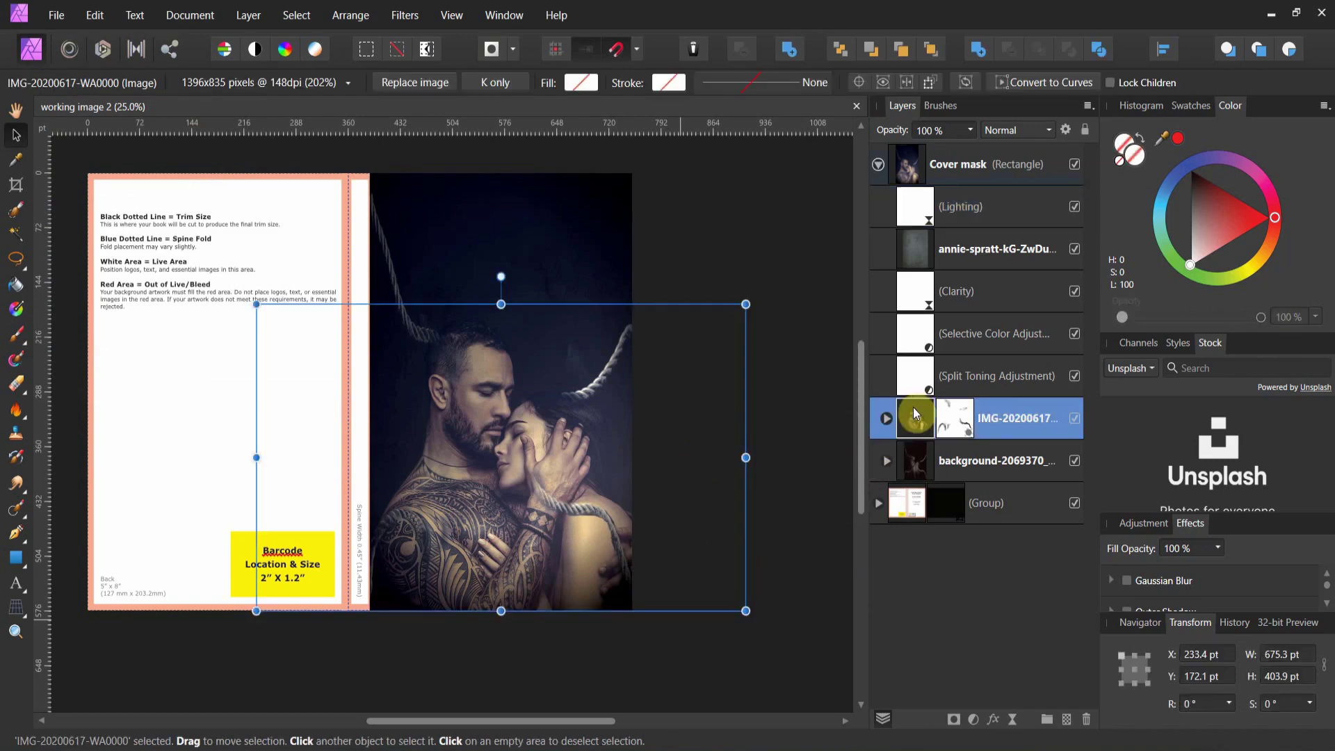
{"action": "left_click", "coordinate": [922, 468]}
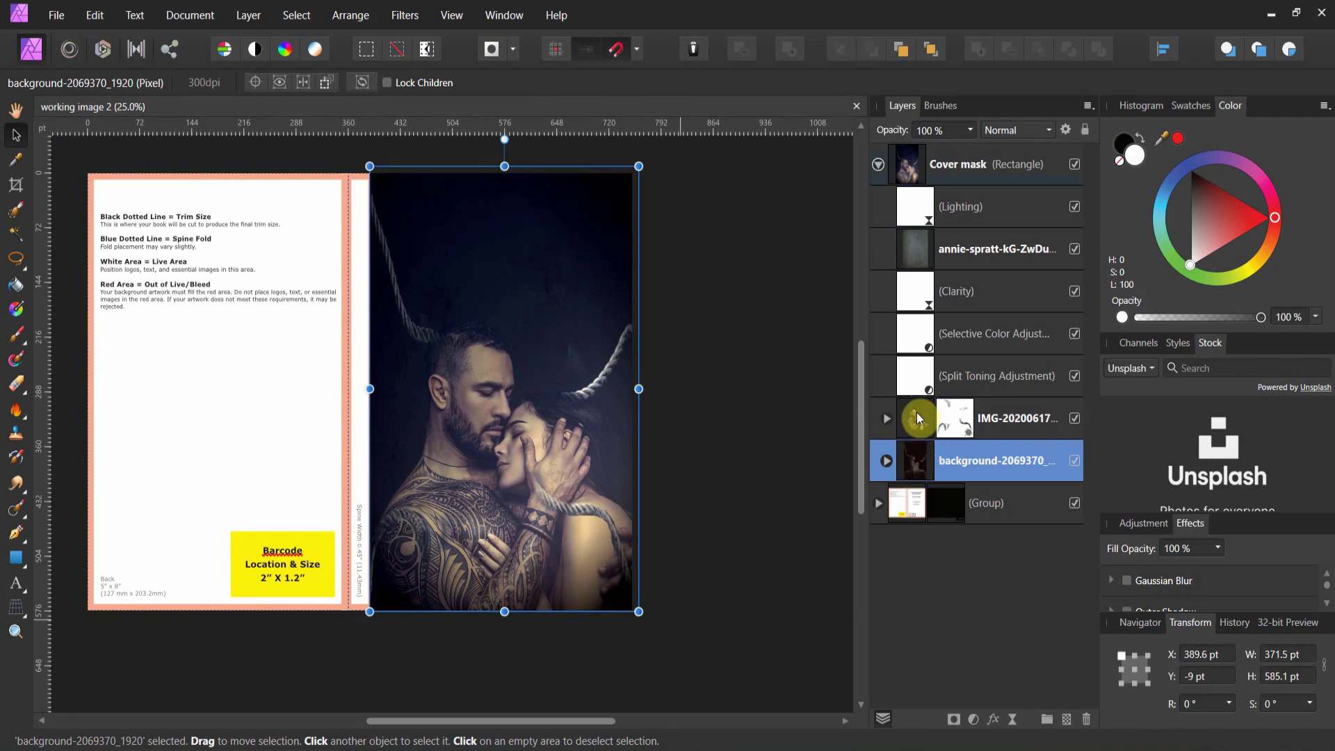
{"action": "left_click", "coordinate": [924, 382]}
{"action": "left_click", "coordinate": [928, 336]}
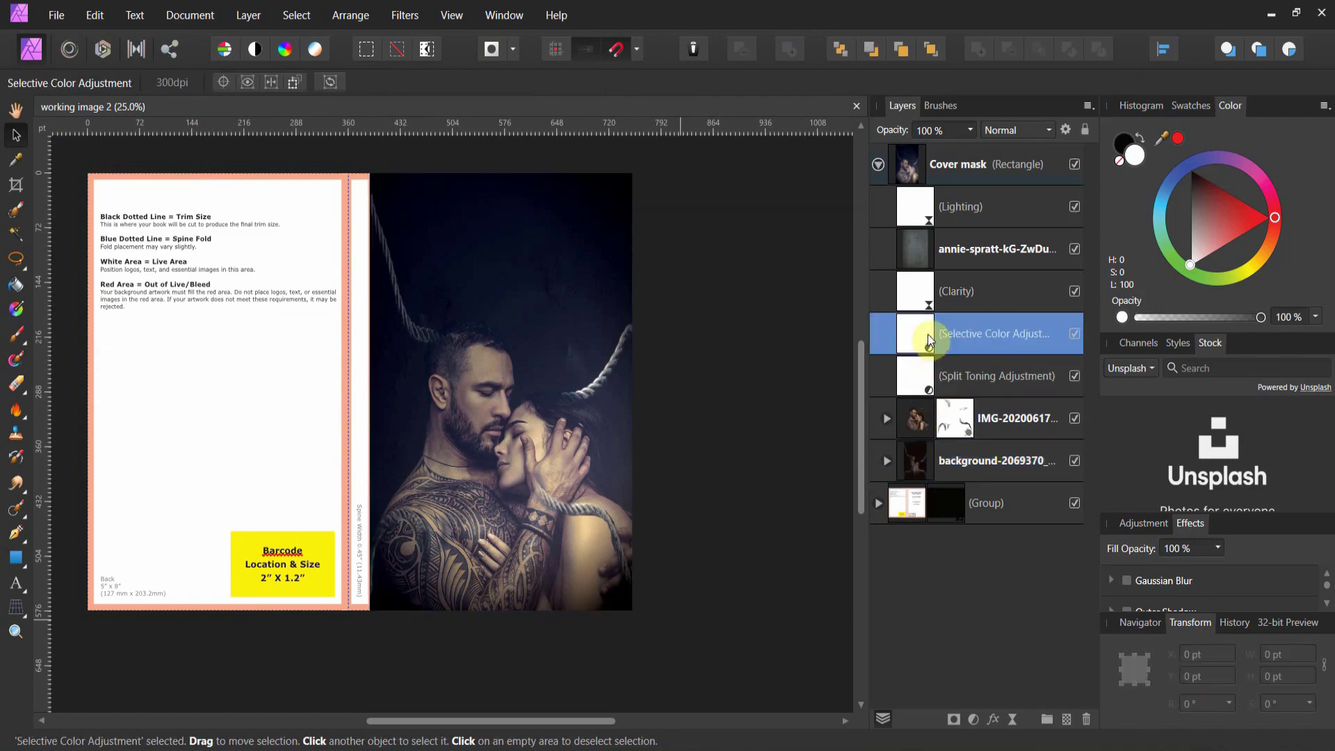
{"action": "left_click", "coordinate": [925, 295]}
{"action": "left_click", "coordinate": [925, 254]}
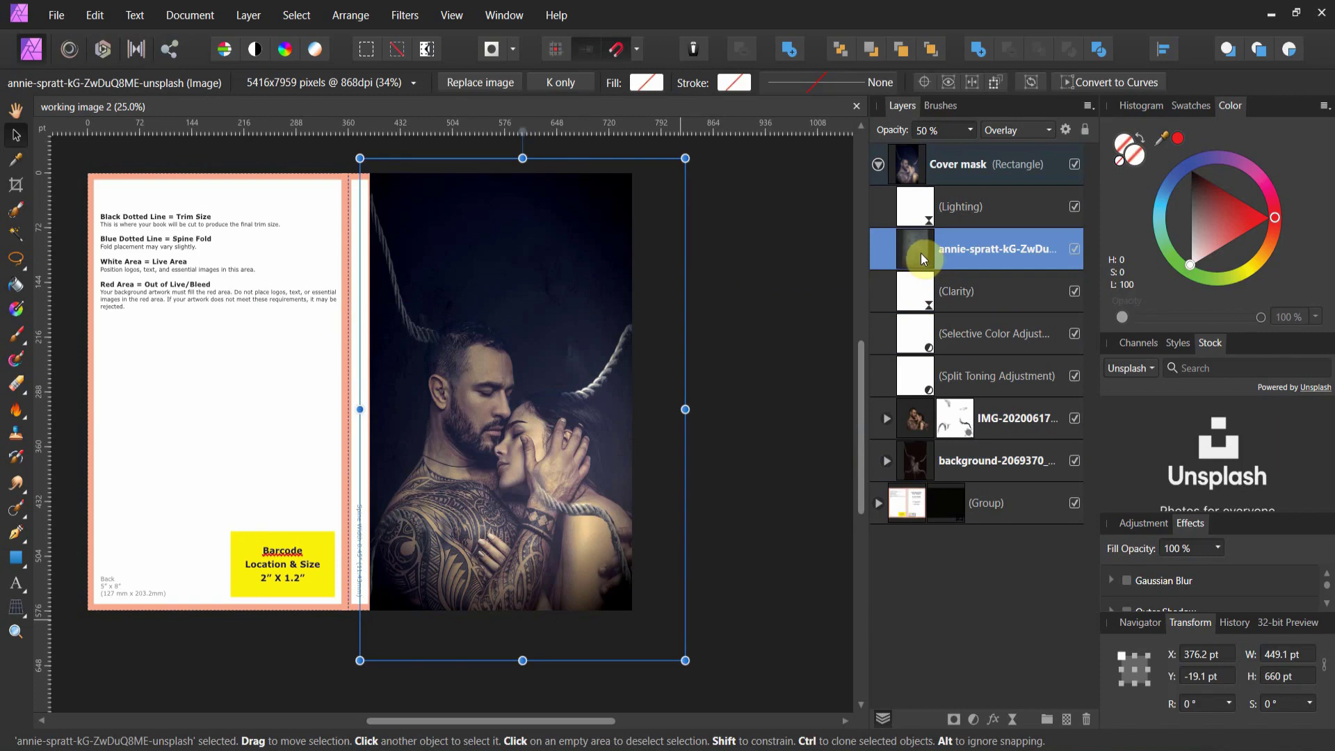
{"action": "left_click", "coordinate": [912, 210]}
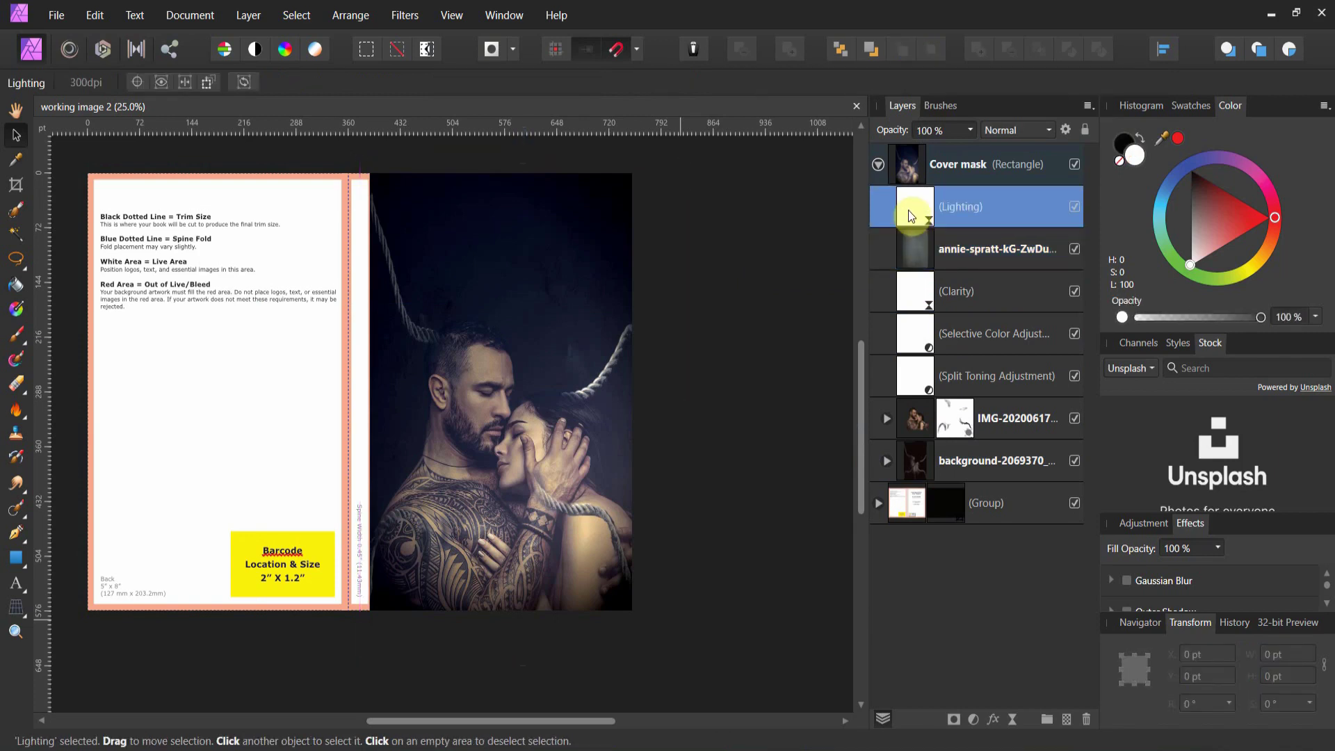